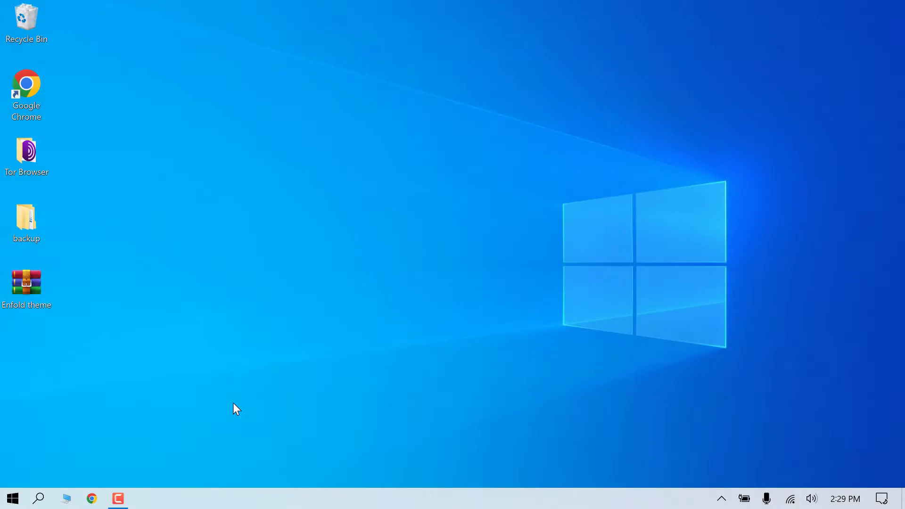
# Search Google for 'cloudways' in Chrome and open the Cloudways.com homepage
pyautogui.click(94, 495)
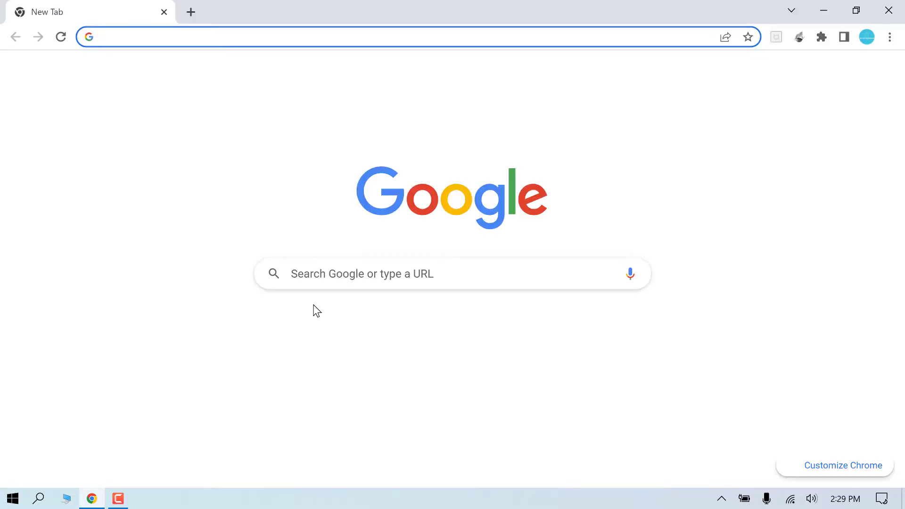
pyautogui.write('cloudways')
pyautogui.press('Return')
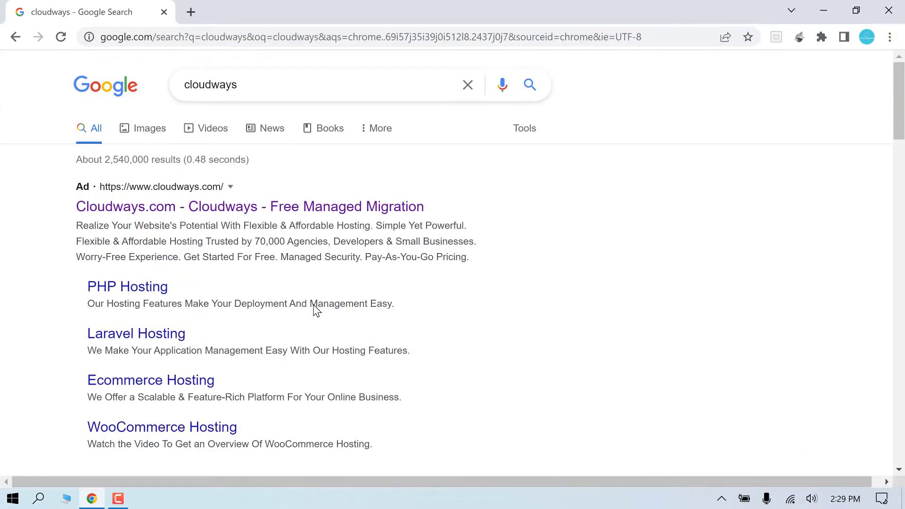
pyautogui.click(289, 213)
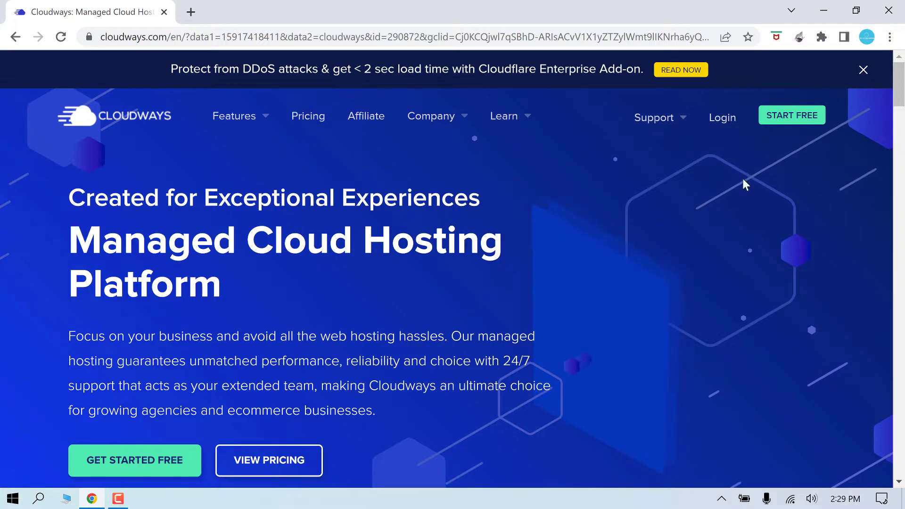
pyautogui.moveTo(899, 94)
pyautogui.mouseDown()
pyautogui.moveTo(900, 349)
pyautogui.moveTo(900, 81)
pyautogui.mouseUp()
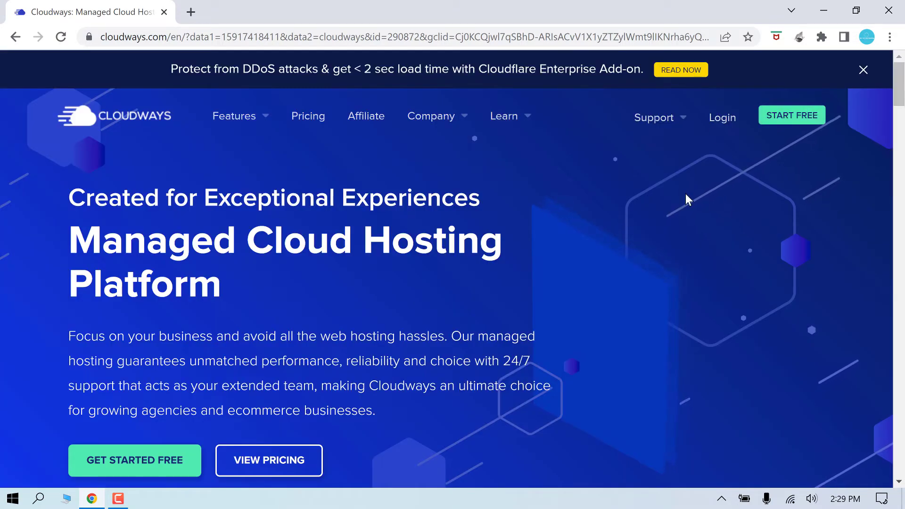
# Start a free signup and fill in the first name, last name, e-mail address and password
pyautogui.click(798, 121)
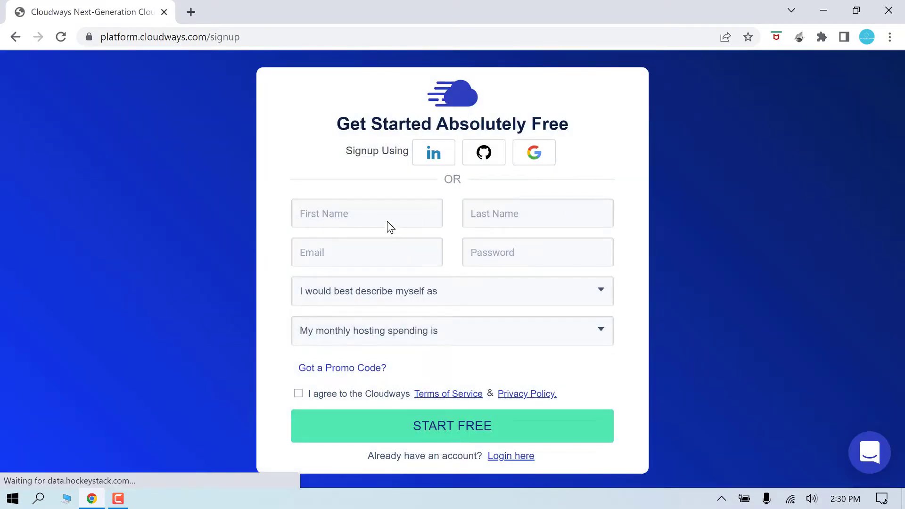
pyautogui.click(387, 213)
pyautogui.write('H')
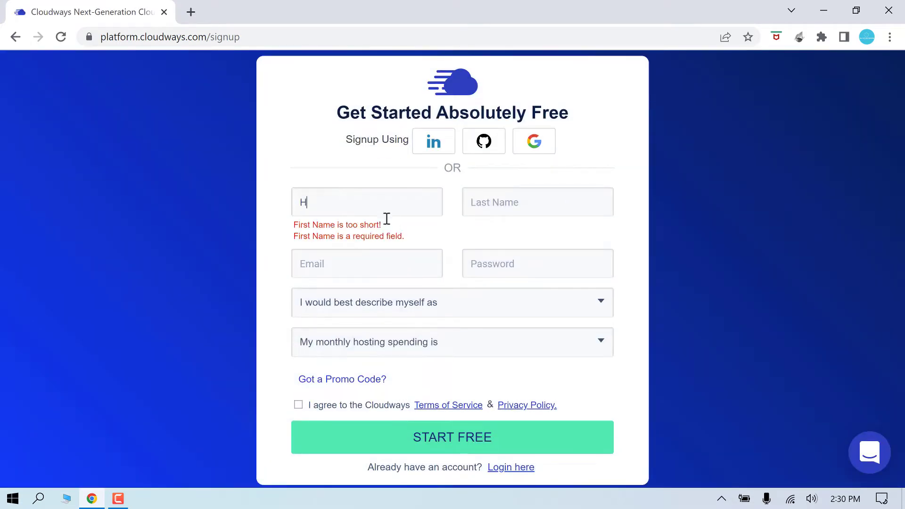
pyautogui.write('eyLetsLearn')
pyautogui.press('Tab')
pyautogui.write('So')
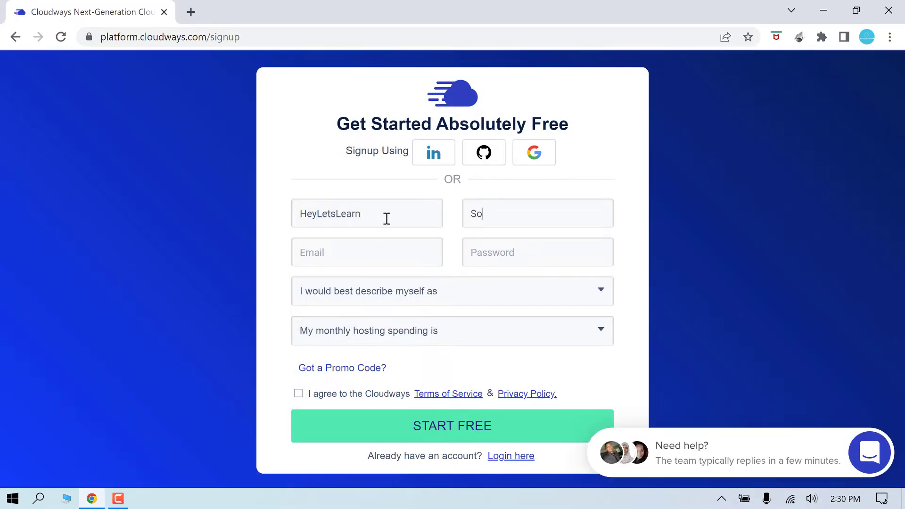
pyautogui.press('Tab')
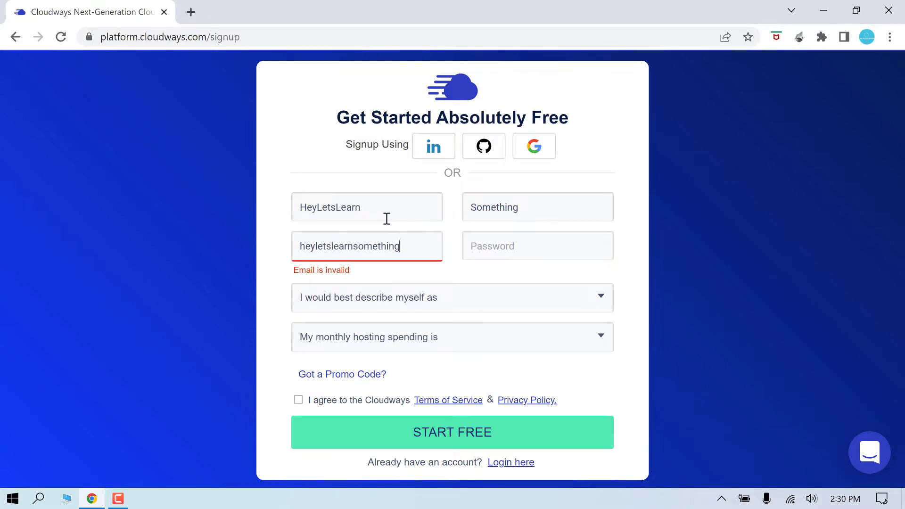
pyautogui.press('Tab')
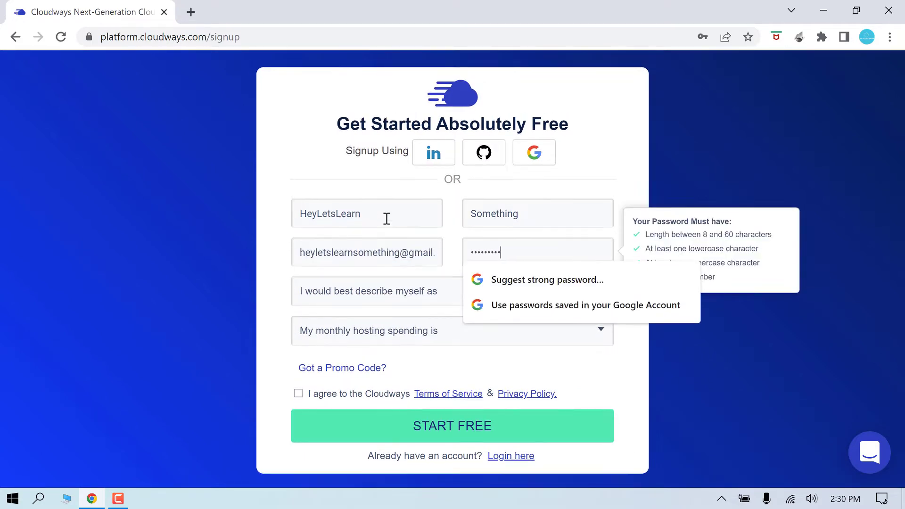
# Choose Blogger with $0 - $50 monthly spending, accept the terms and submit the signup form
pyautogui.click(376, 296)
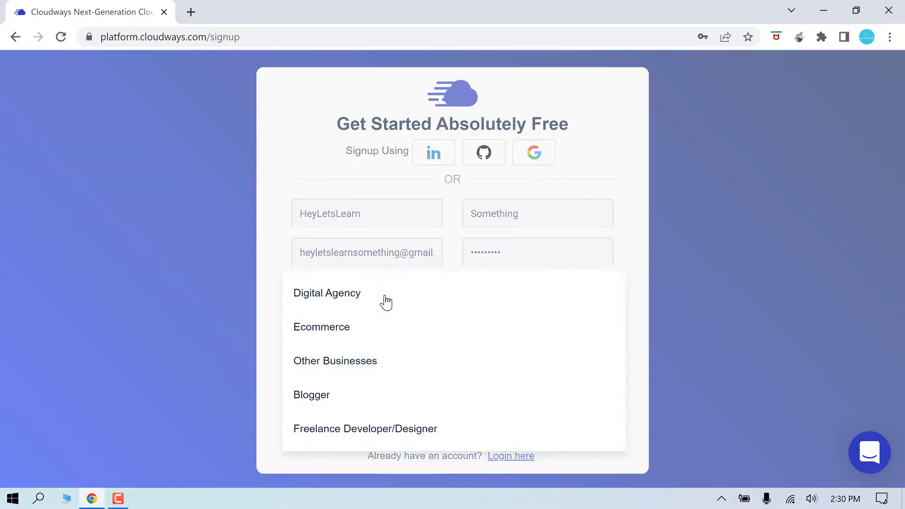
pyautogui.click(345, 392)
pyautogui.click(360, 338)
pyautogui.click(343, 330)
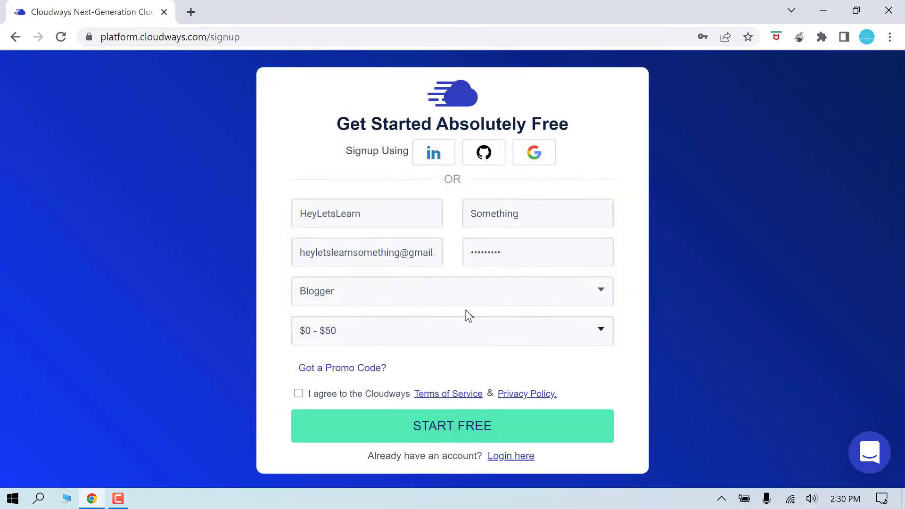
pyautogui.click(300, 395)
pyautogui.click(429, 429)
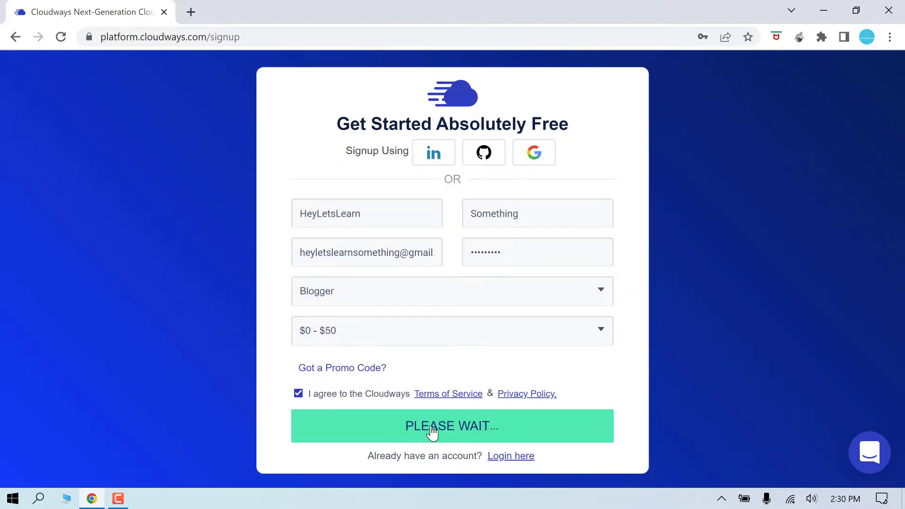
pyautogui.click(737, 273)
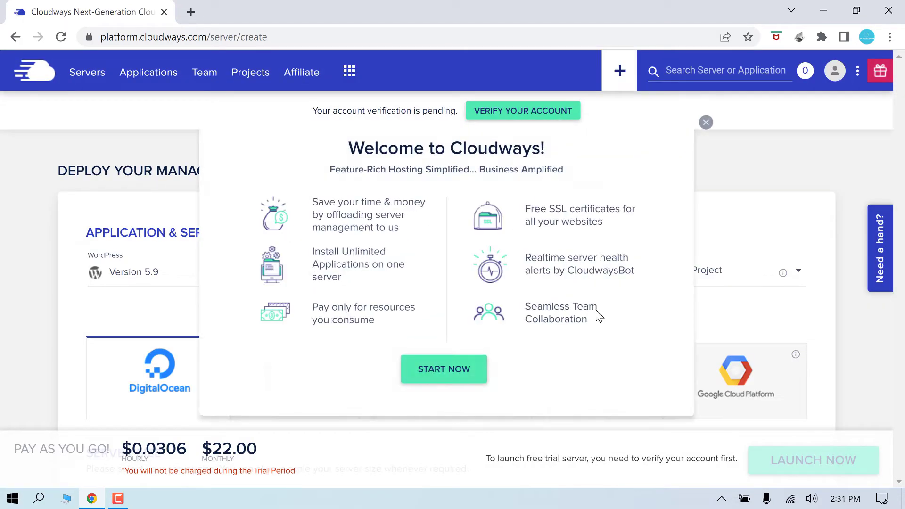
# Dismiss the welcome message, enter the phone number and request an SMS verification code
pyautogui.click(706, 123)
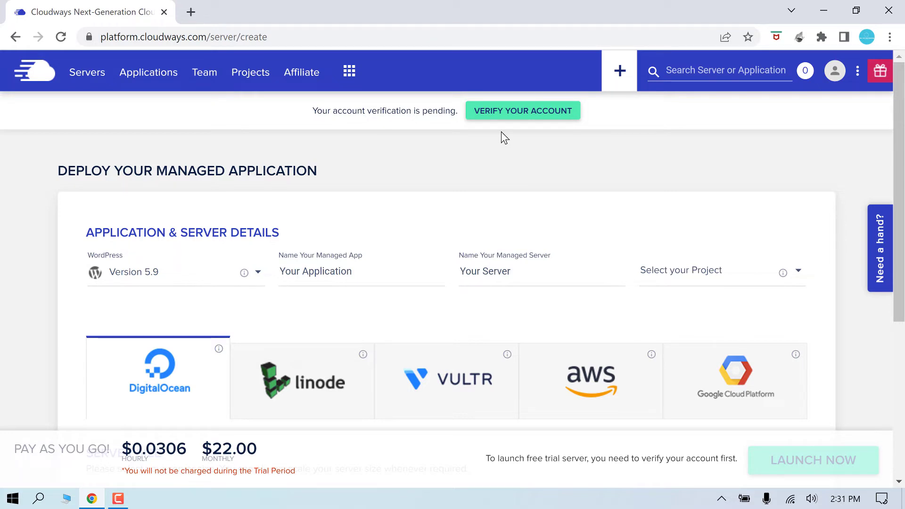
pyautogui.click(517, 113)
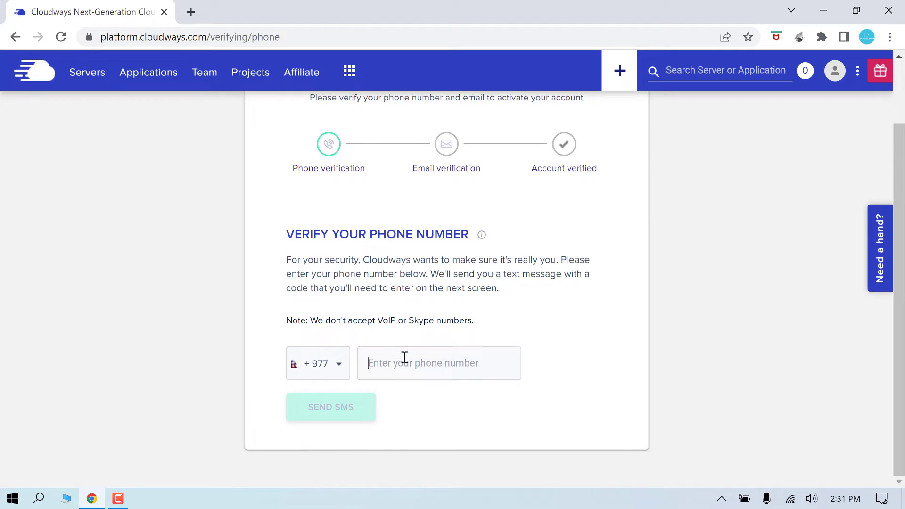
pyautogui.write('9800000000')
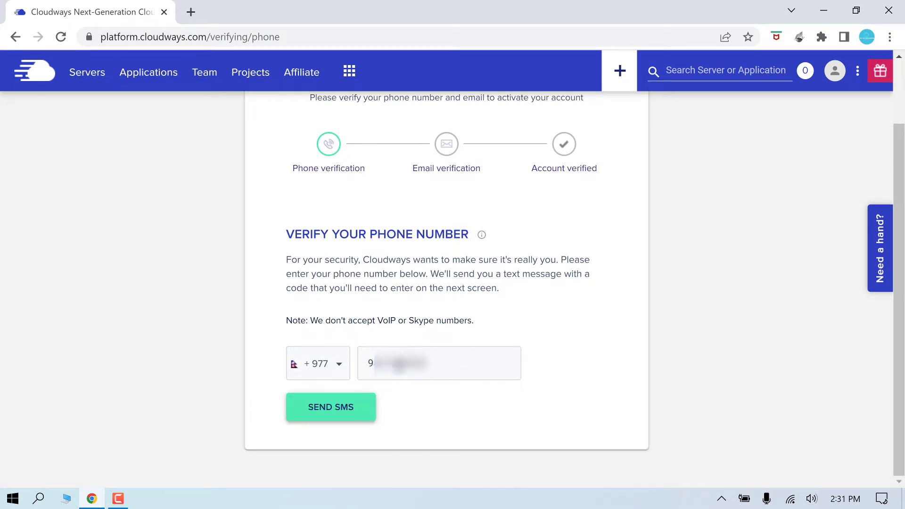
pyautogui.click(344, 416)
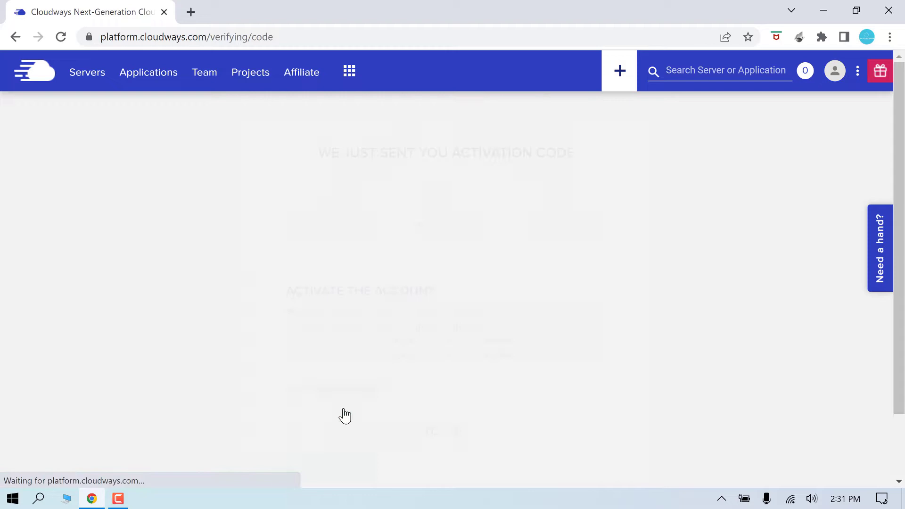
# Verify the phone with the texted code and resend the account verification email
pyautogui.scroll(-2, 365, 409)
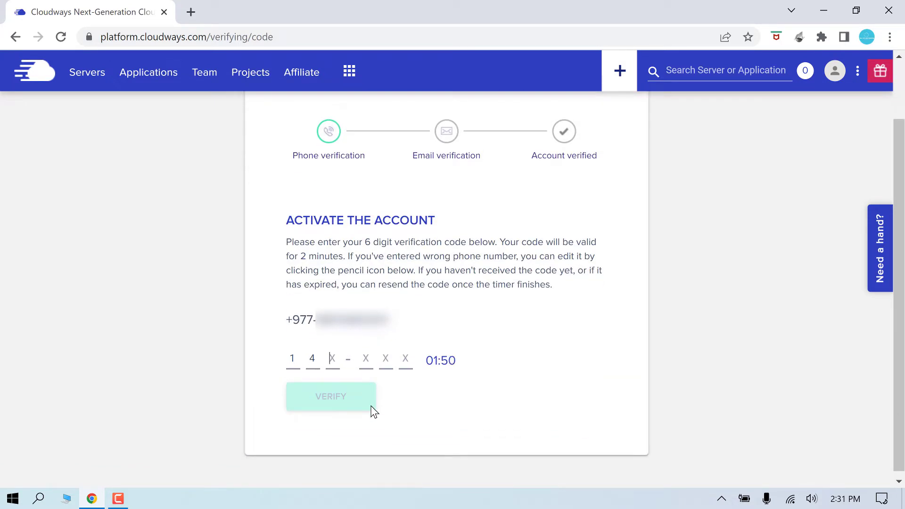
pyautogui.click(351, 411)
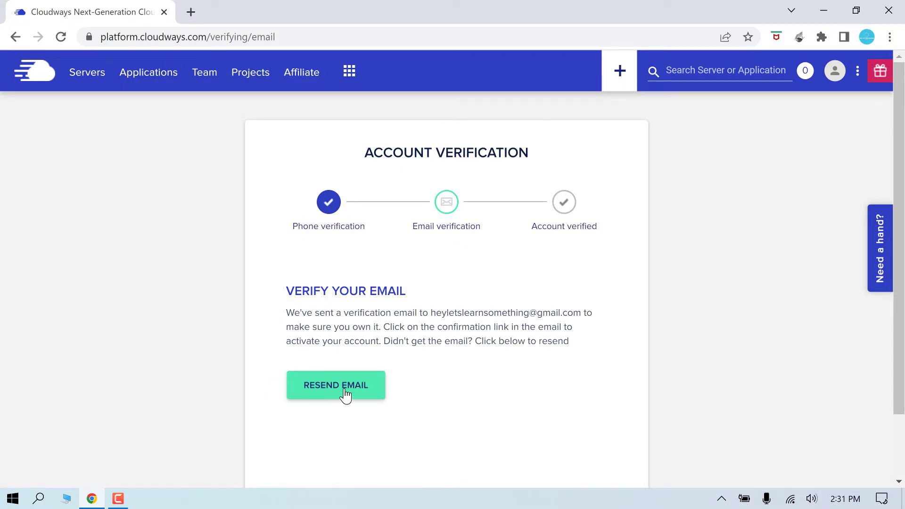
pyautogui.click(344, 395)
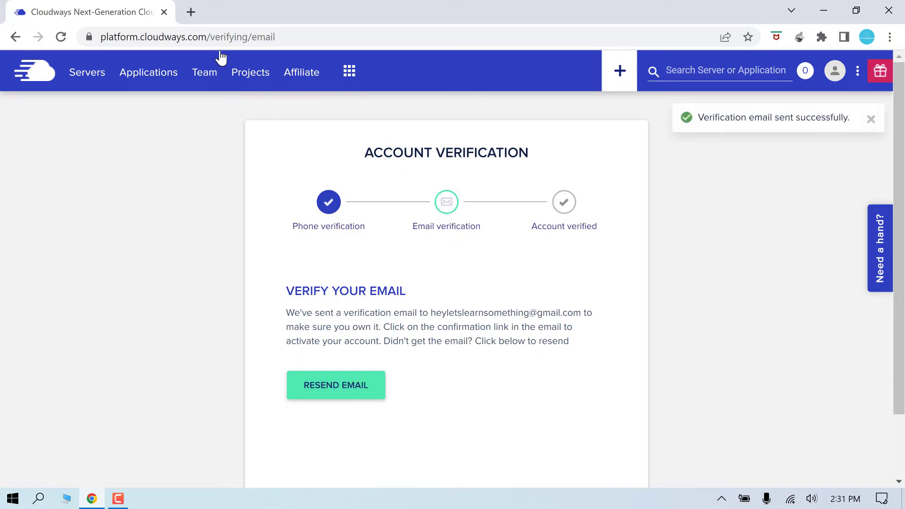
# Activate the account from the Cloudways email in Gmail and close the extra Cloudways tab
pyautogui.click(191, 12)
pyautogui.write('gmail.com')
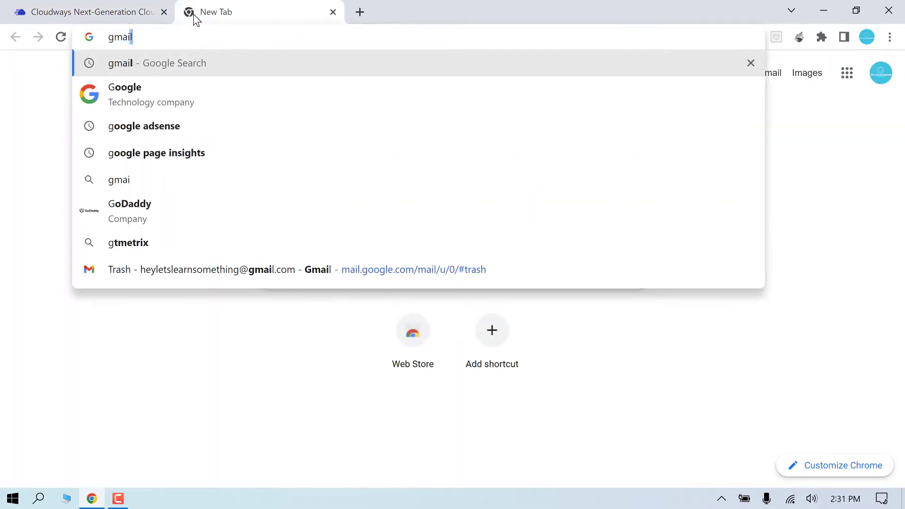
pyautogui.press('Return')
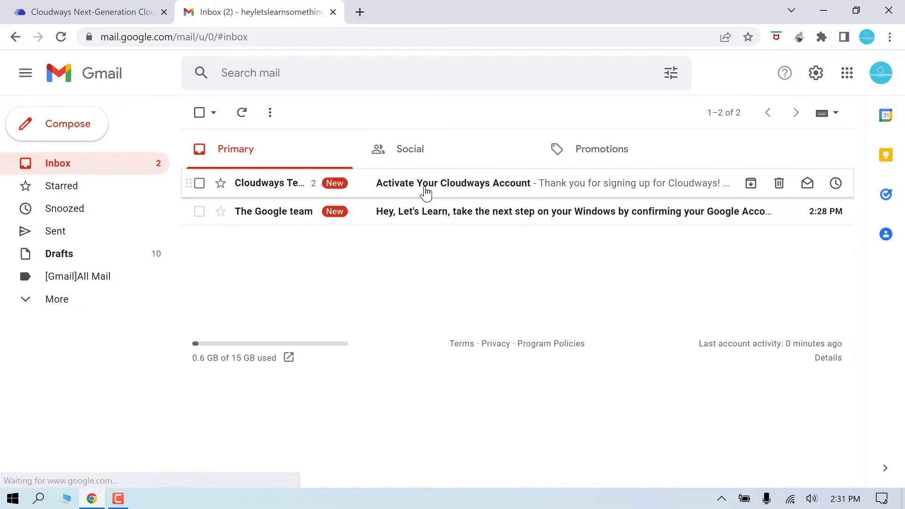
pyautogui.click(444, 186)
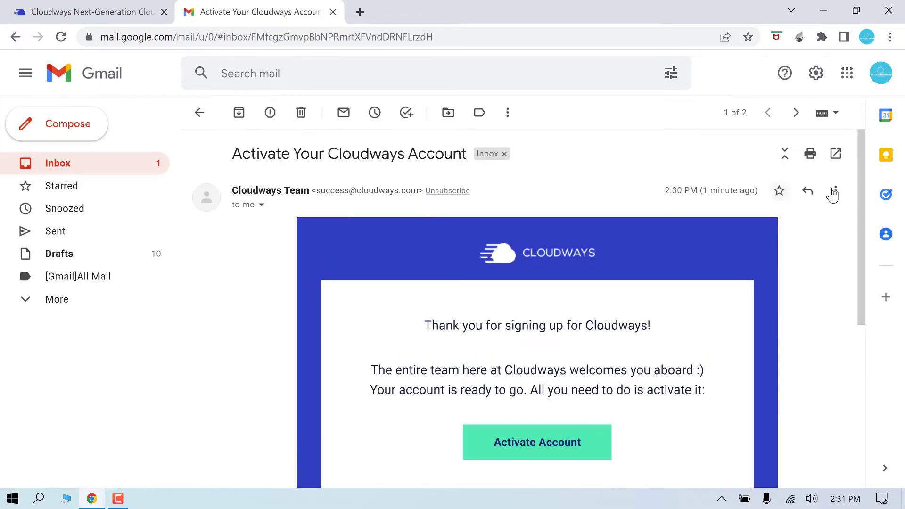
pyautogui.scroll(-5, 568, 376)
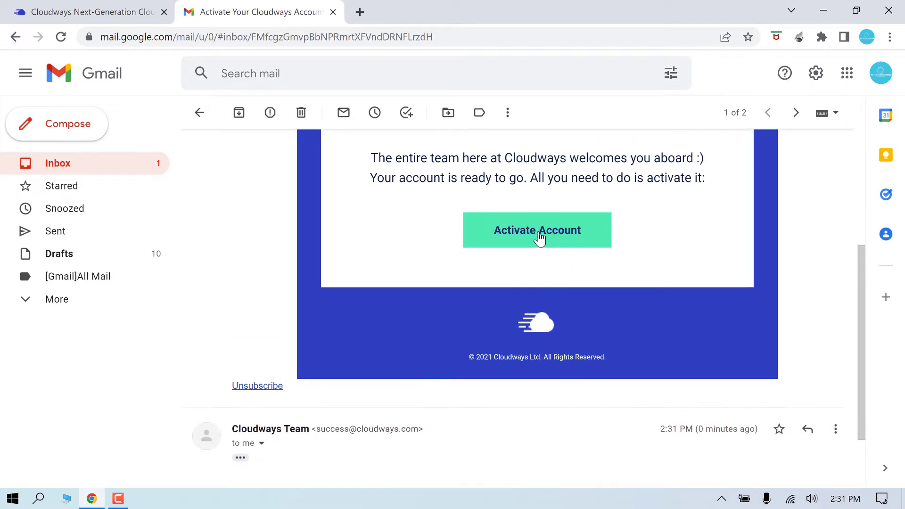
pyautogui.click(539, 238)
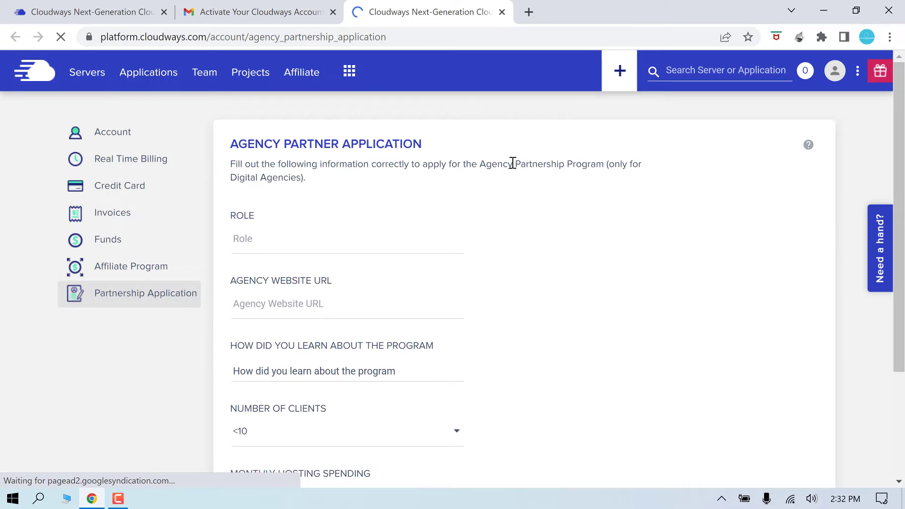
pyautogui.click(106, 7)
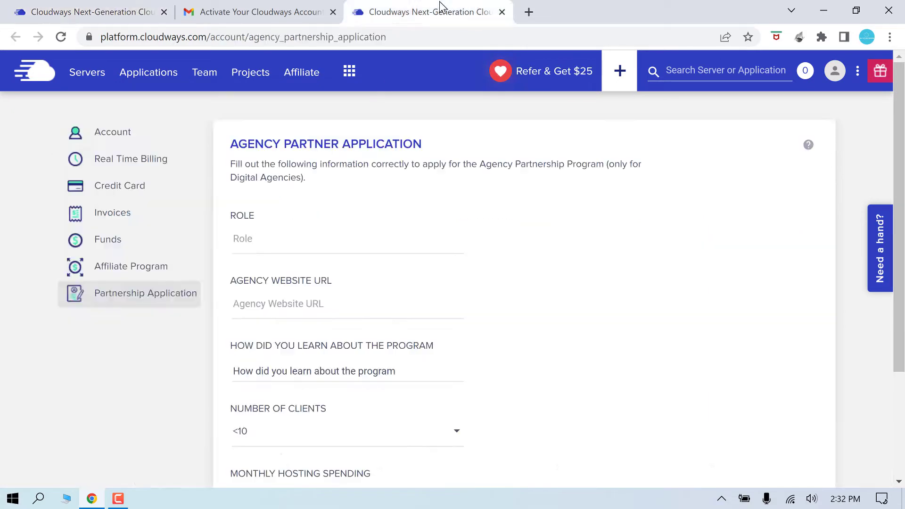
pyautogui.click(502, 12)
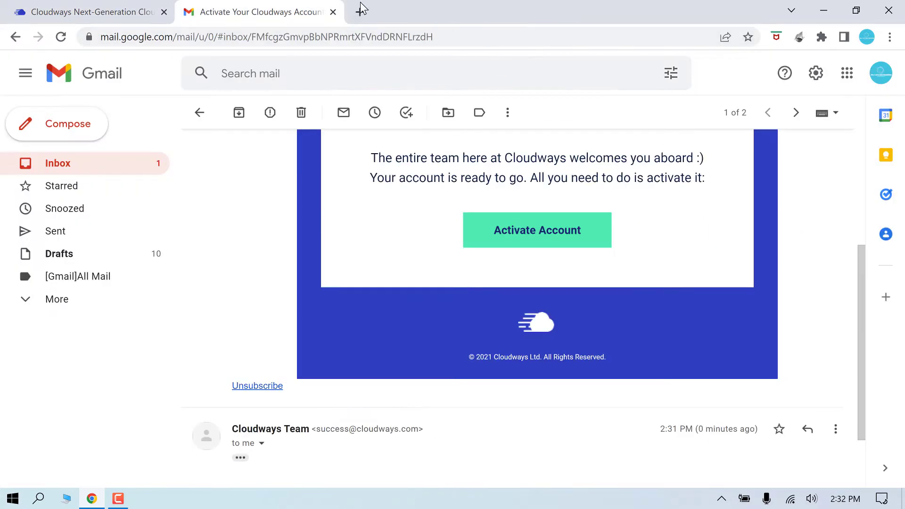
# Launch a 2GB DigitalOcean server located in London
pyautogui.click(333, 12)
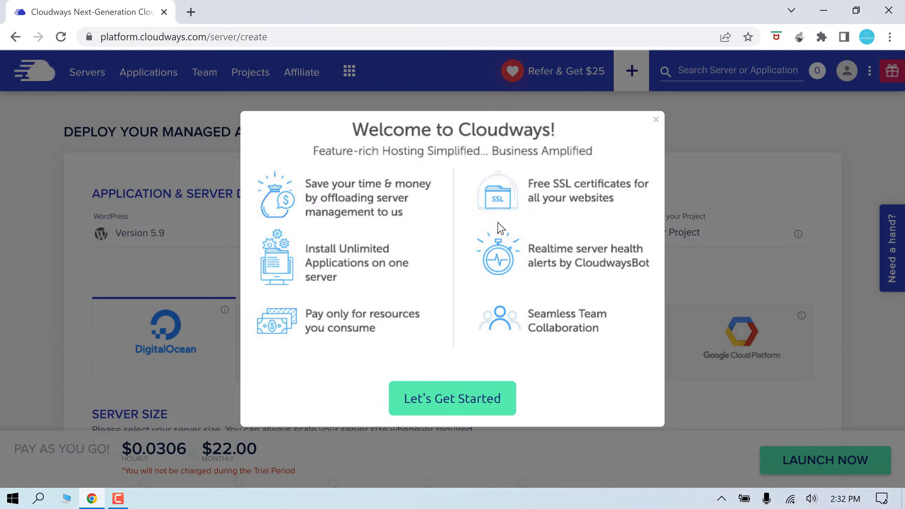
pyautogui.click(440, 399)
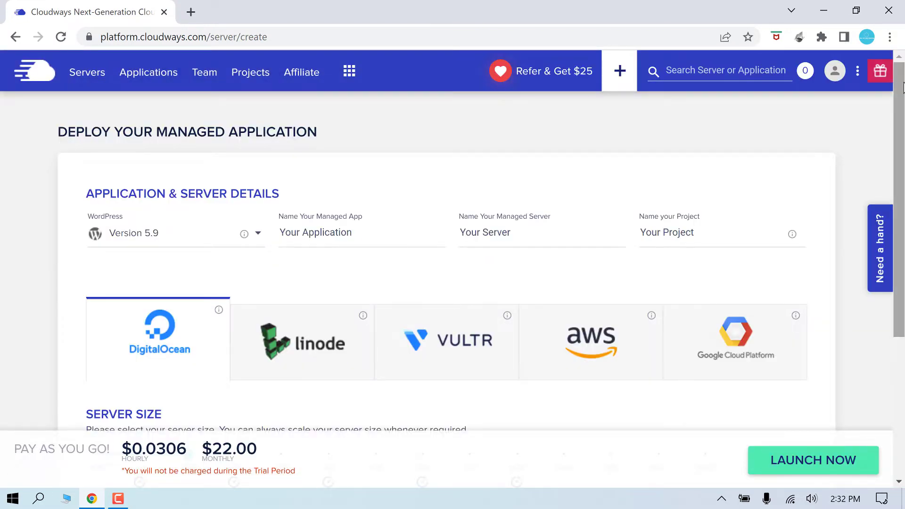
pyautogui.scroll(-2, 262, 226)
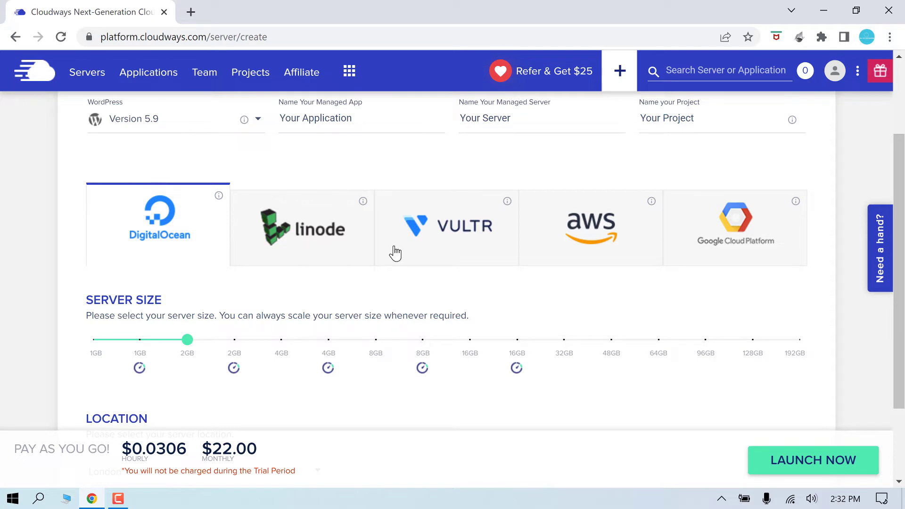
pyautogui.scroll(-1, 901, 224)
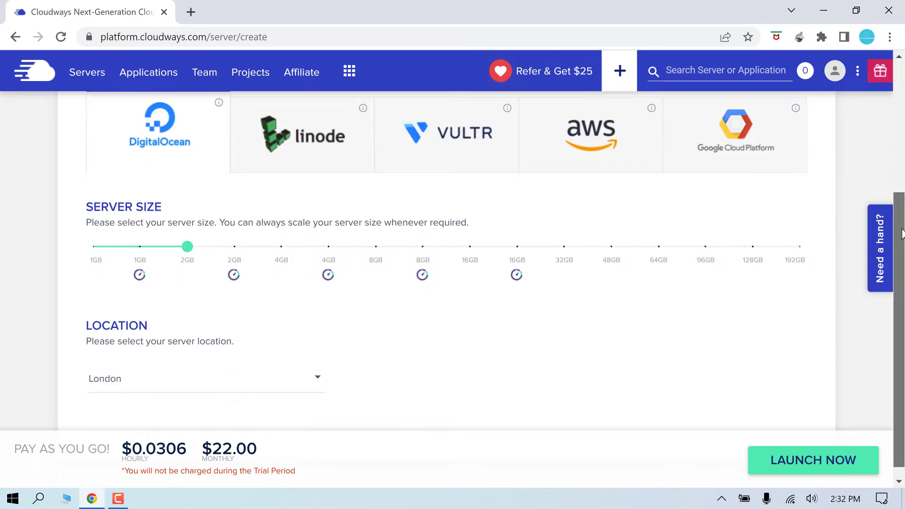
pyautogui.scroll(1, 902, 224)
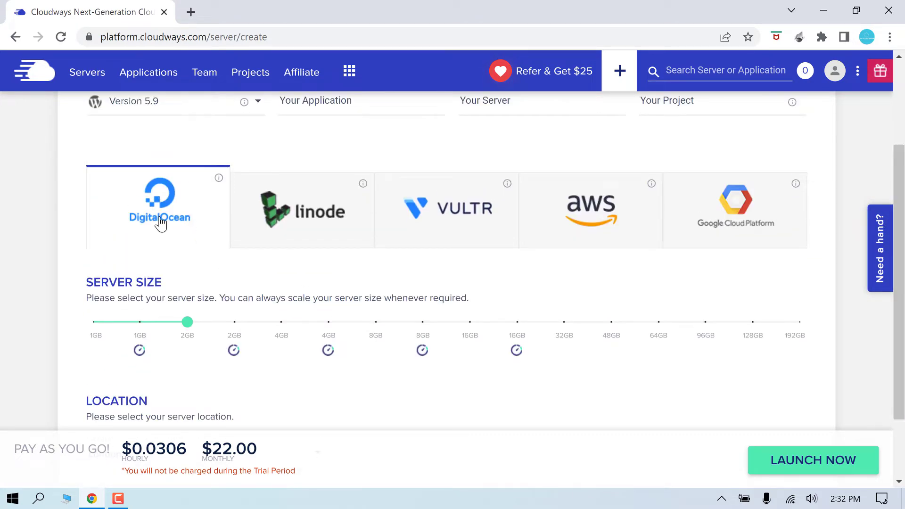
pyautogui.scroll(-2, 901, 272)
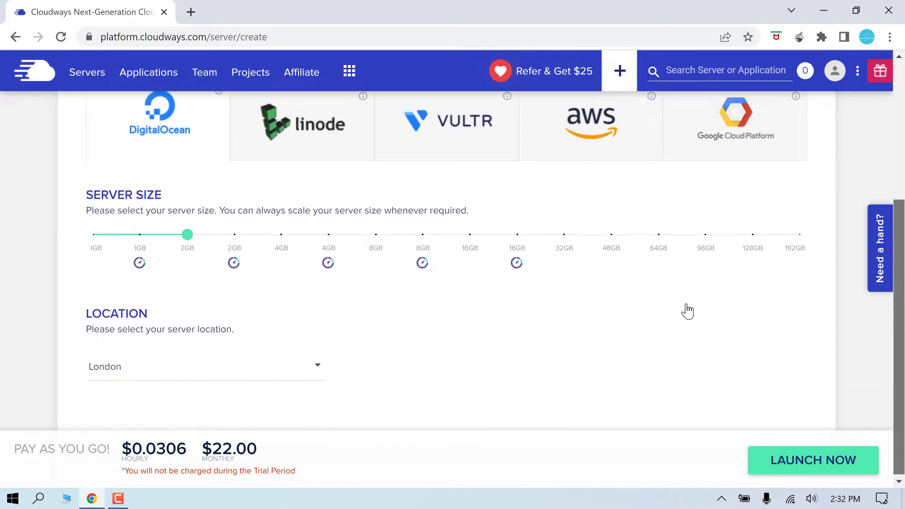
pyautogui.moveTo(187, 235)
pyautogui.mouseDown()
pyautogui.moveTo(137, 262)
pyautogui.moveTo(126, 246)
pyautogui.moveTo(517, 239)
pyautogui.moveTo(222, 234)
pyautogui.moveTo(190, 244)
pyautogui.moveTo(204, 235)
pyautogui.mouseUp()
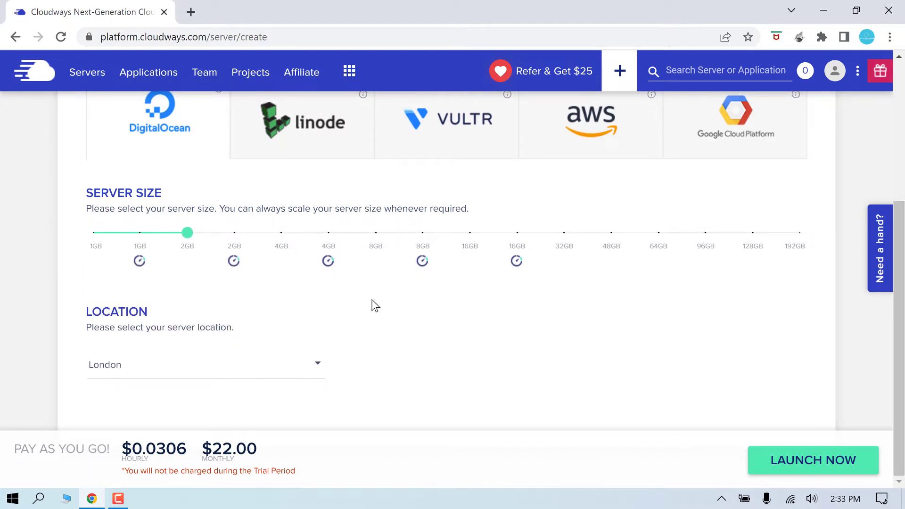
pyautogui.click(170, 370)
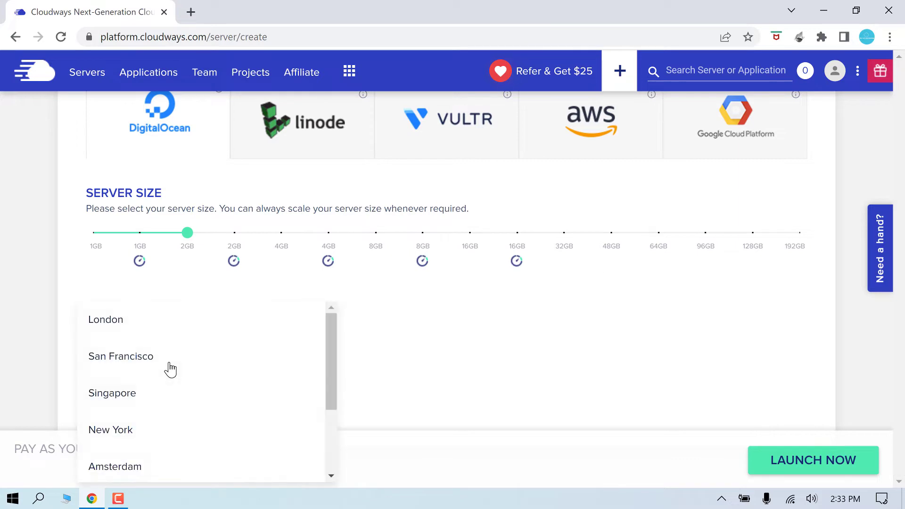
pyautogui.click(136, 326)
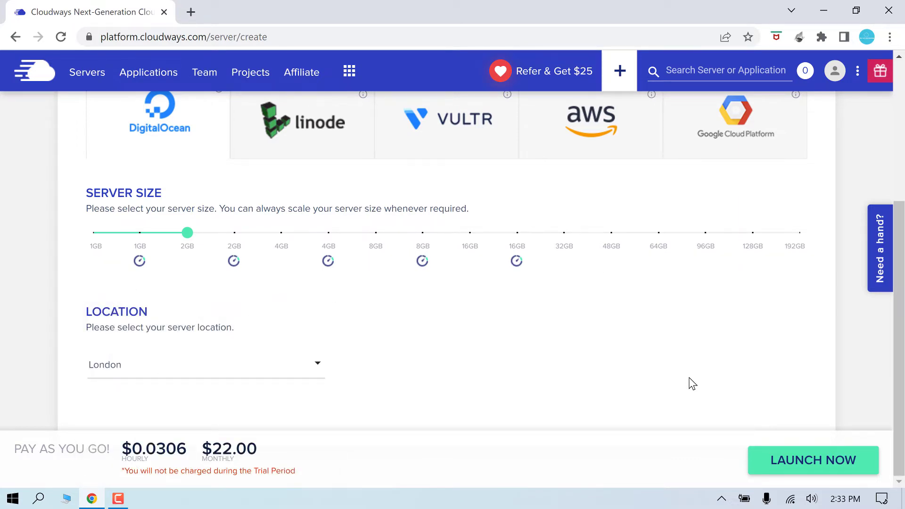
pyautogui.click(796, 462)
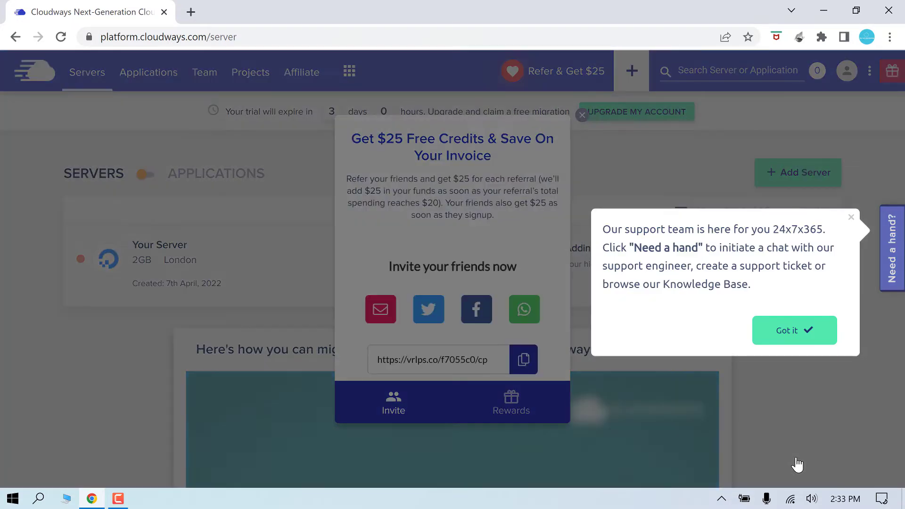
# Dismiss the support tip and referral popup while the server at 46.101.34.44 comes online
pyautogui.click(781, 347)
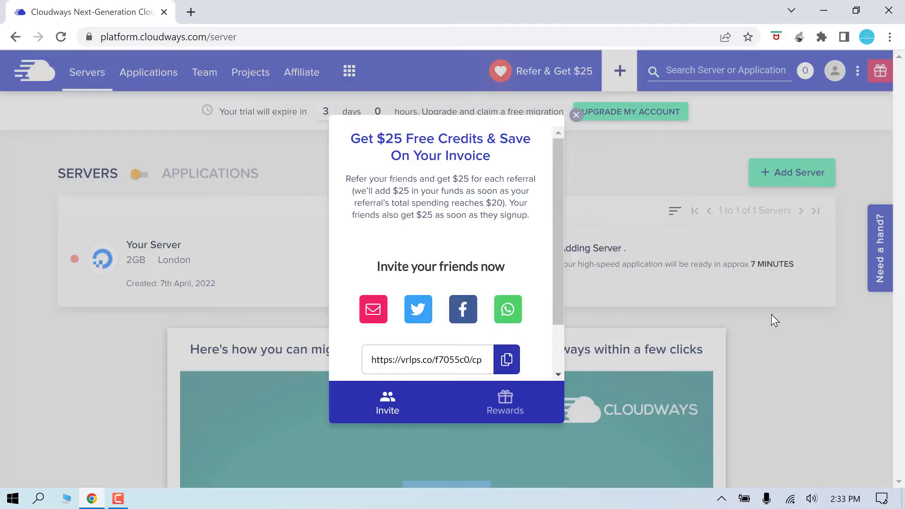
pyautogui.click(576, 115)
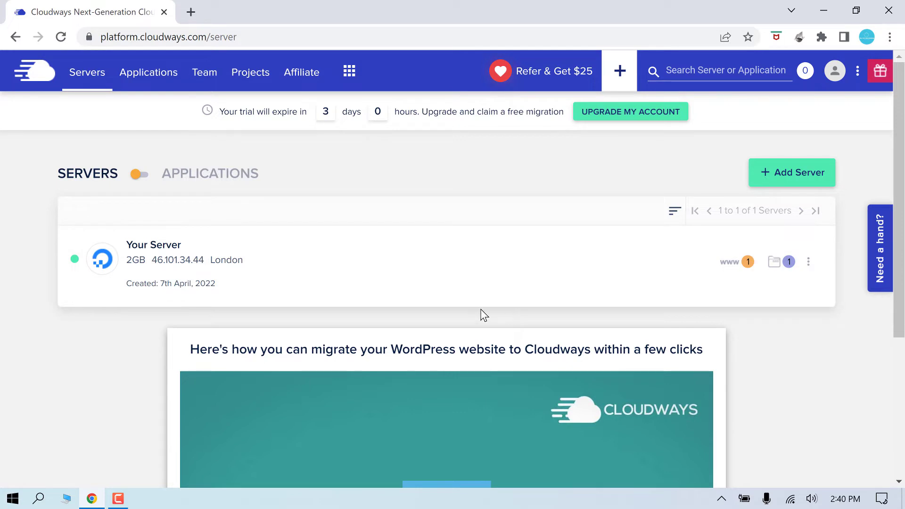
# Open the WordPress application's cloudwaysapps.com site in a new tab from the Applications list
pyautogui.click(163, 76)
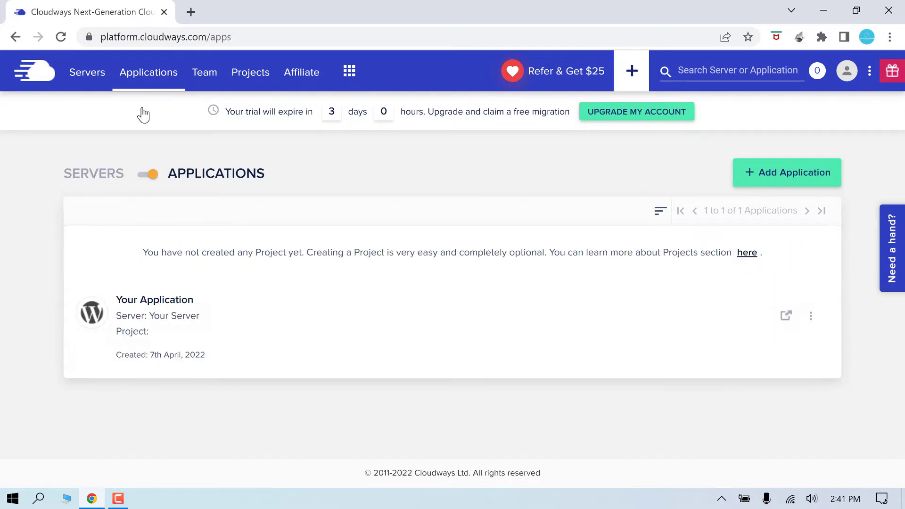
pyautogui.click(786, 316)
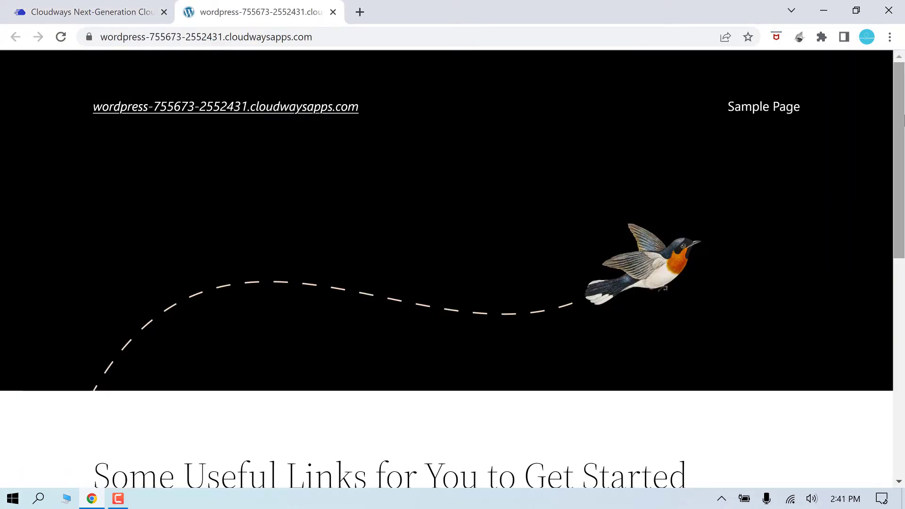
pyautogui.scroll(-10, 787, 232)
pyautogui.scroll(10, 424, 224)
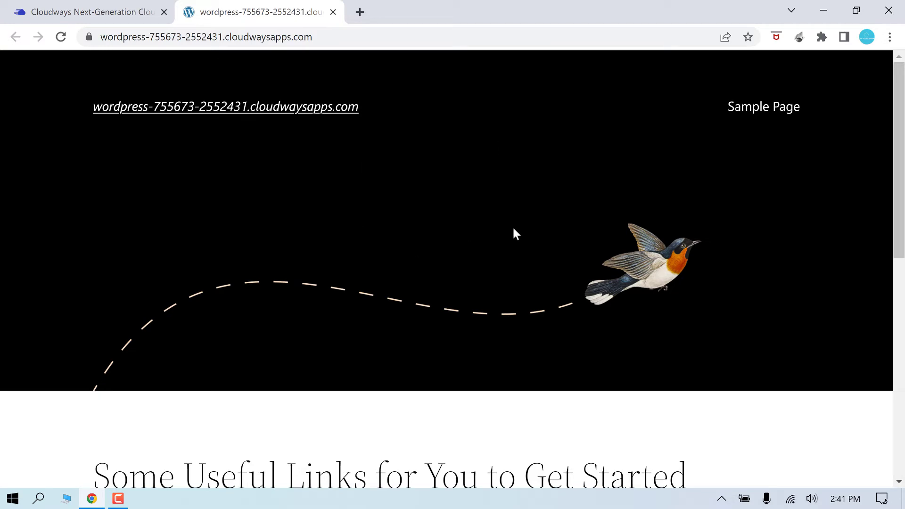
# Close the site tab and open the server's Master Credentials page for 46.101.34.44
pyautogui.click(333, 12)
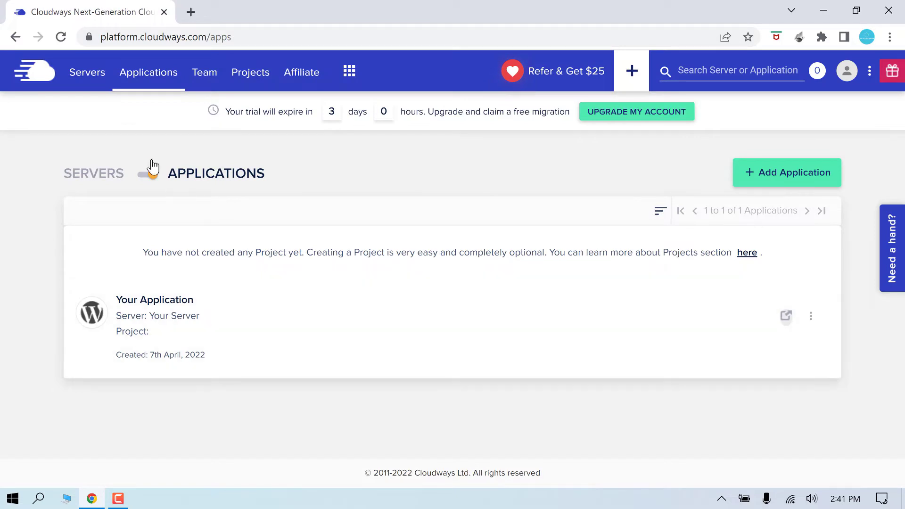
pyautogui.click(85, 78)
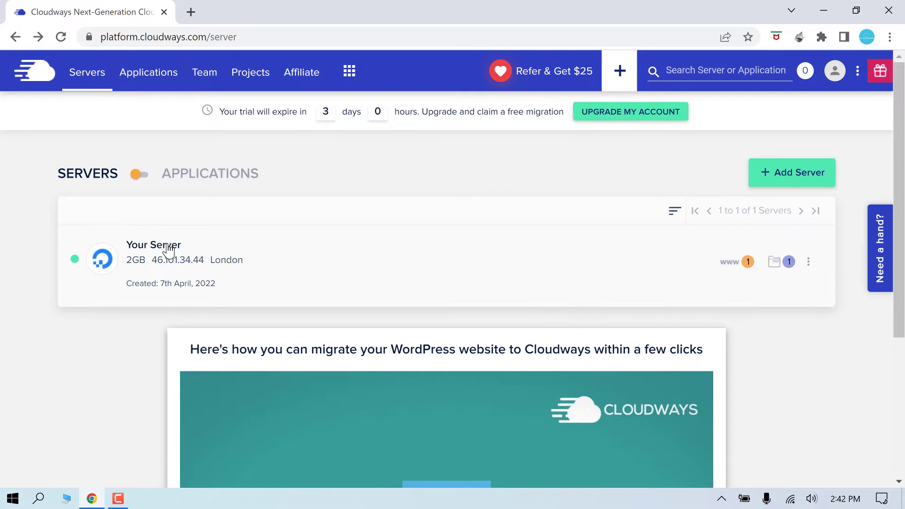
pyautogui.click(163, 261)
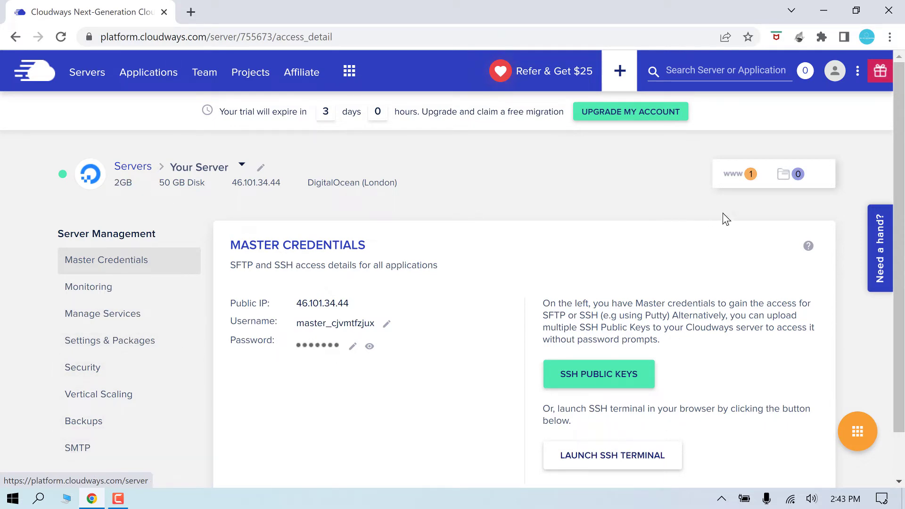
# Open the application's Access Details from the server's www badge
pyautogui.click(744, 179)
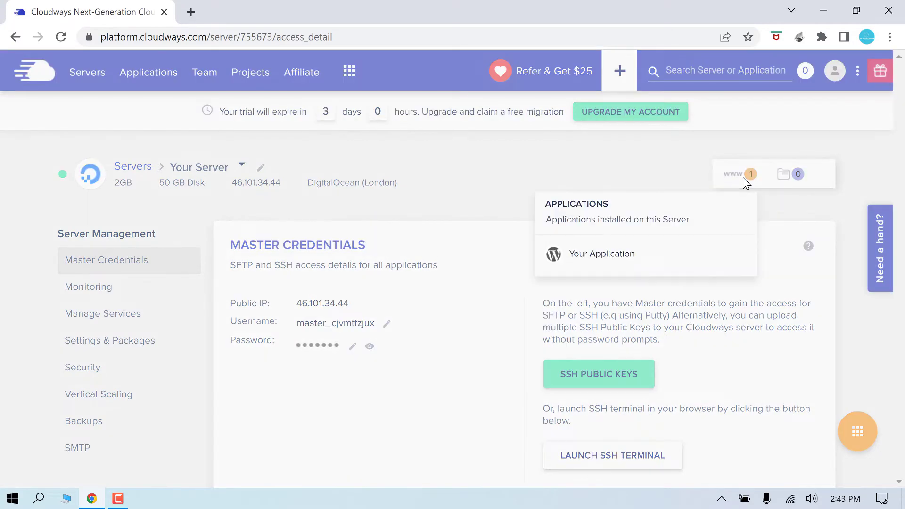
pyautogui.click(609, 254)
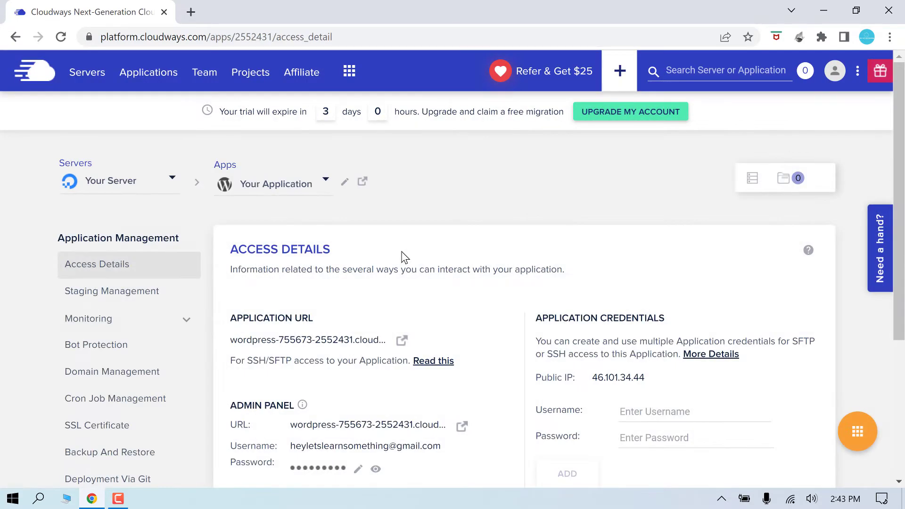
pyautogui.scroll(-3, 398, 171)
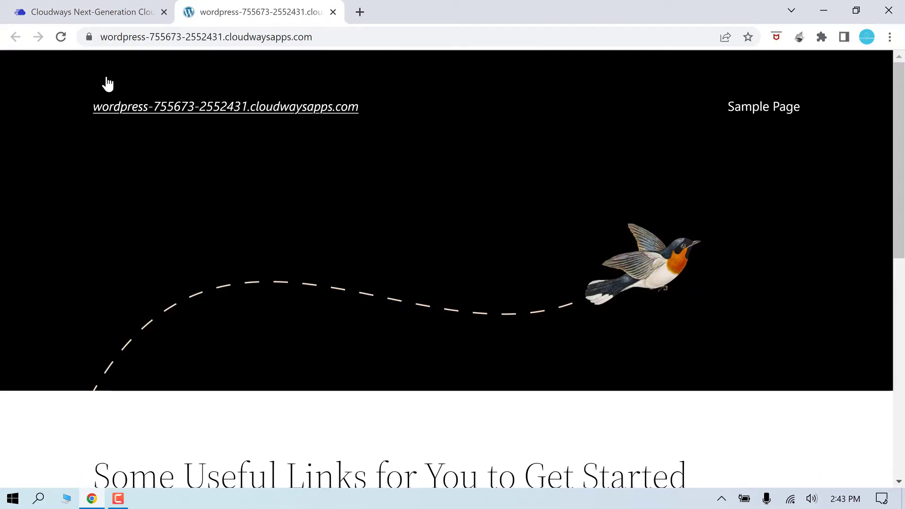
pyautogui.click(94, 14)
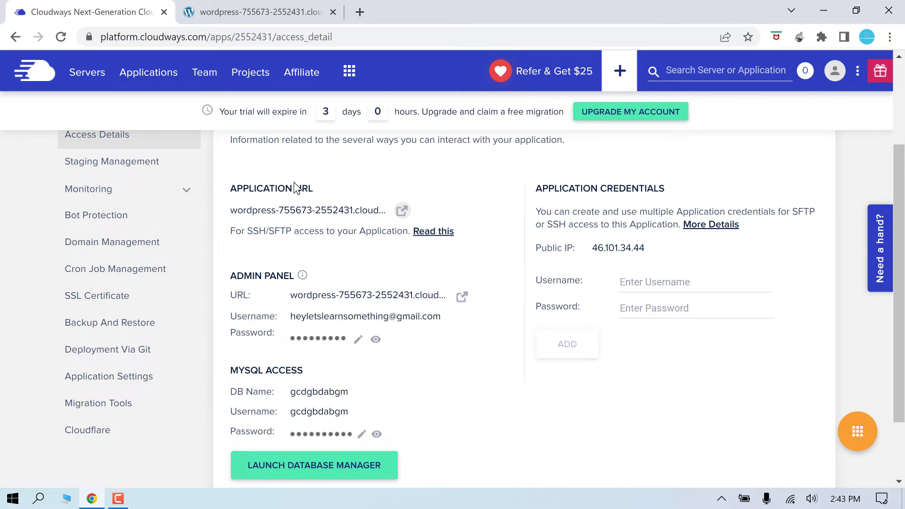
# Load the site's /wp-admin address to reach the WordPress login page
pyautogui.click(299, 12)
pyautogui.click(348, 38)
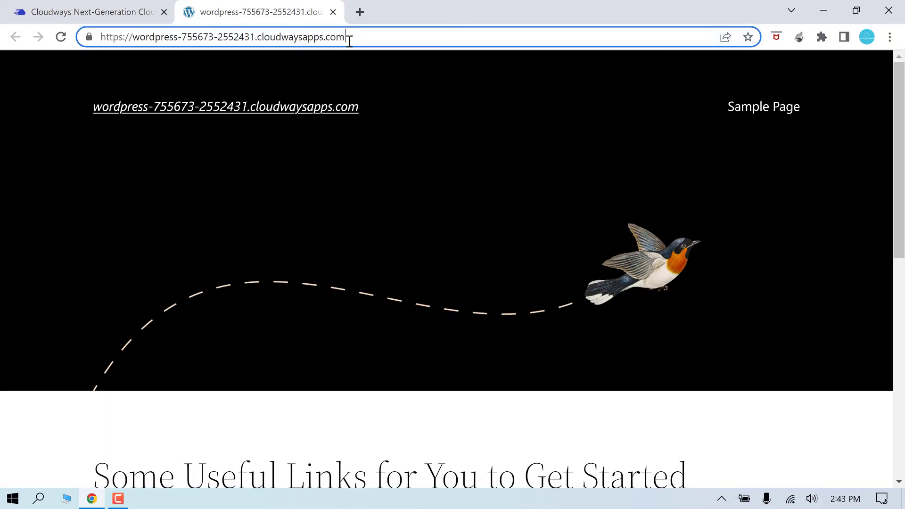
pyautogui.write('/wp-admin')
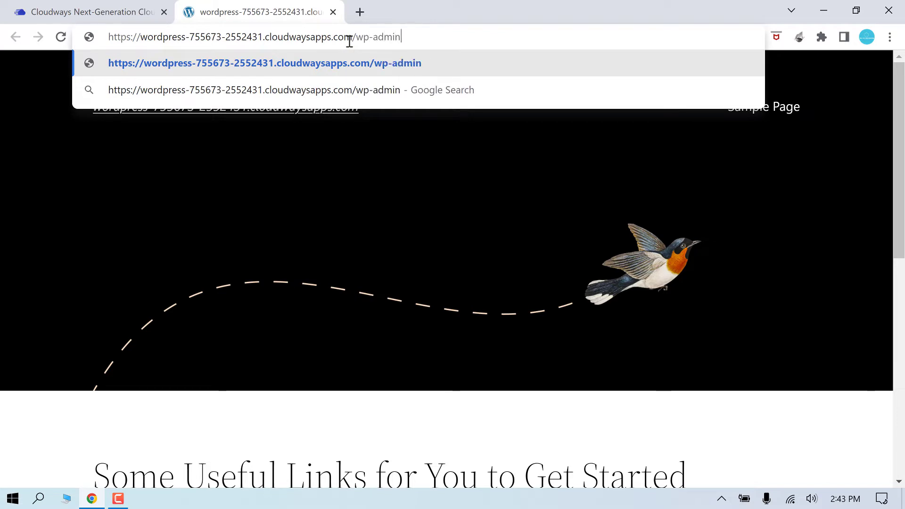
pyautogui.press('Return')
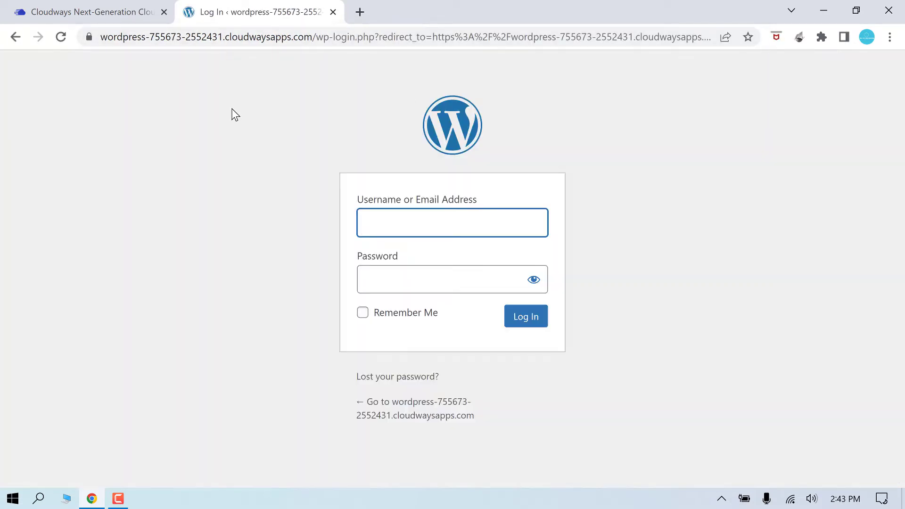
# Log in to WordPress with the copied Cloudways admin username and password, then hide the Breeze notice
pyautogui.click(126, 19)
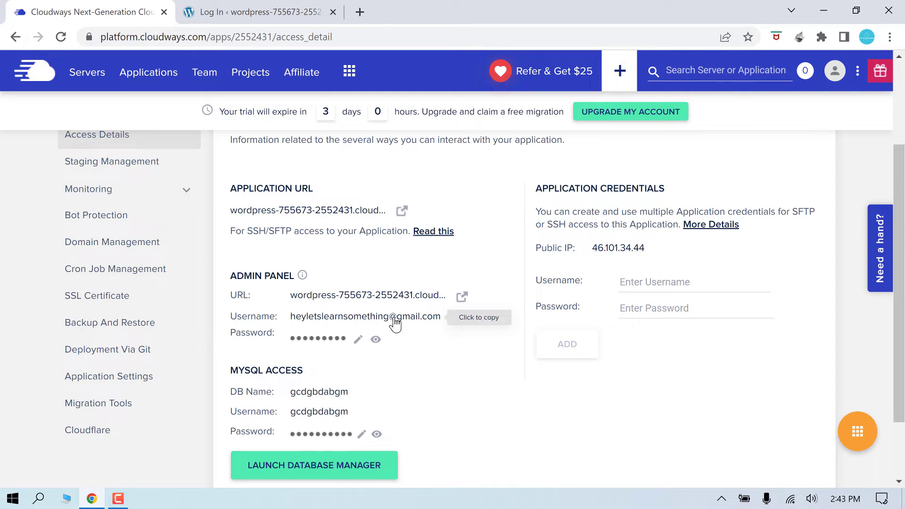
pyautogui.click(301, 11)
pyautogui.hotkey('ctrl', 'v')
pyautogui.click(141, 10)
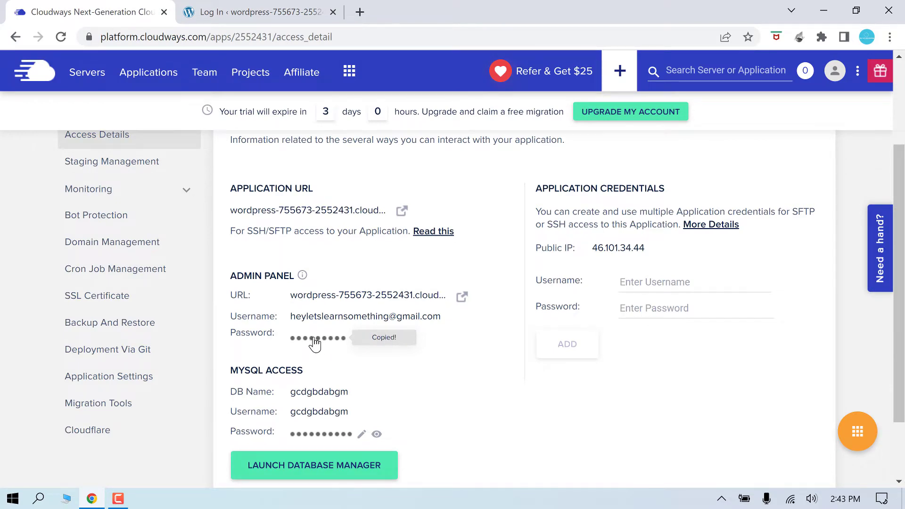
pyautogui.click(267, 10)
pyautogui.click(426, 268)
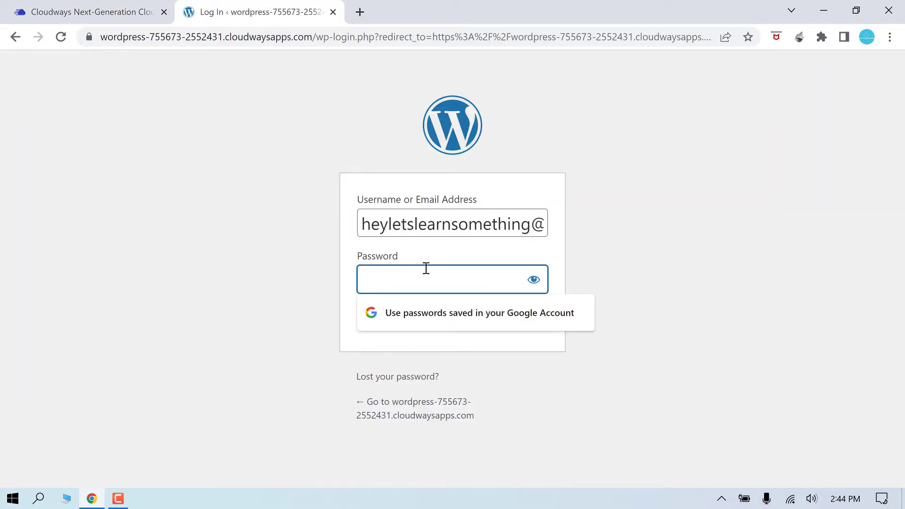
pyautogui.hotkey('ctrl', 'v')
pyautogui.click(536, 319)
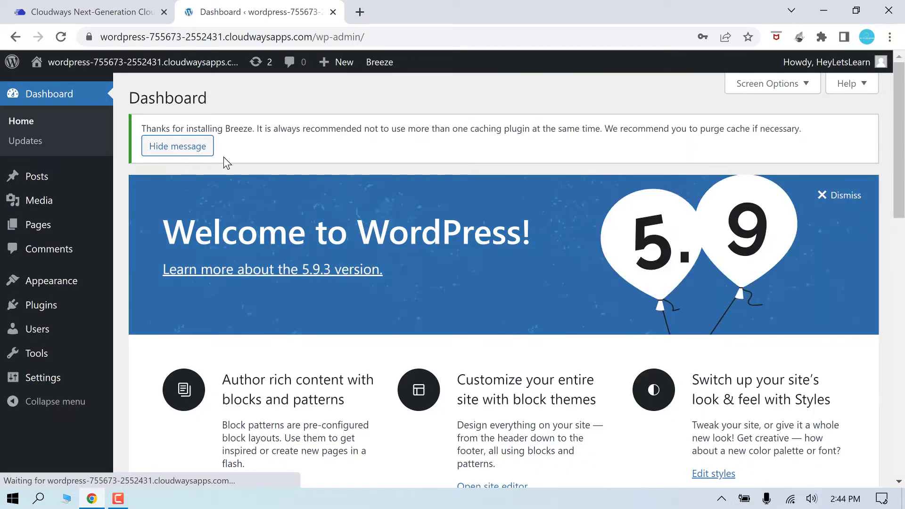
pyautogui.click(733, 273)
pyautogui.click(199, 150)
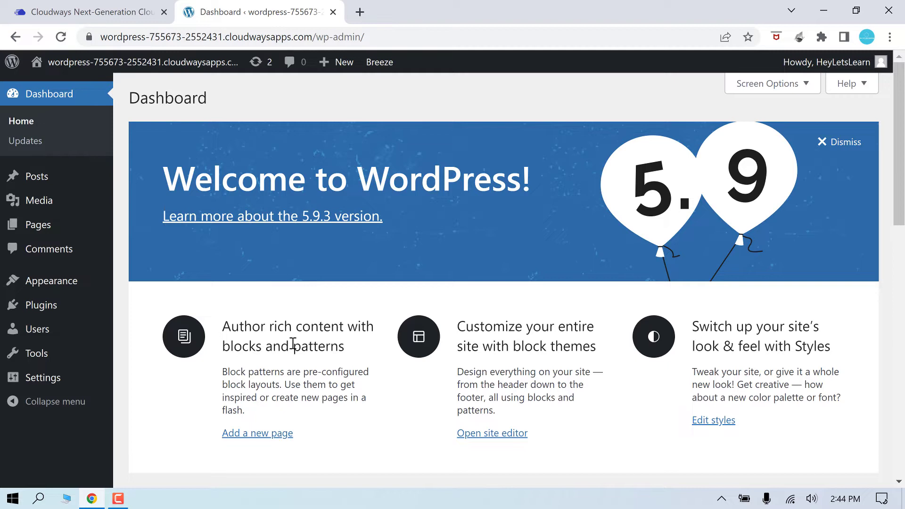
# Upload Enfold theme.zip through Appearance > Themes > Add New and install it
pyautogui.click(73, 285)
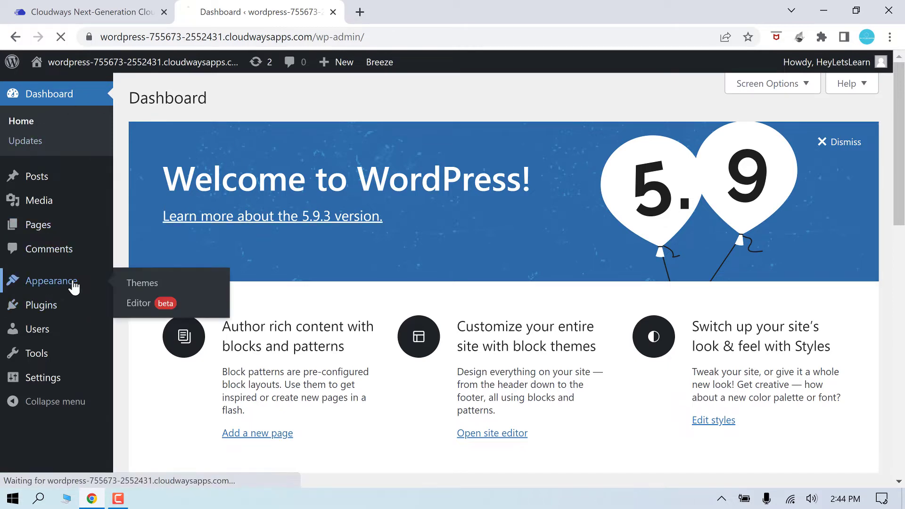
pyautogui.click(148, 285)
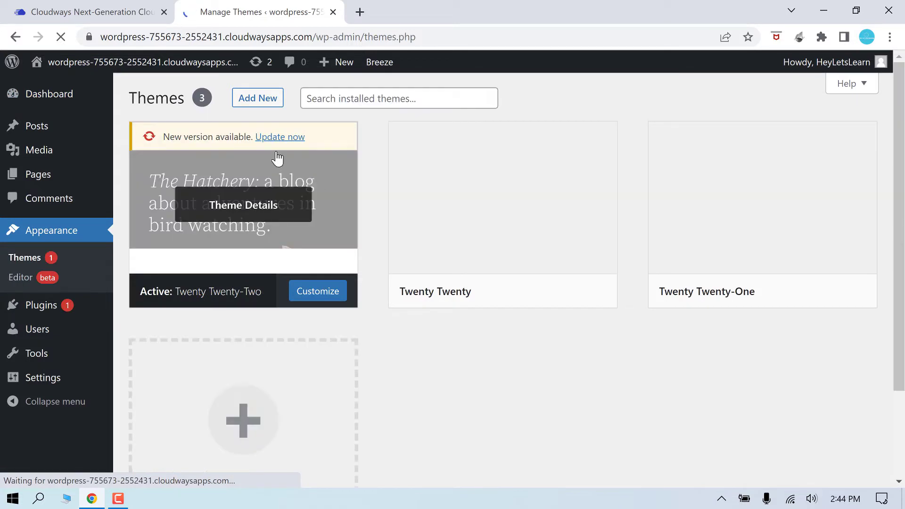
pyautogui.click(262, 103)
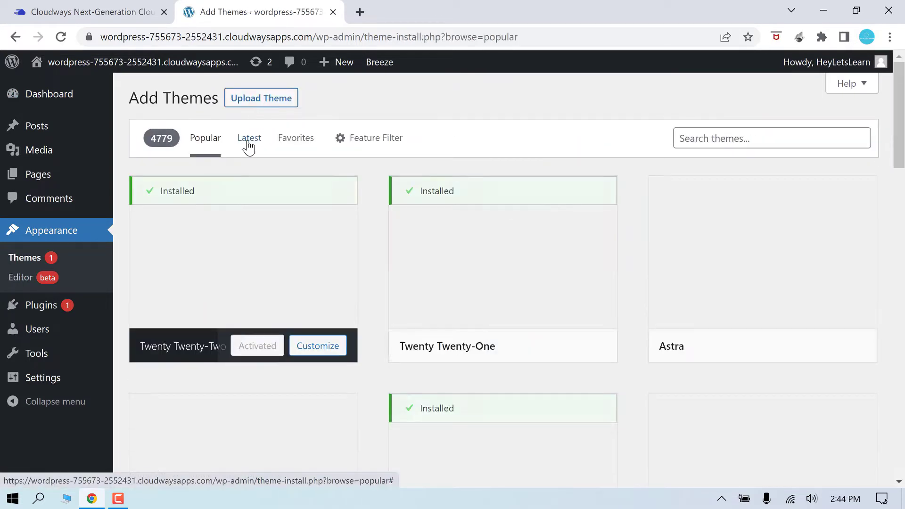
pyautogui.click(267, 98)
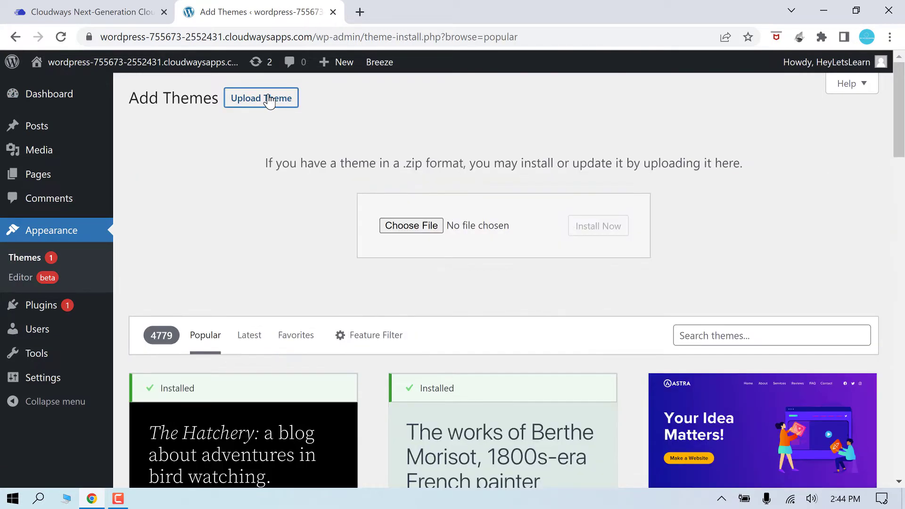
pyautogui.click(411, 227)
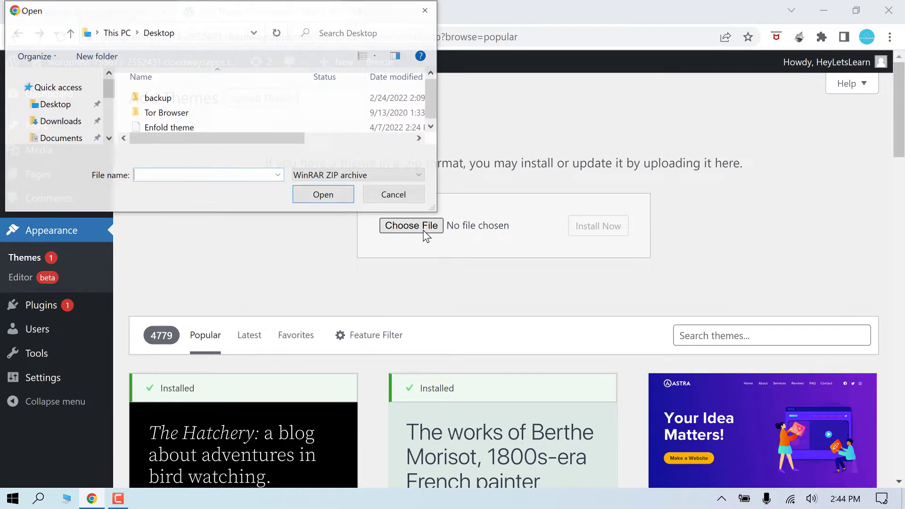
pyautogui.click(174, 128)
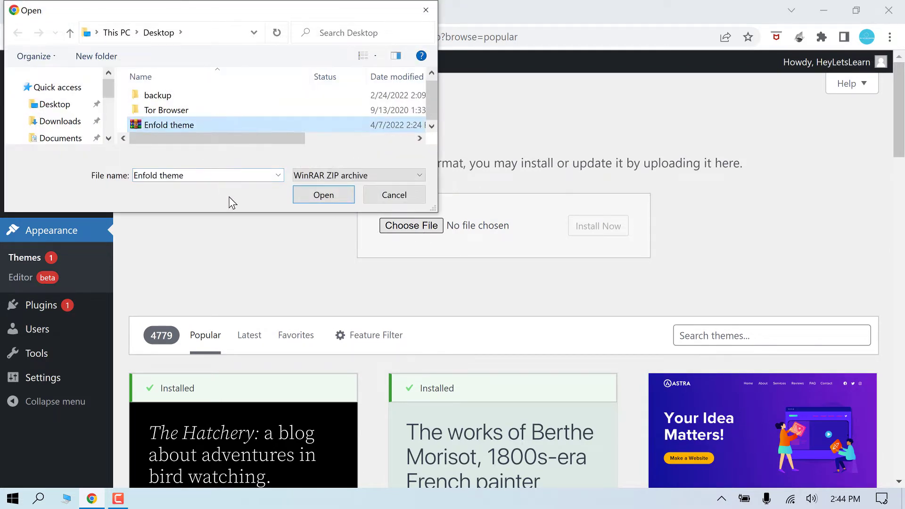
pyautogui.moveTo(244, 213); pyautogui.dragTo(250, 269)
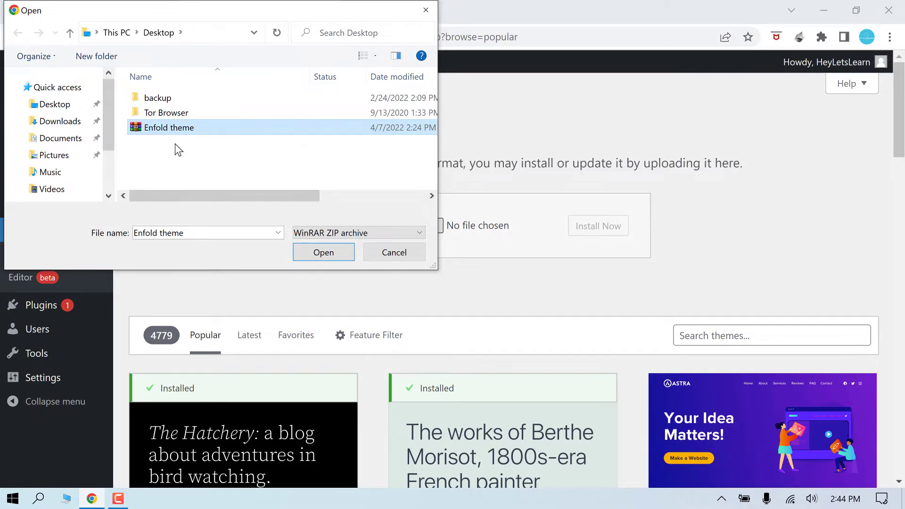
pyautogui.click(323, 252)
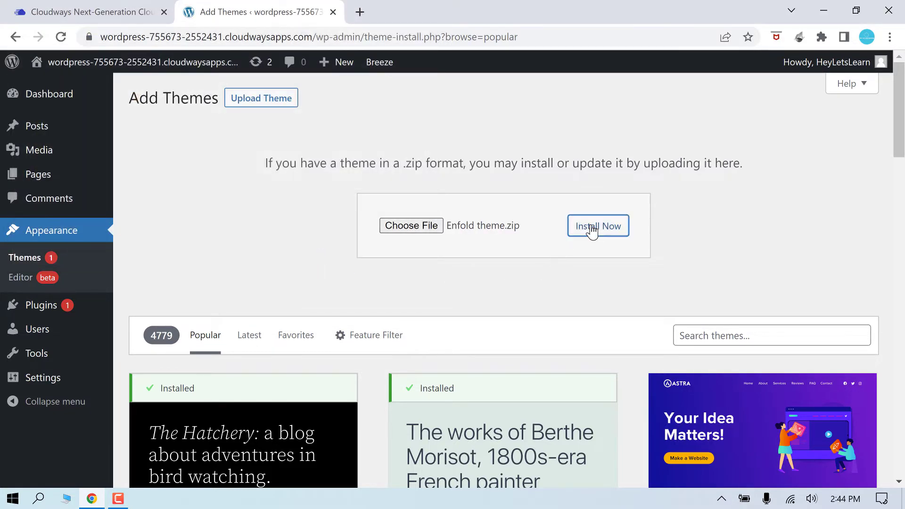
pyautogui.click(592, 229)
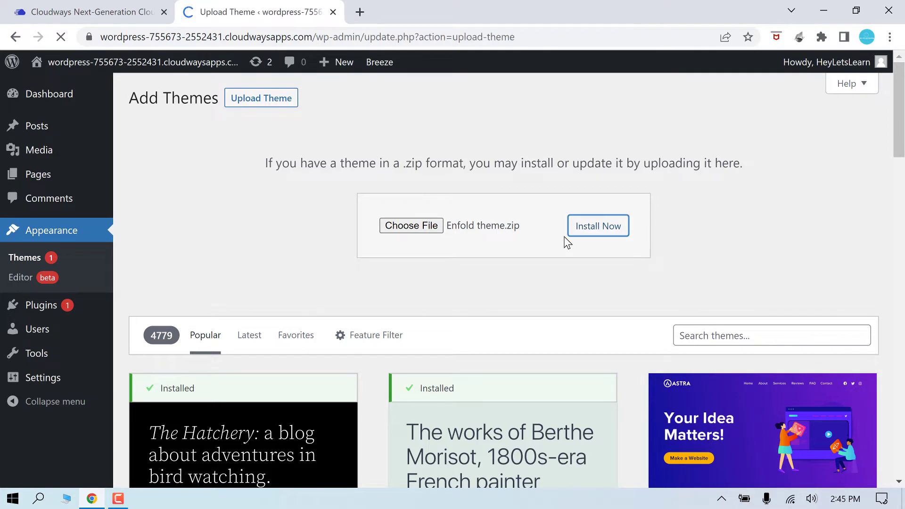
# Activate Enfold and import the Creative Studio demo from the theme options' Demo Import
pyautogui.click(209, 197)
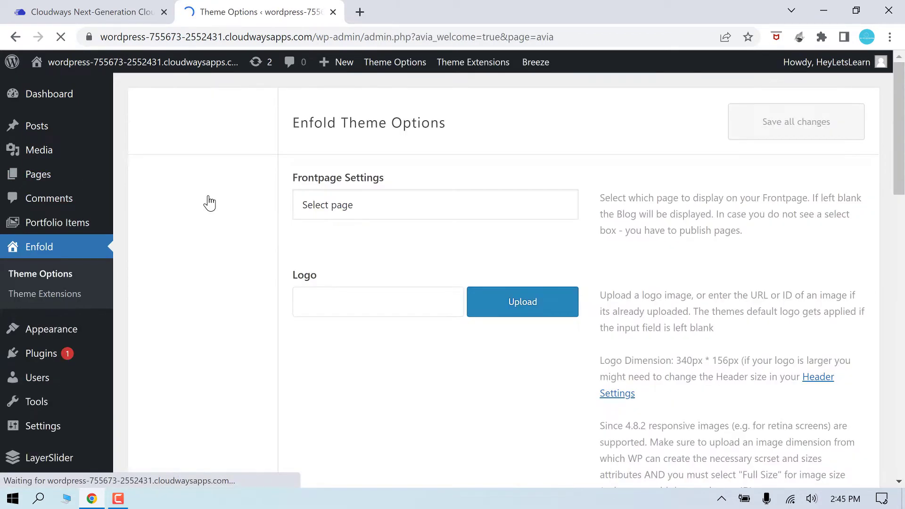
pyautogui.scroll(-10, 284, 289)
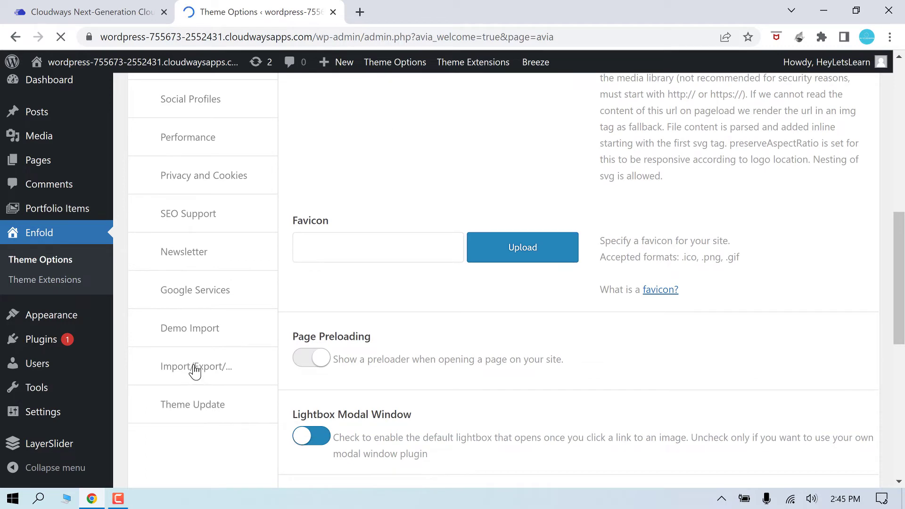
pyautogui.click(196, 370)
pyautogui.click(197, 340)
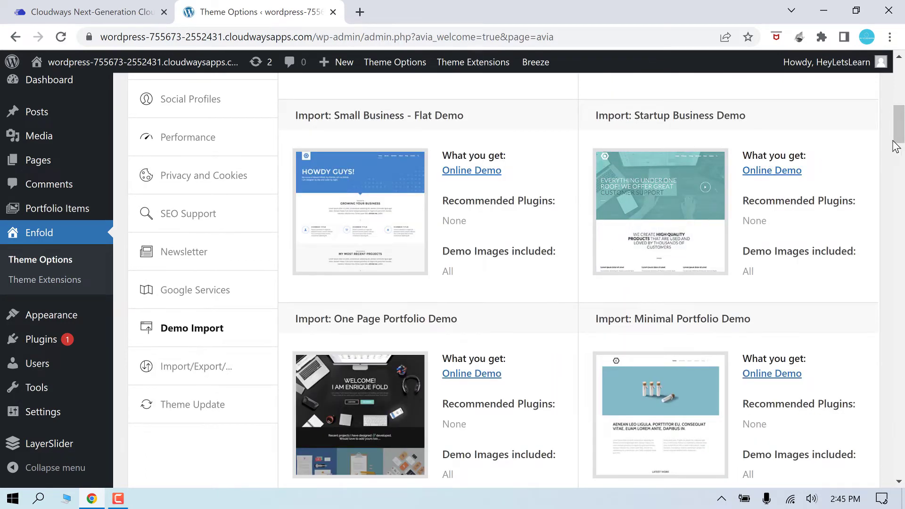
pyautogui.moveTo(899, 120); pyautogui.dragTo(902, 191)
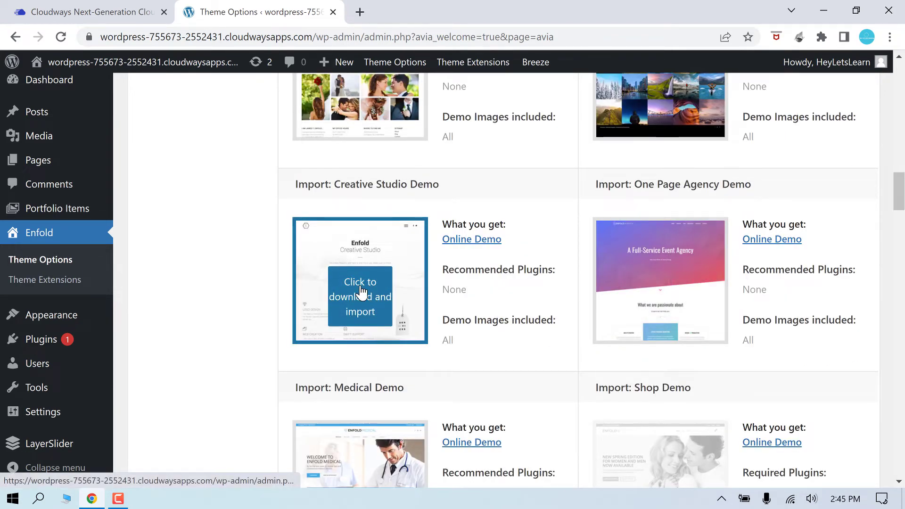
pyautogui.click(359, 292)
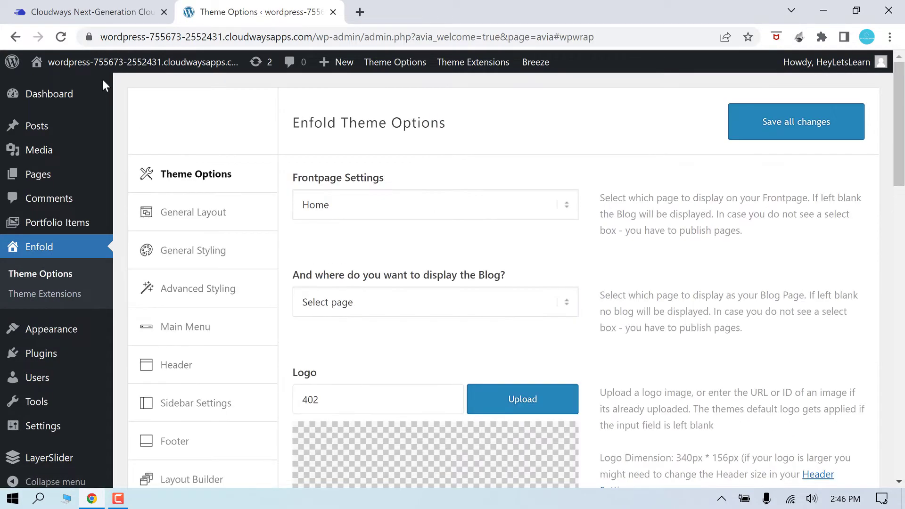
# Open the live site in a new tab and scroll through the Enfold Creative Studio homepage
pyautogui.moveTo(100, 66)
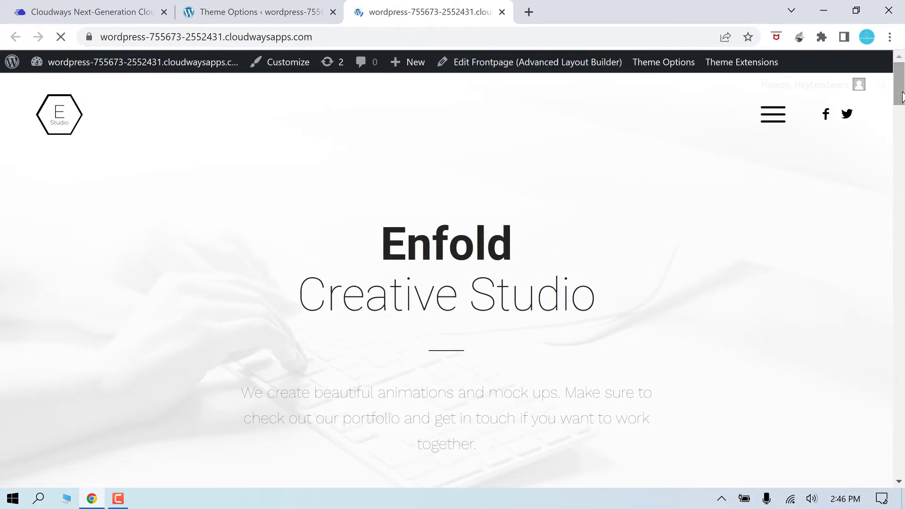
pyautogui.scroll(-15, 898, 198)
pyautogui.scroll(-20, 901, 261)
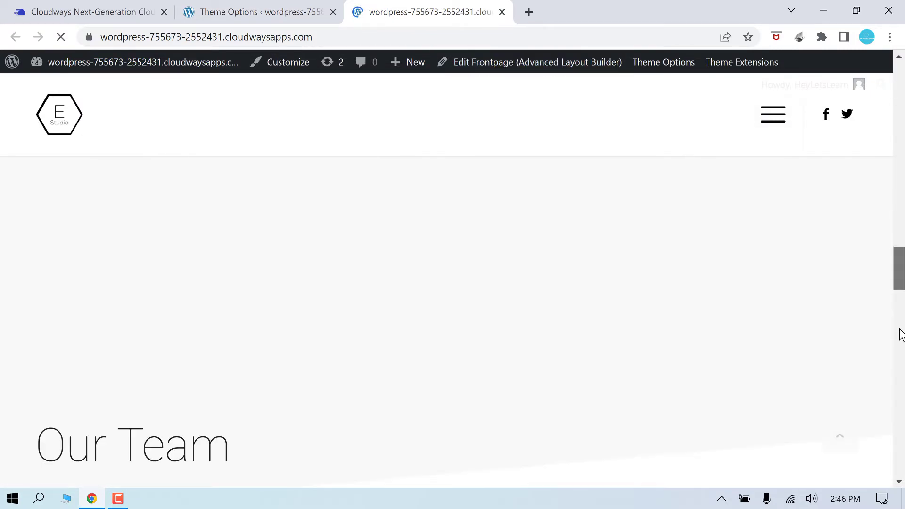
pyautogui.scroll(20, 452, 321)
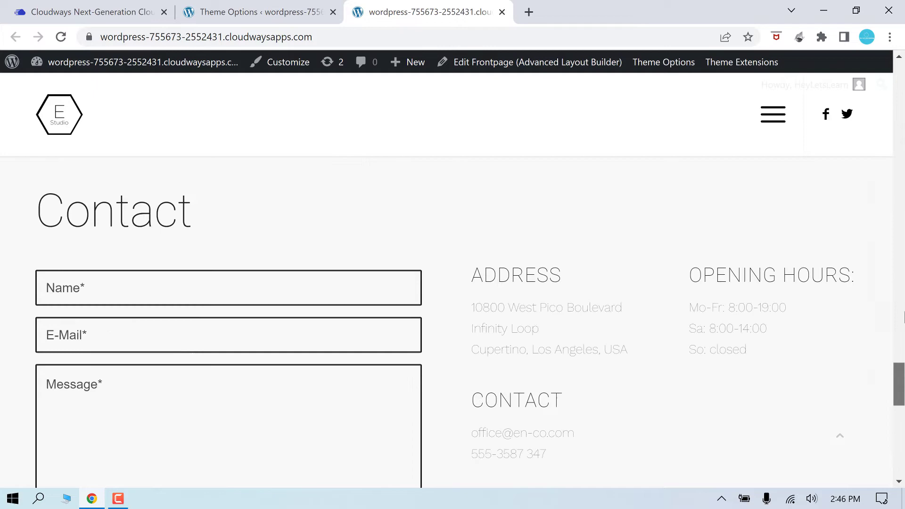
pyautogui.scroll(8, 388, 190)
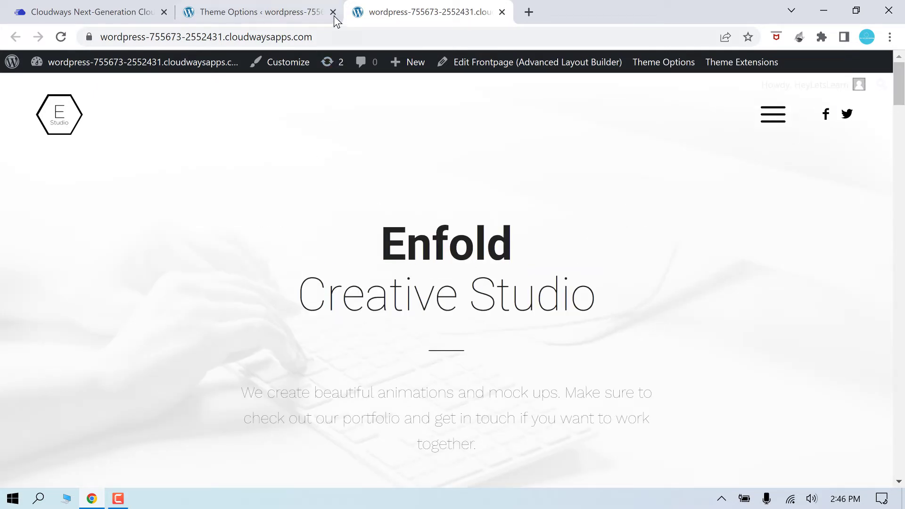
pyautogui.click(96, 12)
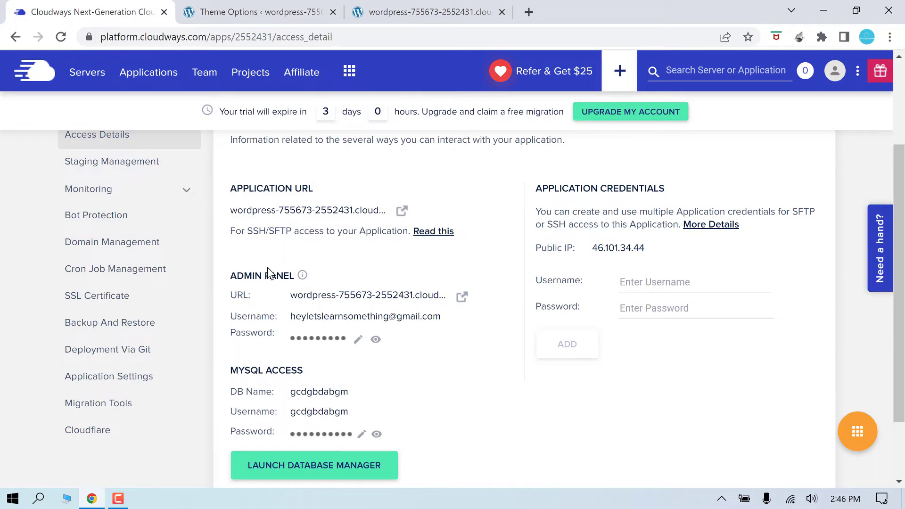
pyautogui.scroll(-1, 275, 337)
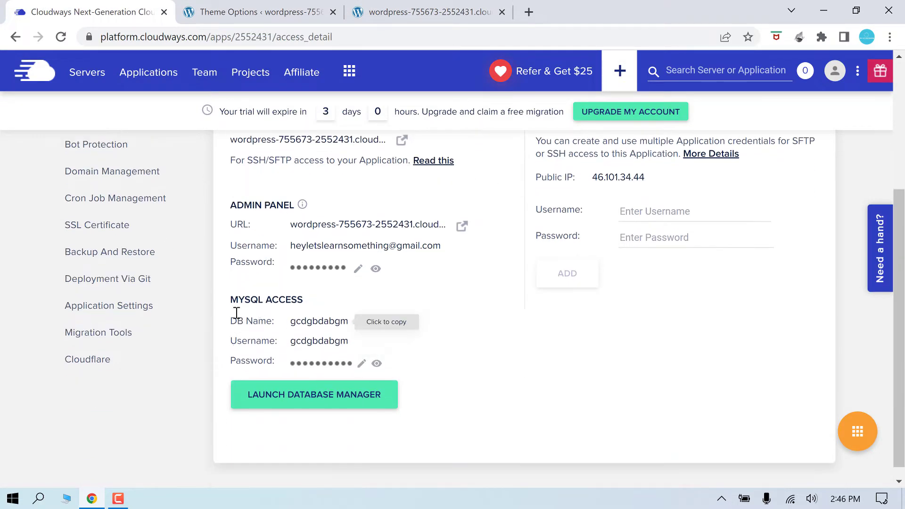
pyautogui.click(336, 405)
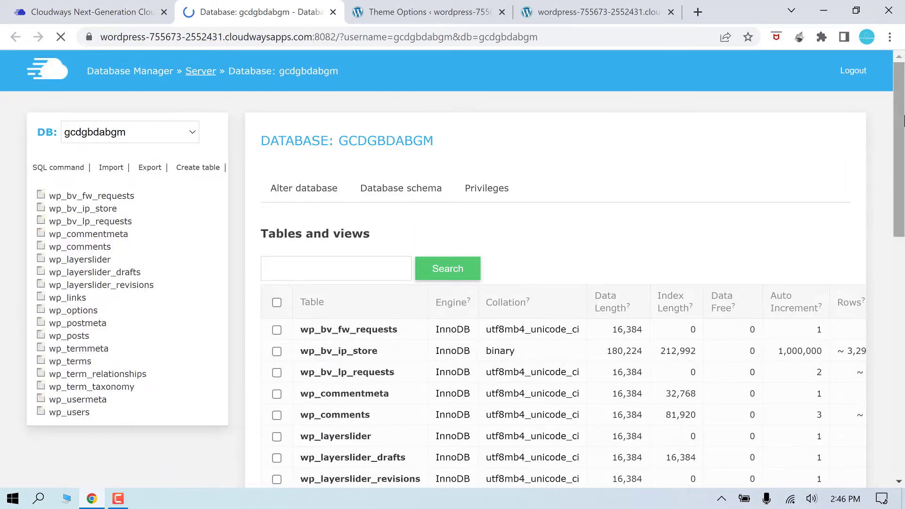
pyautogui.scroll(-10, 405, 211)
pyautogui.scroll(10, 405, 211)
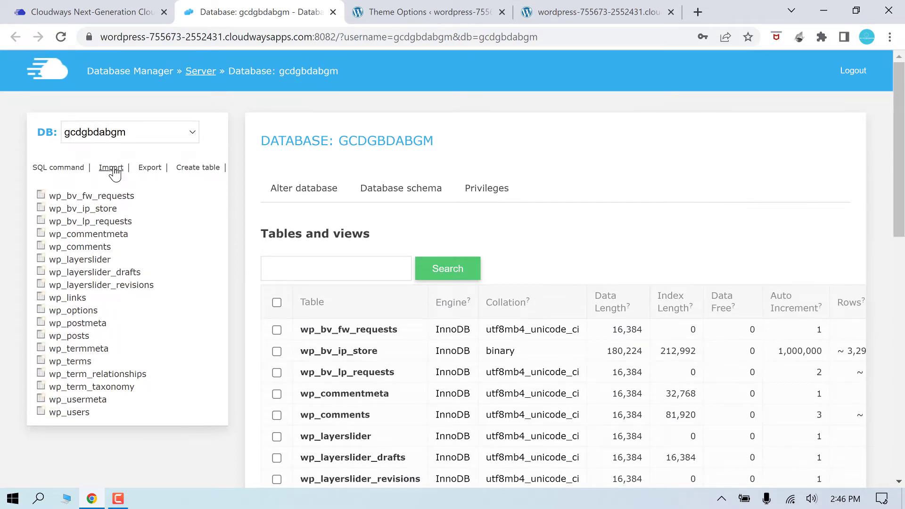
pyautogui.click(333, 12)
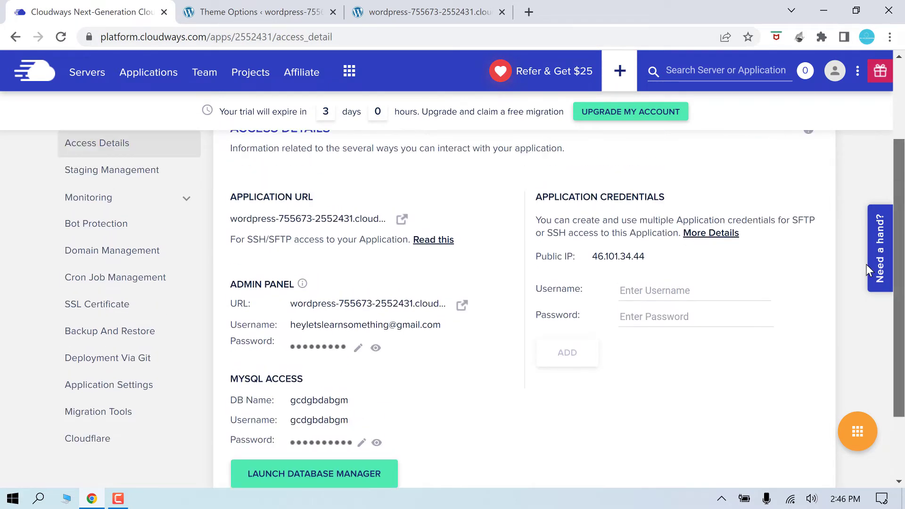
# Close the Enfold Theme Options and WordPress site tabs, returning to Cloudways
pyautogui.click(311, 7)
pyautogui.click(333, 12)
pyautogui.click(132, 14)
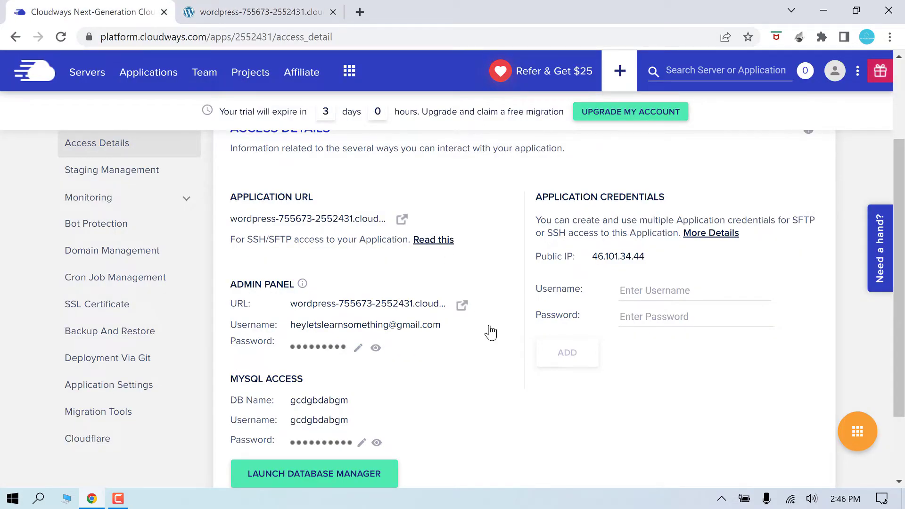
pyautogui.click(289, 11)
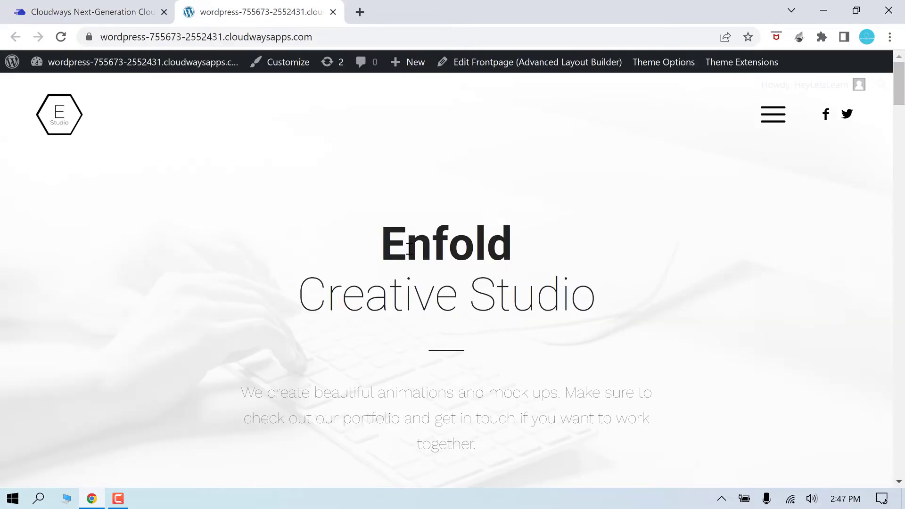
pyautogui.click(333, 12)
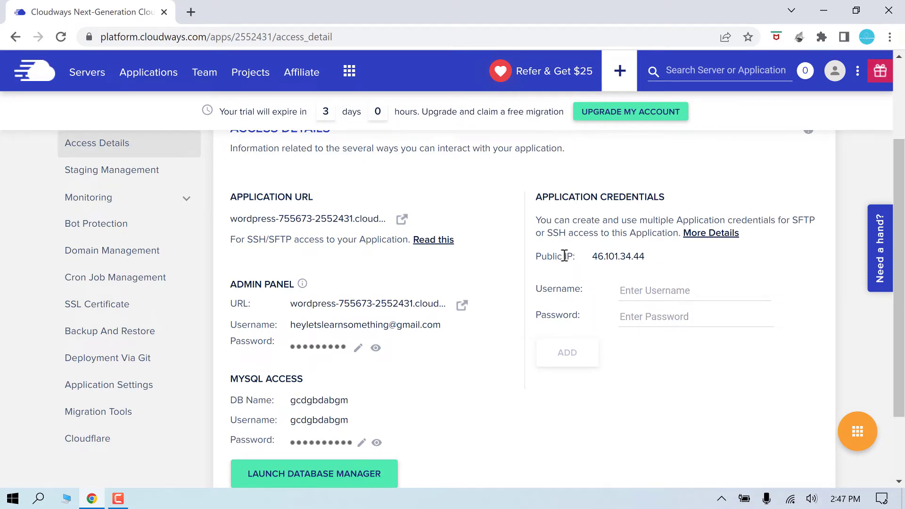
# Add a new SFTP/SSH application credential with a username and password
pyautogui.click(659, 291)
pyautogui.press('Tab')
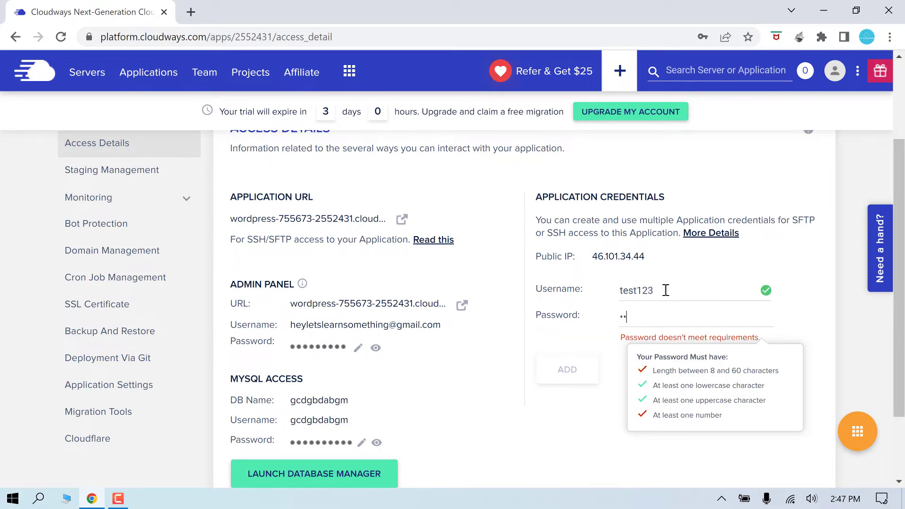
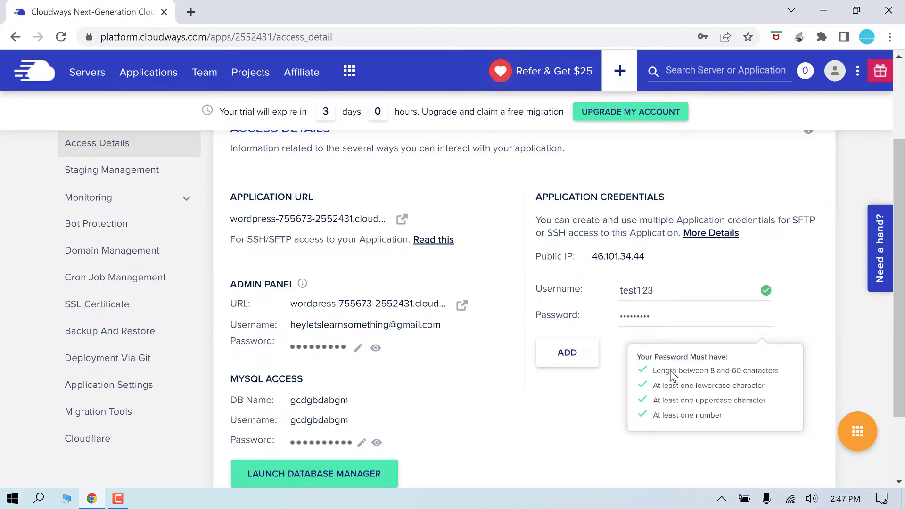
pyautogui.click(576, 357)
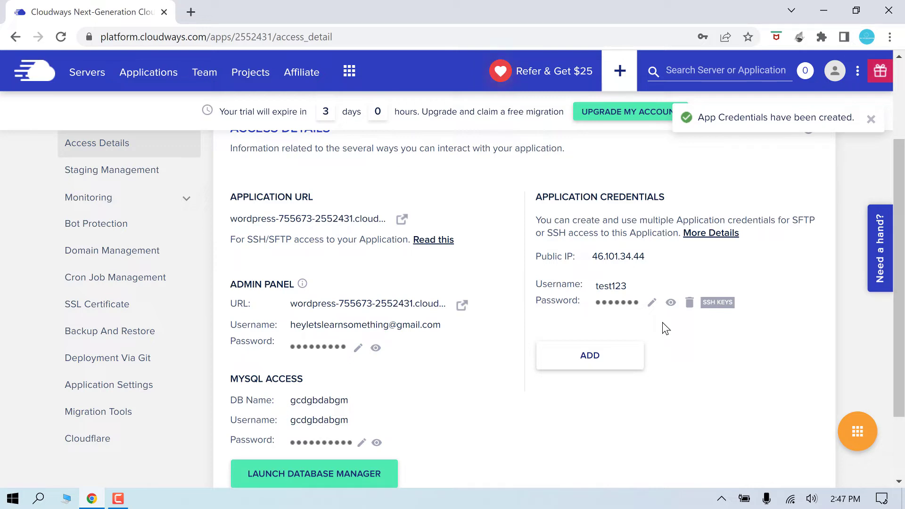
# Search for filezilla, download the free FileZilla Client 3.58.0 Windows installer, and show all downloads
pyautogui.click(191, 13)
pyautogui.write('filez')
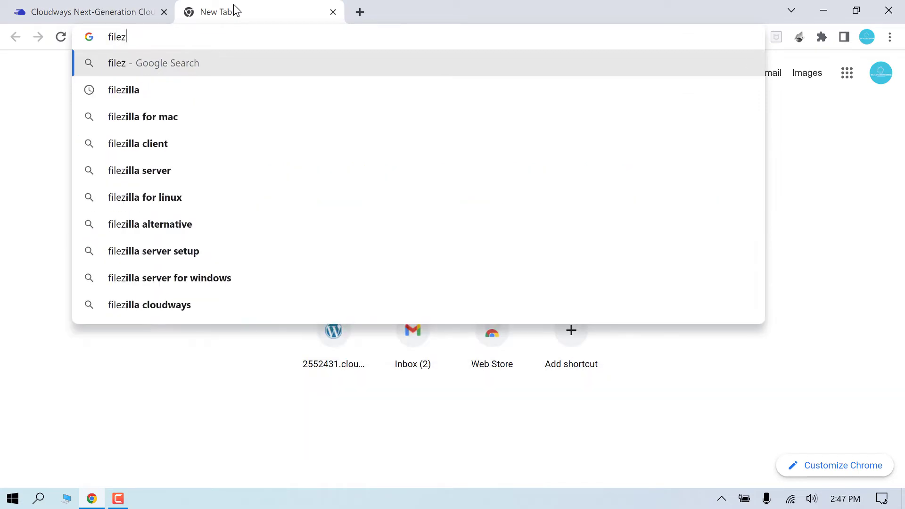
pyautogui.write('illa')
pyautogui.press('Return')
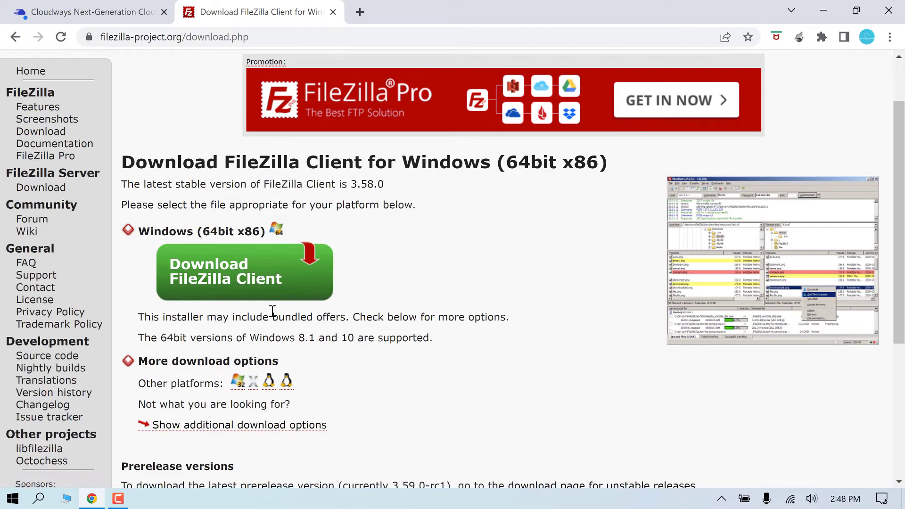
pyautogui.click(243, 280)
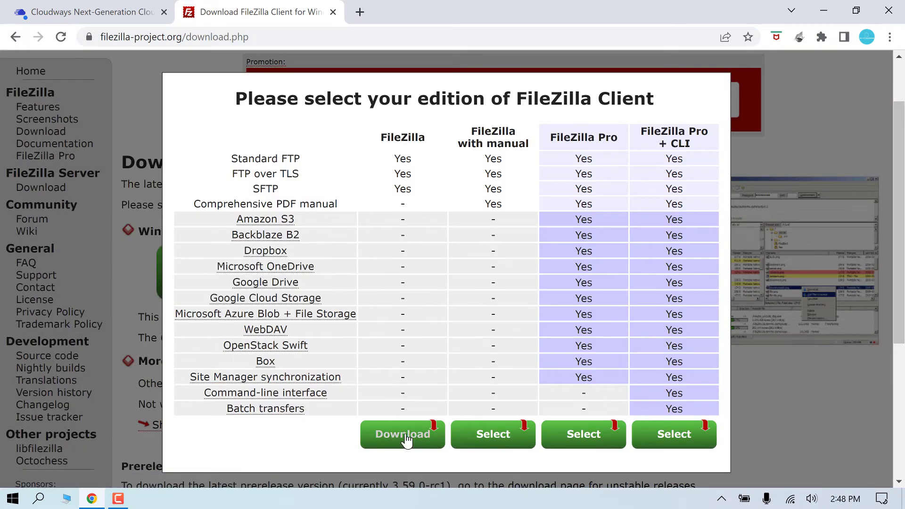
pyautogui.click(403, 435)
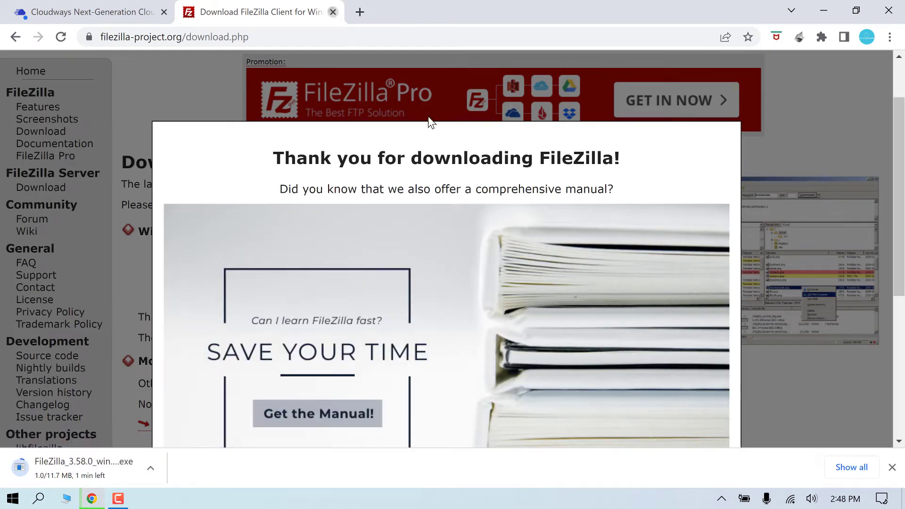
pyautogui.hotkey('ctrl', 'w')
pyautogui.click(851, 467)
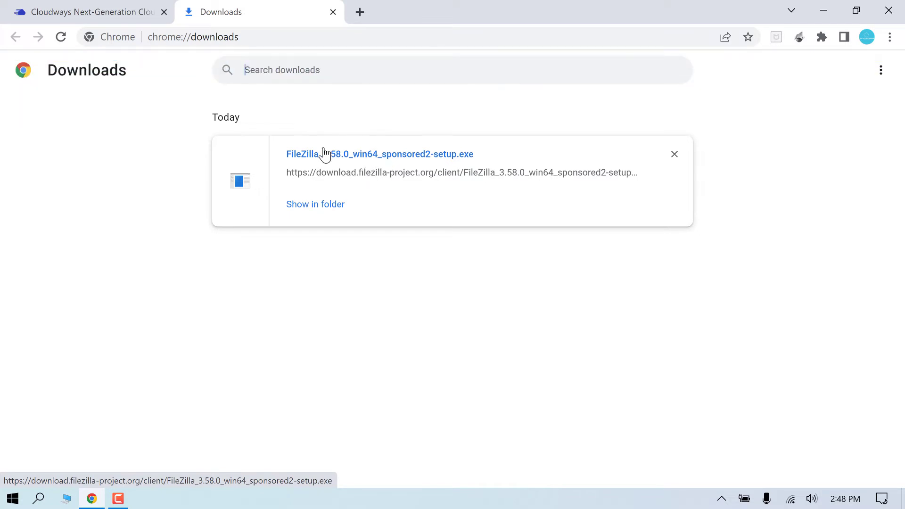
# Run the FileZilla installer for all users with default components and start menu folder
pyautogui.click(401, 155)
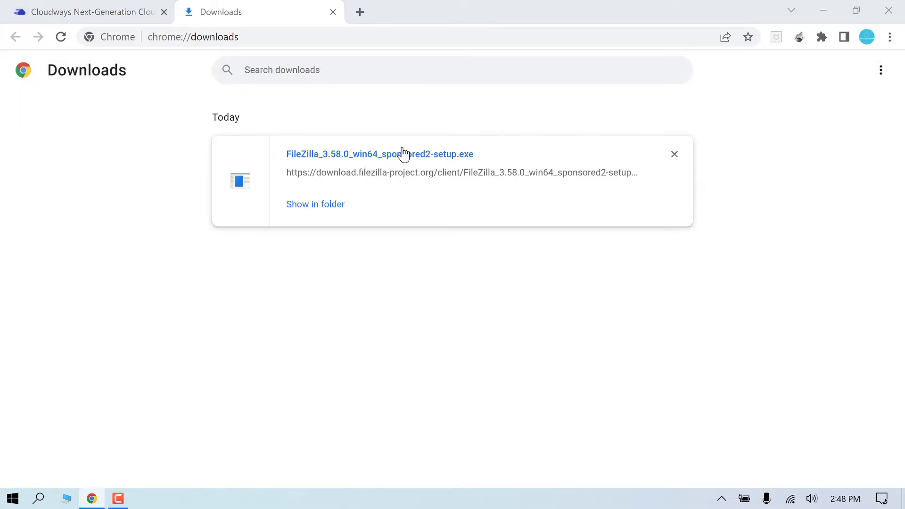
pyautogui.click(531, 364)
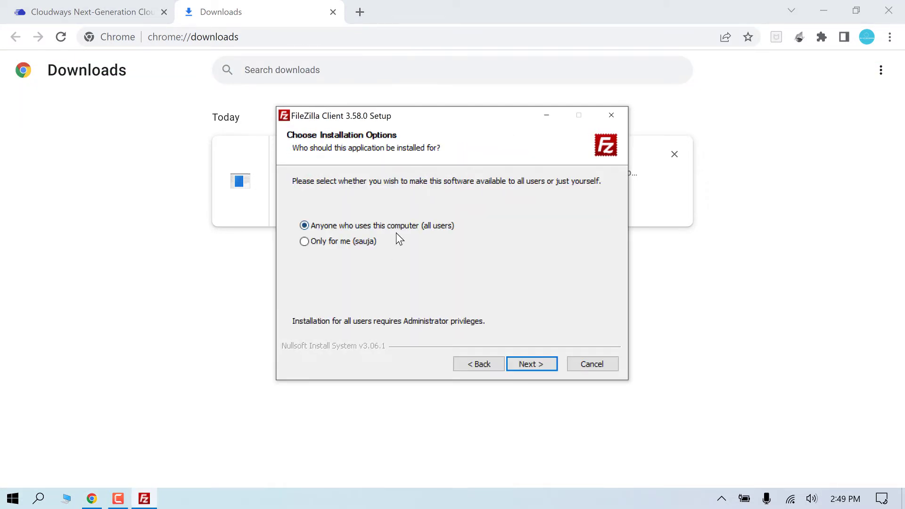
pyautogui.click(532, 366)
pyautogui.click(533, 366)
pyautogui.click(535, 367)
pyautogui.click(537, 368)
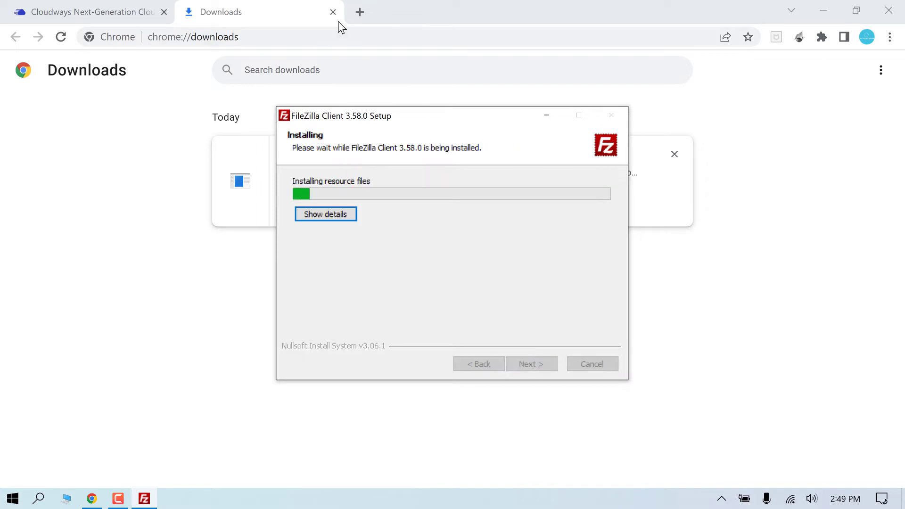
# Finish setup, launch FileZilla and dismiss its welcome message
pyautogui.click(333, 12)
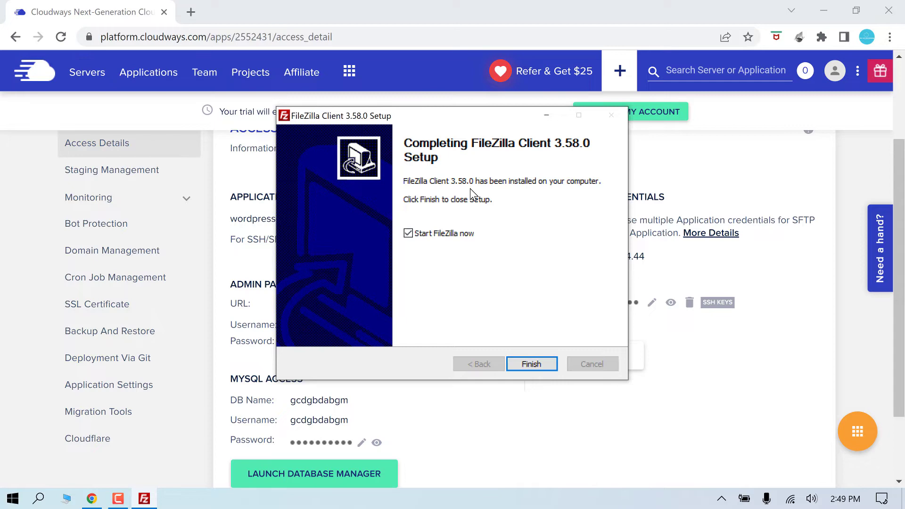
pyautogui.press('Return')
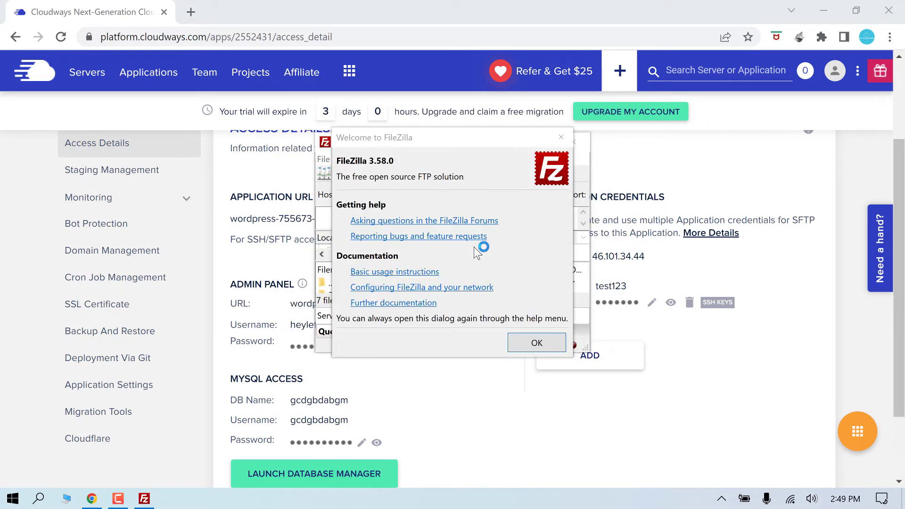
pyautogui.click(536, 343)
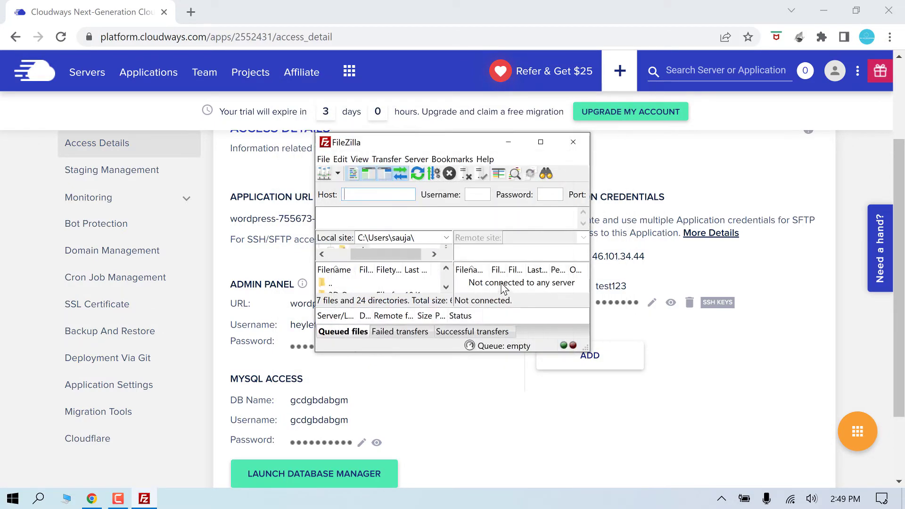
# Maximize FileZilla and create a new Site Manager entry named 'yourwebsite'
pyautogui.click(540, 142)
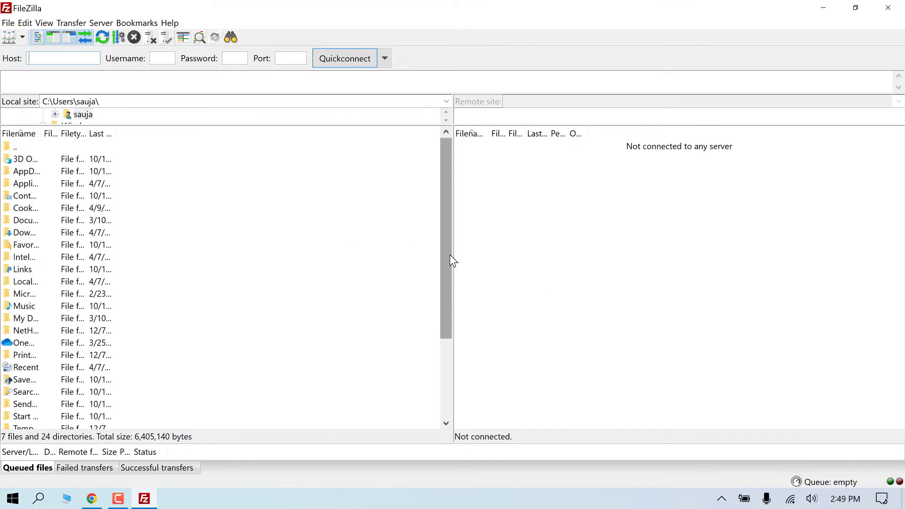
pyautogui.click(5, 25)
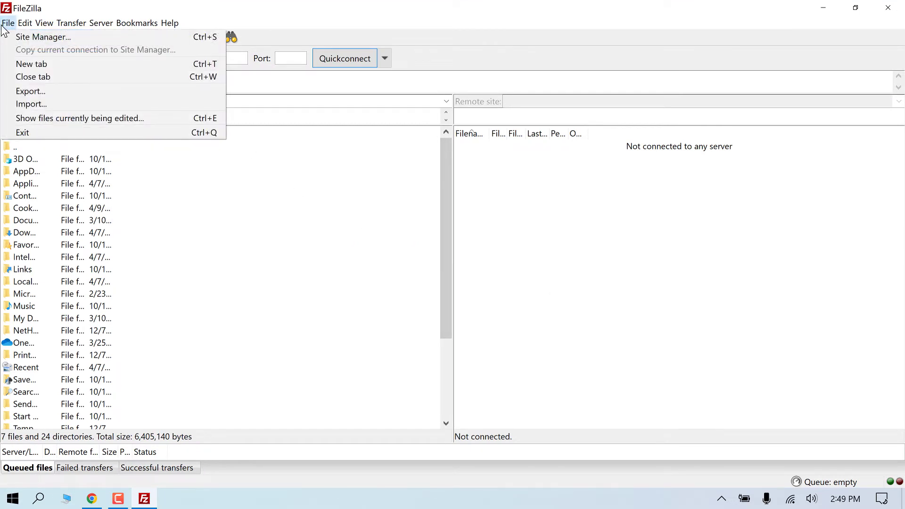
pyautogui.click(29, 37)
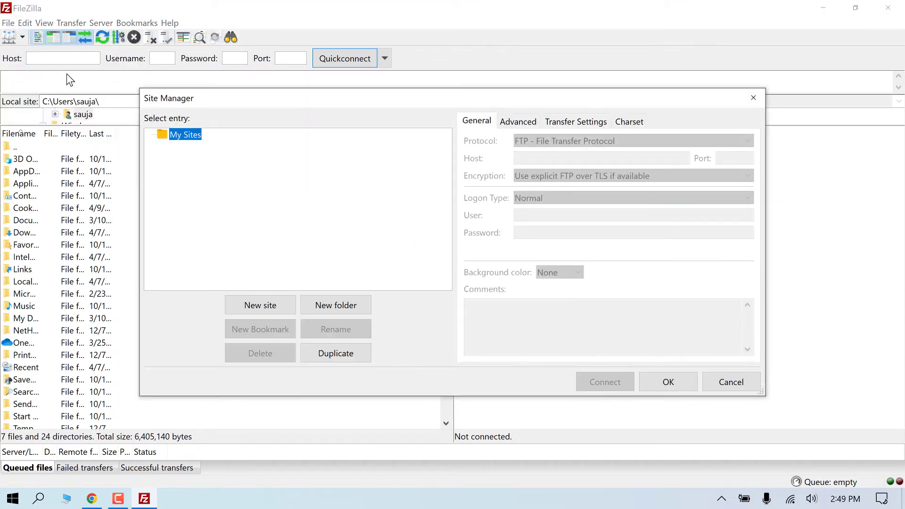
pyautogui.click(268, 310)
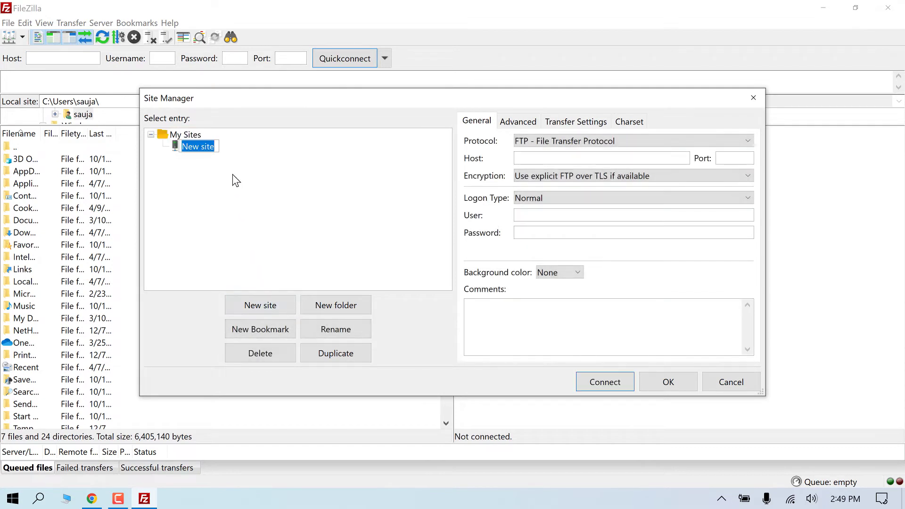
pyautogui.write('yourwebsite')
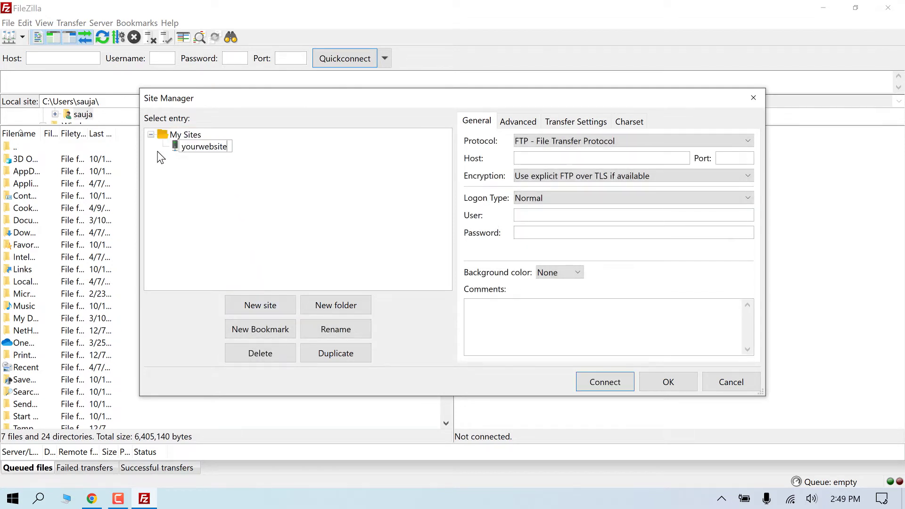
pyautogui.press('Return')
# Set the site to SFTP with host 46.101.34.44 and port 22
pyautogui.click(540, 141)
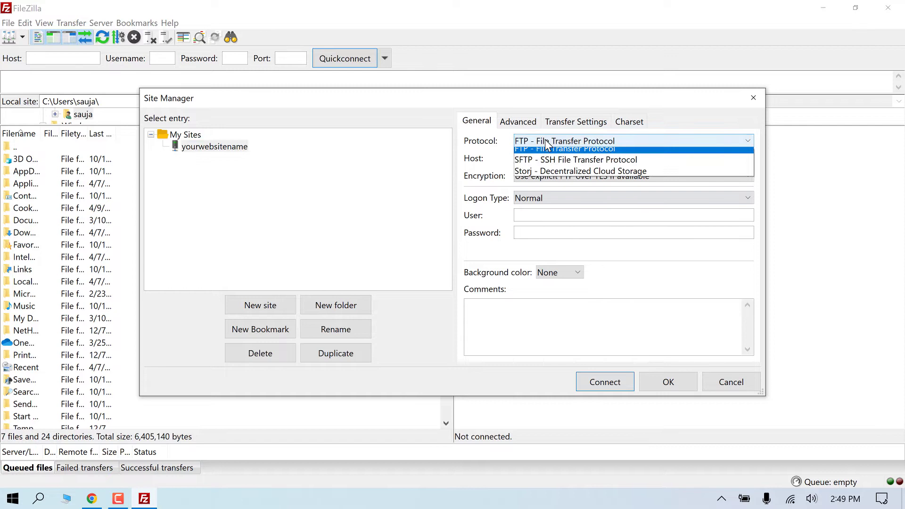
pyautogui.click(536, 163)
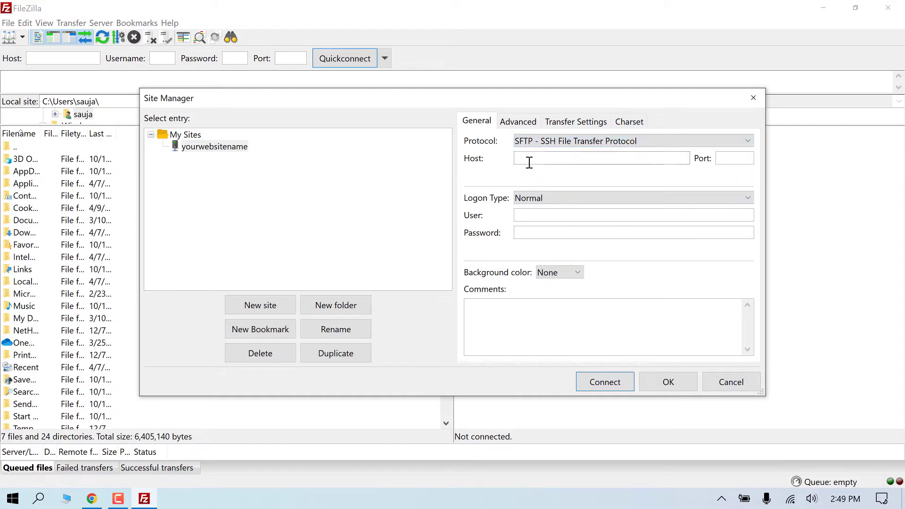
pyautogui.click(532, 162)
pyautogui.click(92, 499)
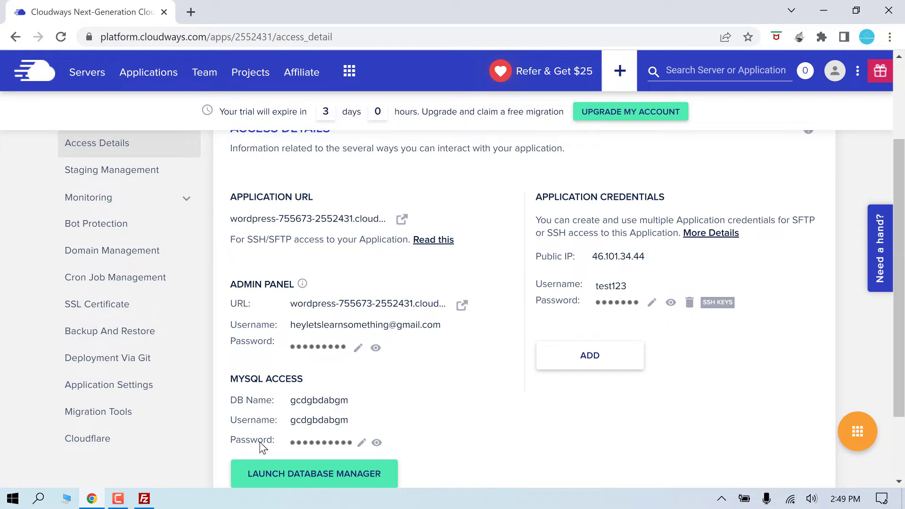
pyautogui.click(145, 498)
pyautogui.click(572, 159)
pyautogui.write('46.101.34.44')
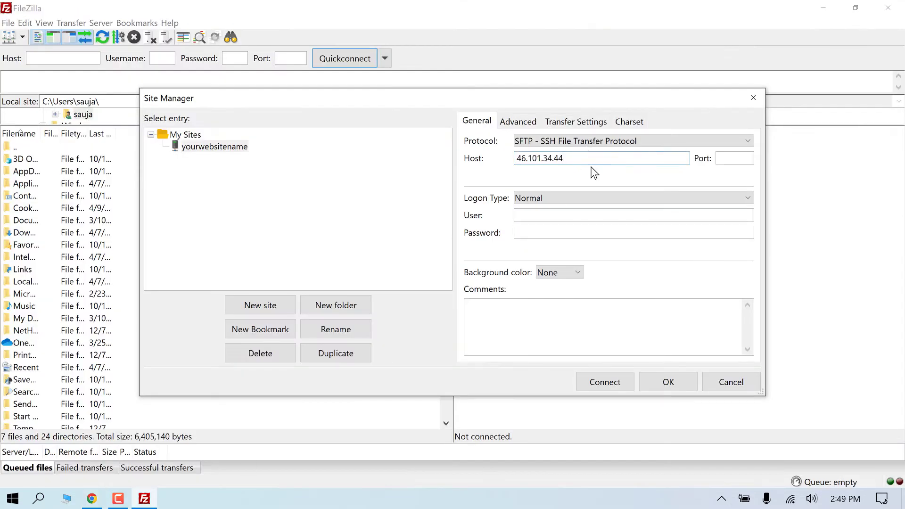
pyautogui.click(738, 159)
pyautogui.write('22')
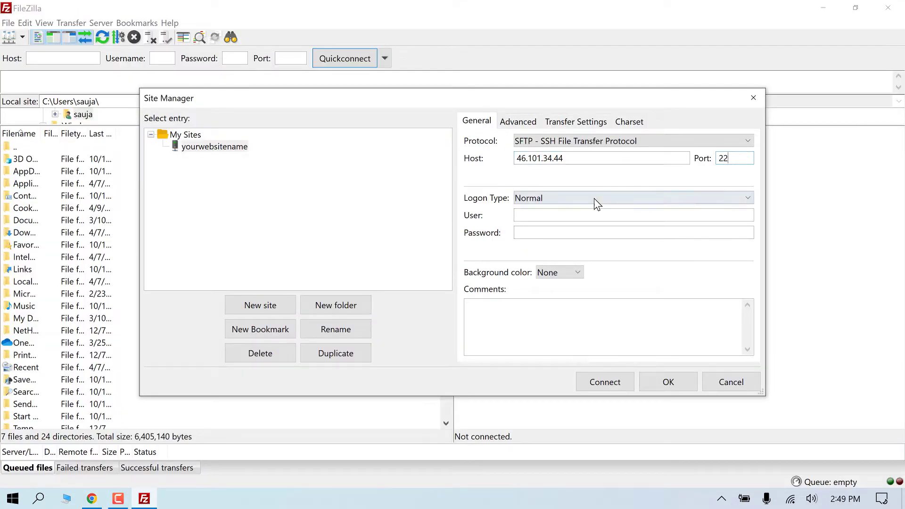
# Paste the Cloudways application username and password into the site, then connect
pyautogui.click(545, 216)
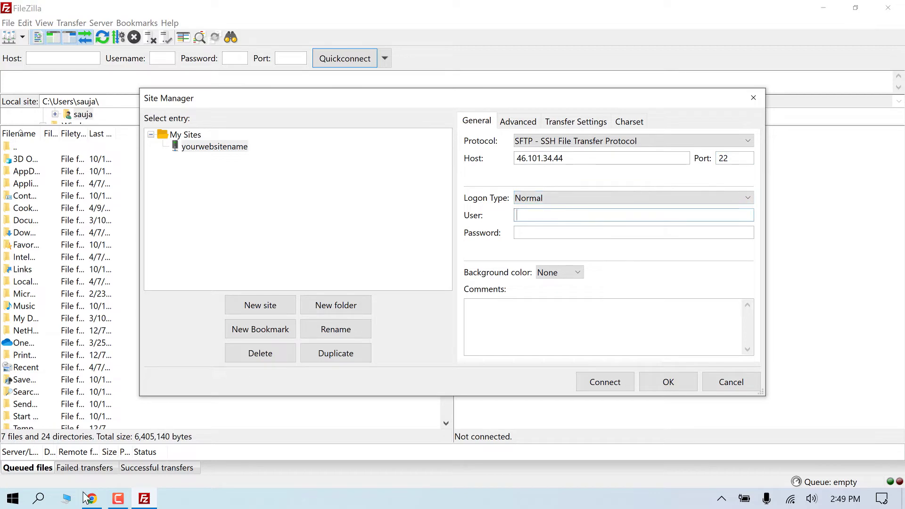
pyautogui.click(89, 498)
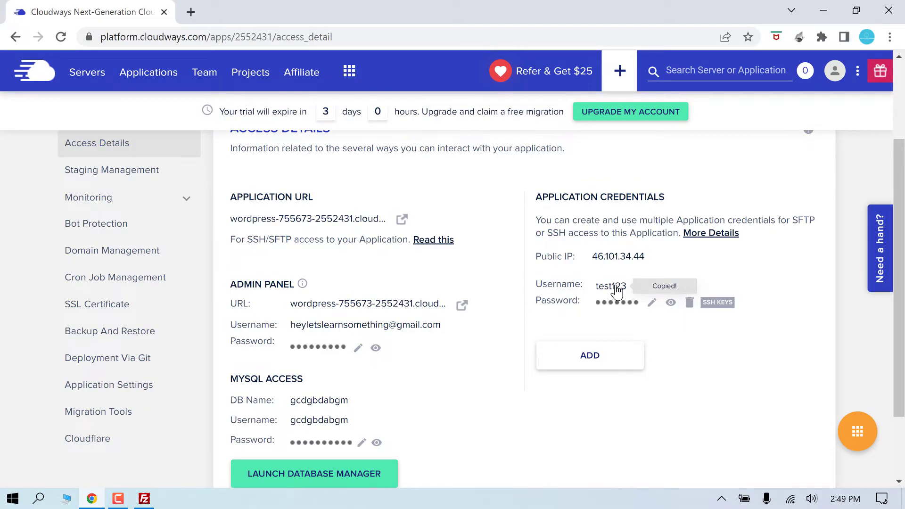
pyautogui.click(144, 499)
pyautogui.hotkey('ctrl', 'v')
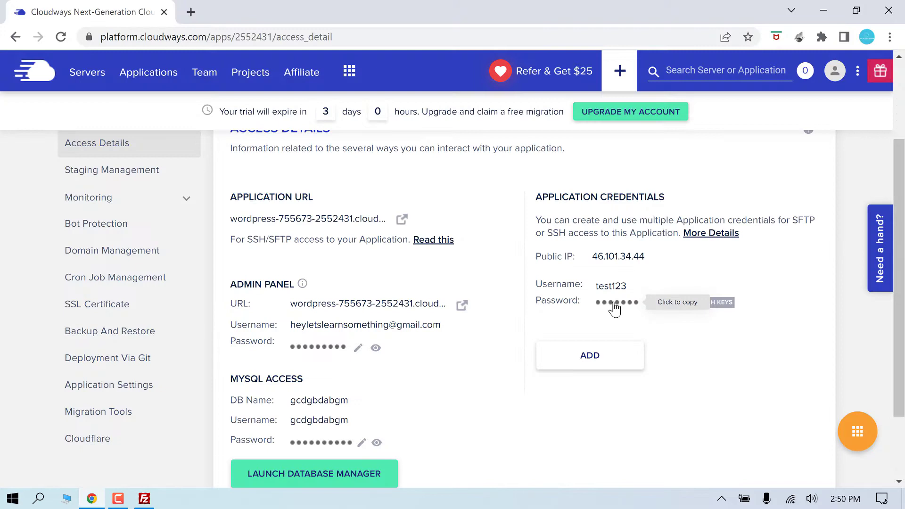
pyautogui.click(614, 306)
pyautogui.click(146, 499)
pyautogui.click(540, 234)
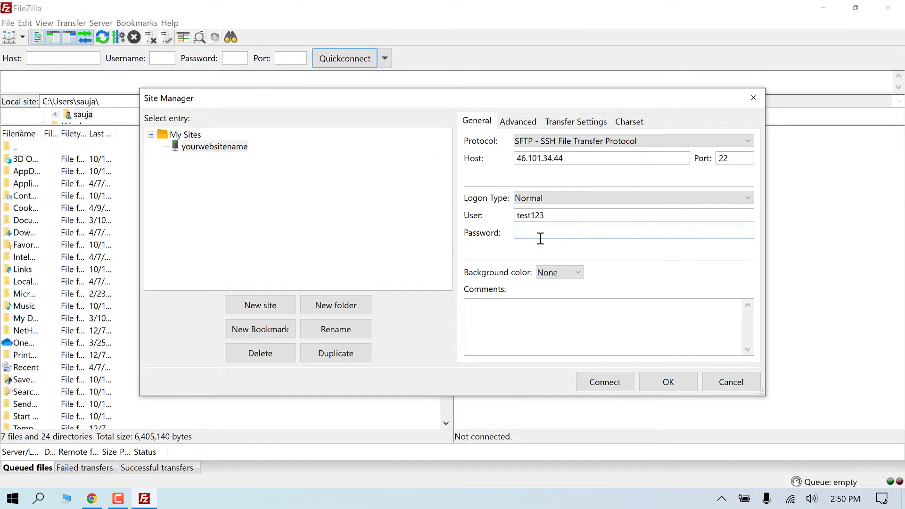
pyautogui.hotkey('ctrl', 'v')
pyautogui.click(608, 384)
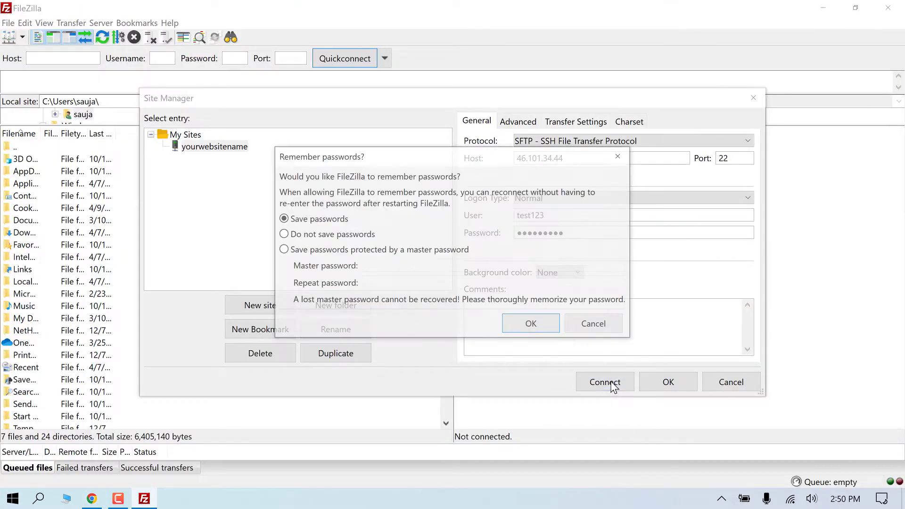
# Accept password remembering and the server host key, then widen the log and remote panes
pyautogui.click(540, 327)
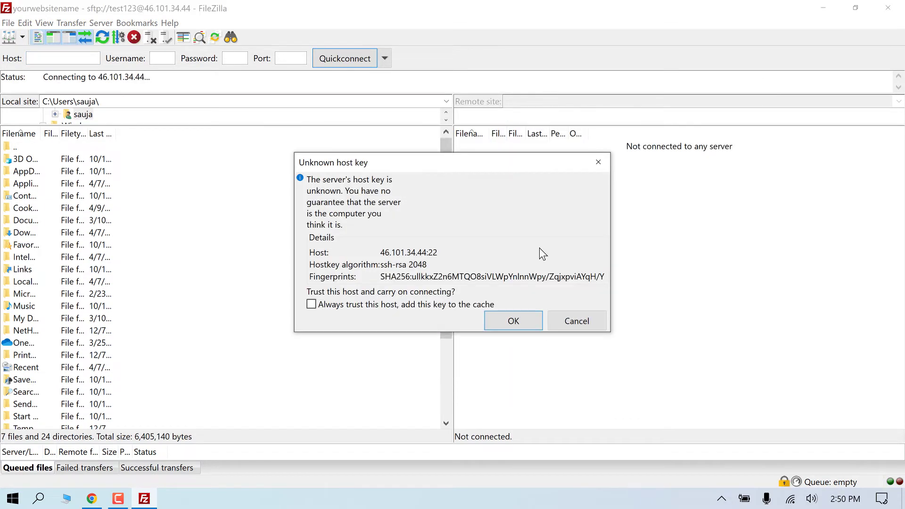
pyautogui.click(525, 324)
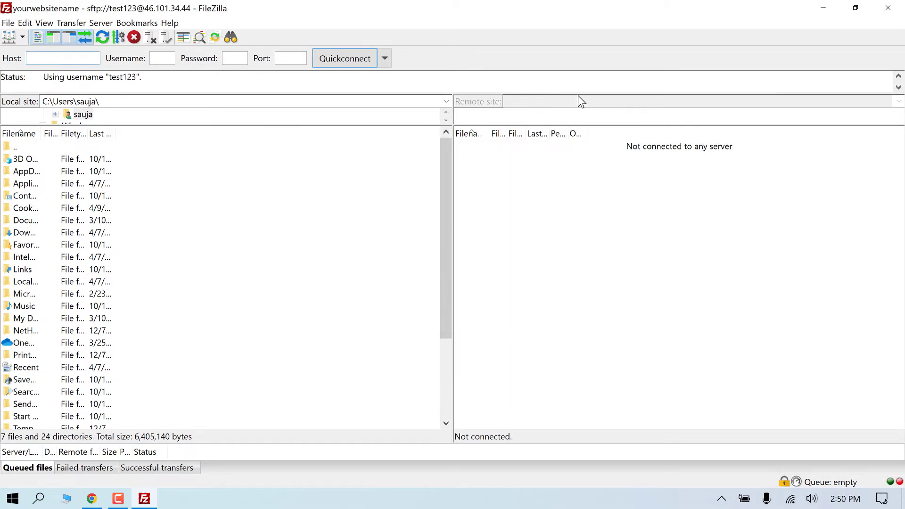
pyautogui.moveTo(580, 97); pyautogui.dragTo(580, 192)
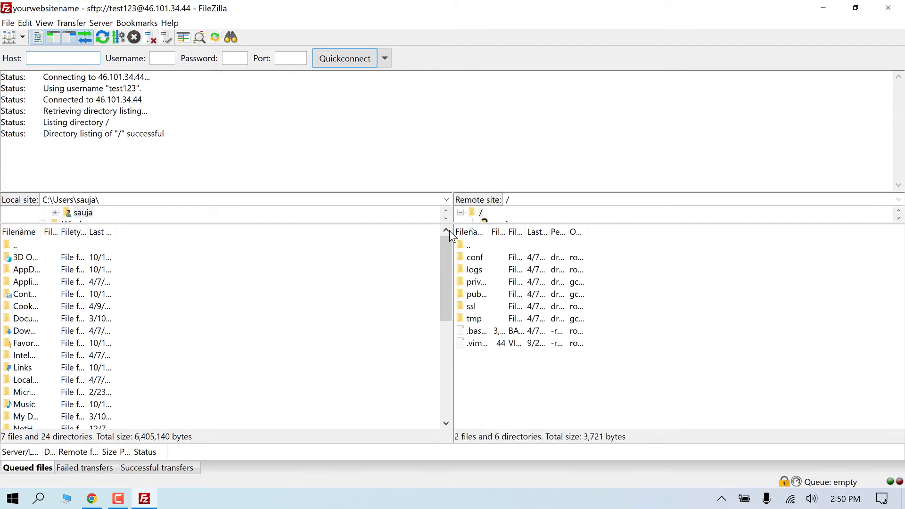
pyautogui.moveTo(453, 339); pyautogui.dragTo(301, 340)
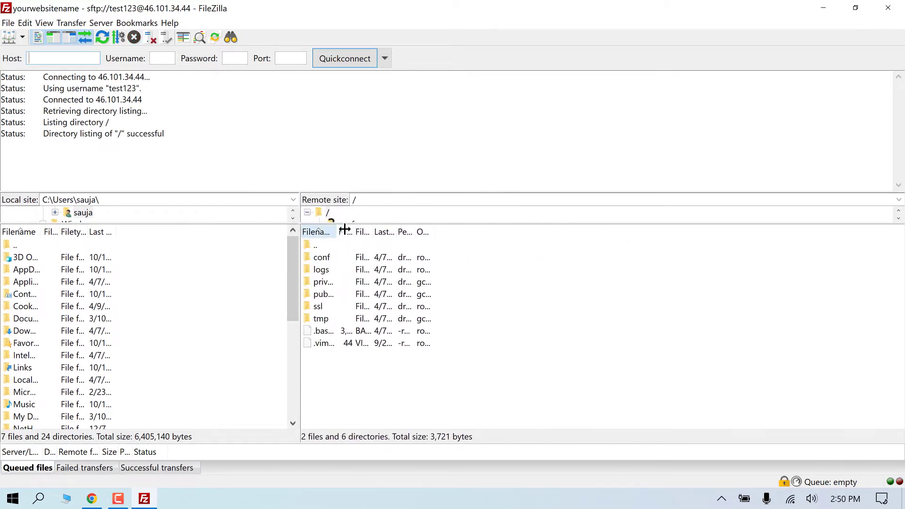
pyautogui.moveTo(344, 230); pyautogui.dragTo(383, 229)
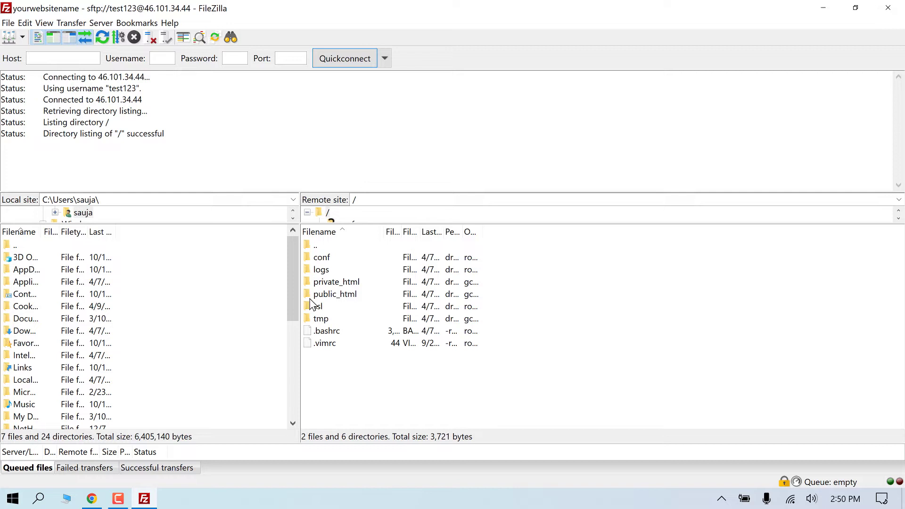
# Browse the remote side into public_html/wp-content/themes to find the enfold folder
pyautogui.doubleClick(330, 297)
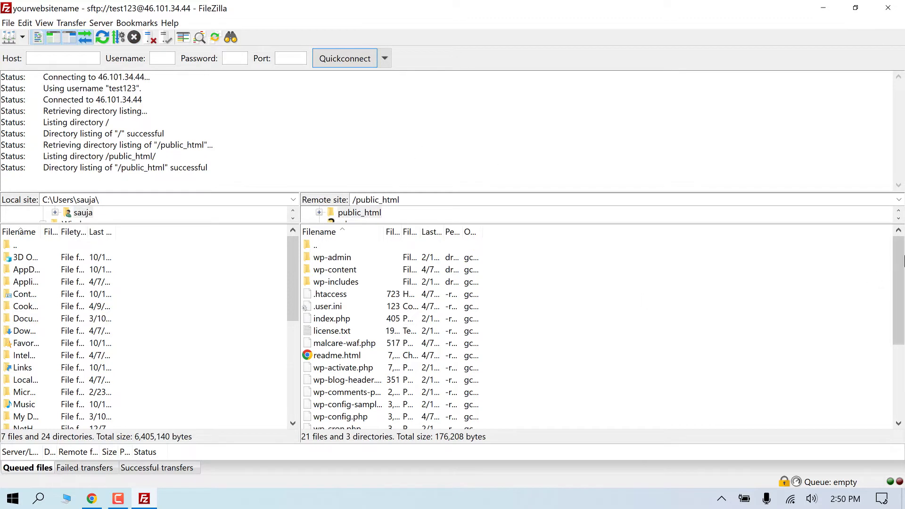
pyautogui.moveTo(899, 262); pyautogui.dragTo(381, 326)
pyautogui.doubleClick(318, 270)
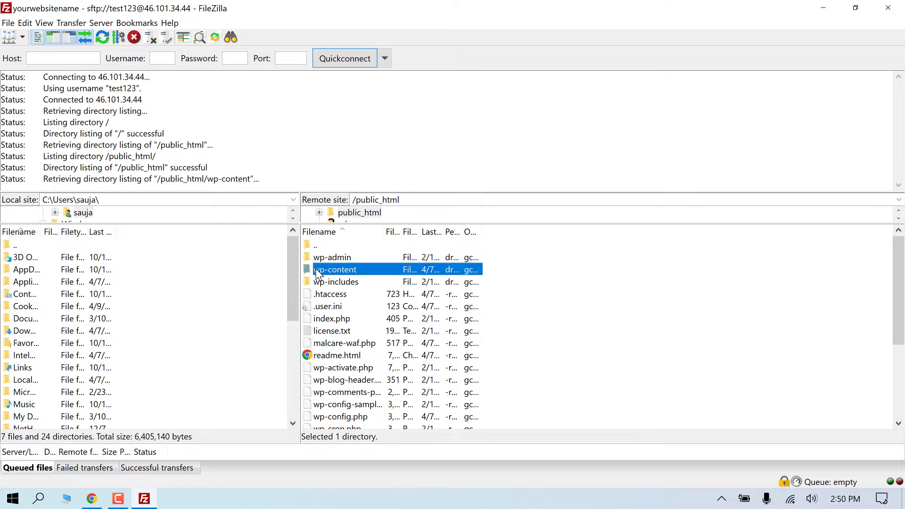
pyautogui.doubleClick(318, 271)
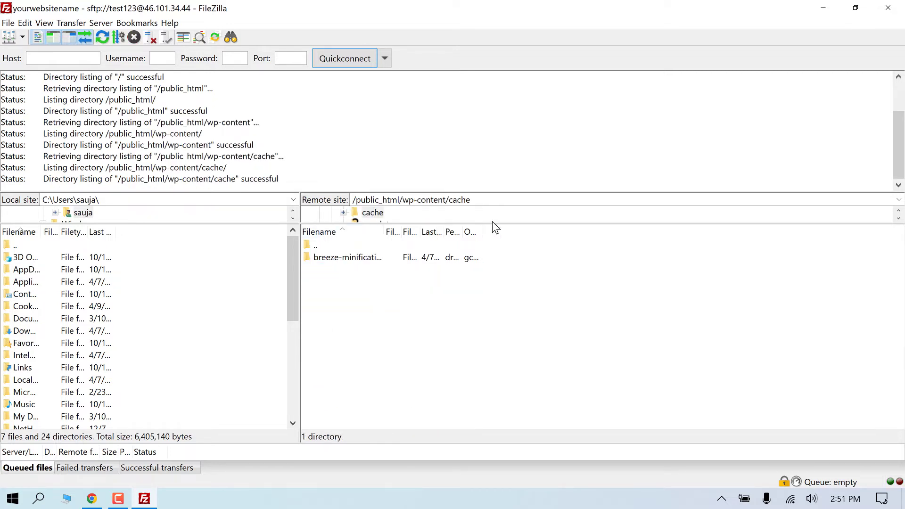
pyautogui.moveTo(492, 223); pyautogui.dragTo(491, 304)
pyautogui.doubleClick(315, 325)
pyautogui.doubleClick(332, 398)
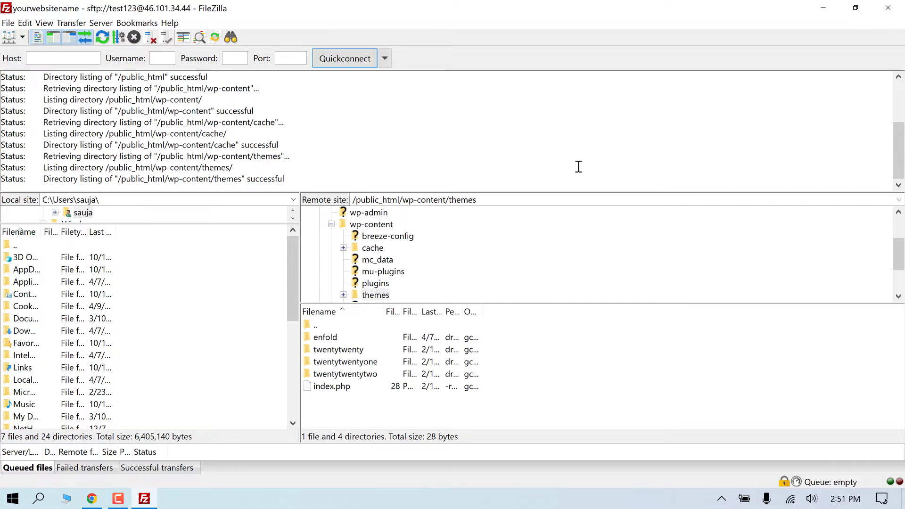
# Close FileZilla, view the Creative Studio site from the application URL, then return to Cloudways
pyautogui.click(887, 8)
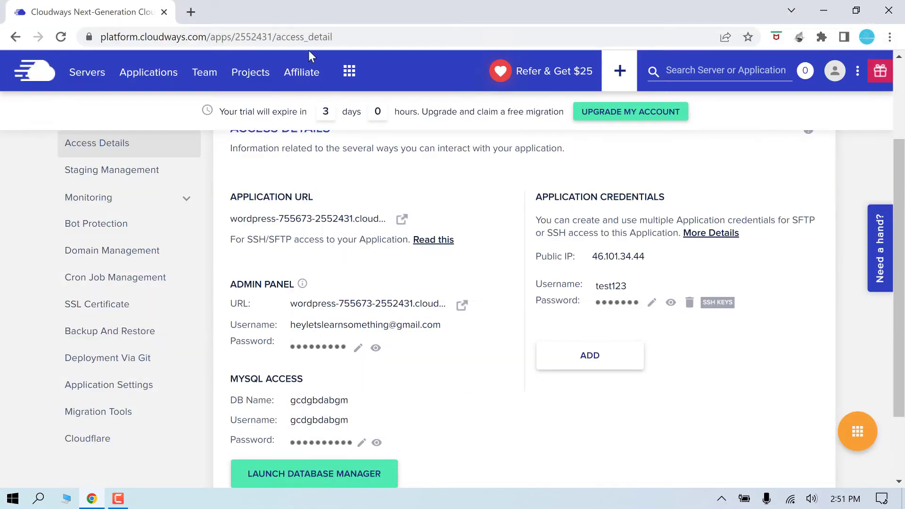
pyautogui.click(401, 219)
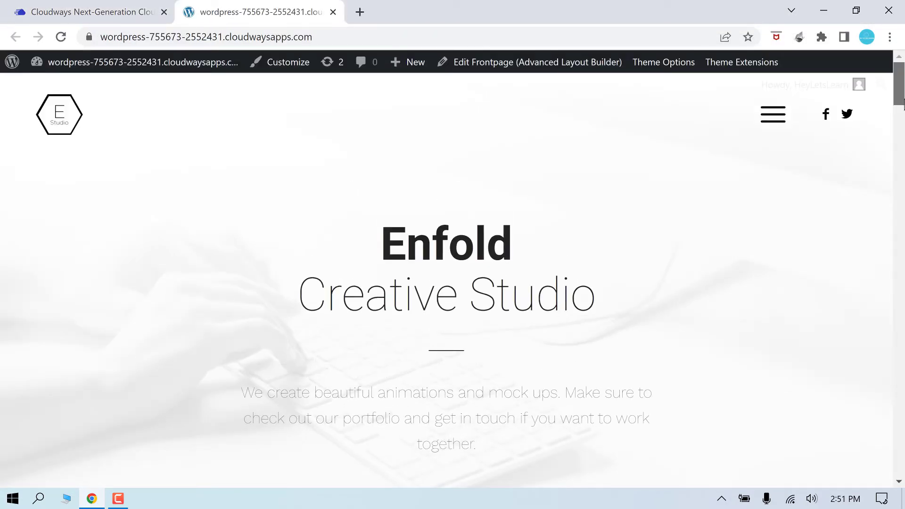
pyautogui.scroll(-8, 335, 132)
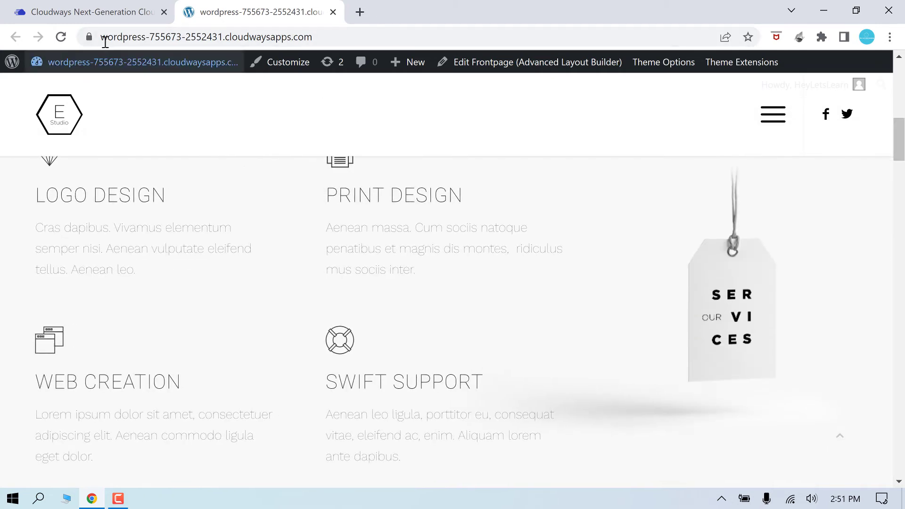
pyautogui.click(330, 38)
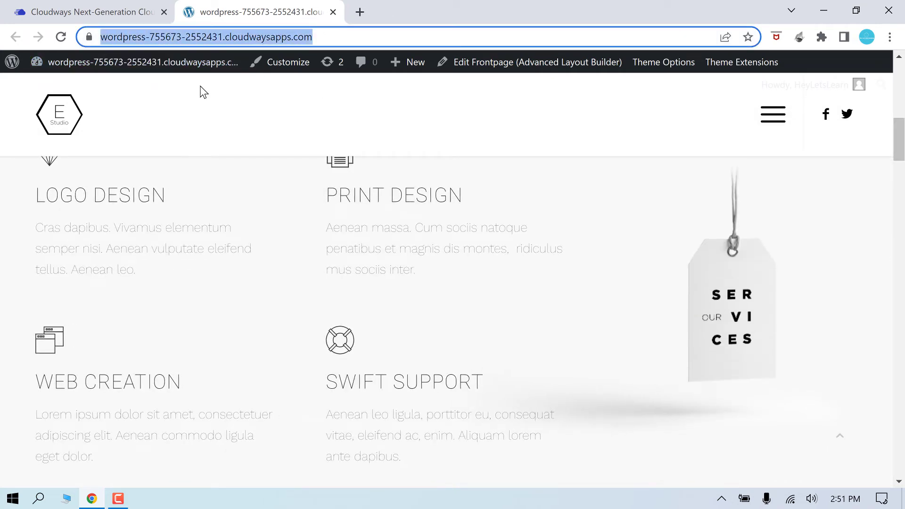
pyautogui.hotkey('ctrl', 'shift', 'Tab')
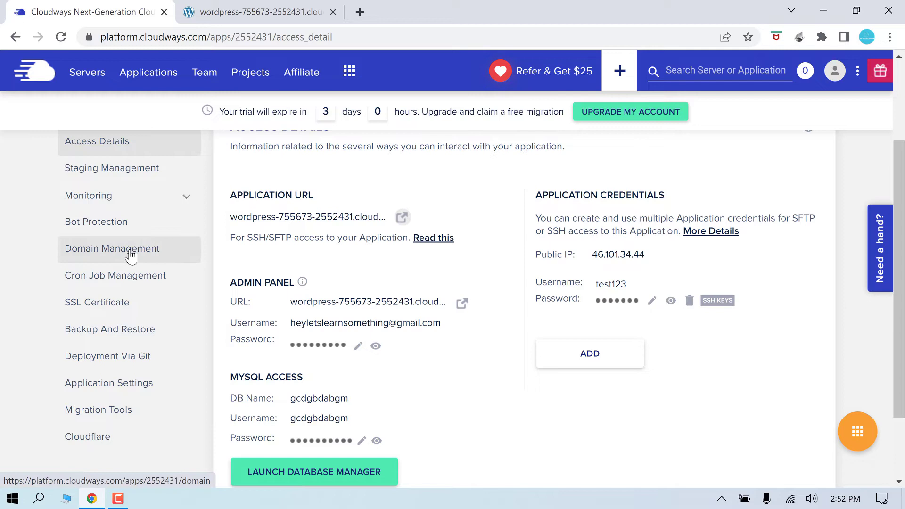
# Enter whyilovektm.com as Primary Domain under Domain Management and save the changes
pyautogui.click(125, 250)
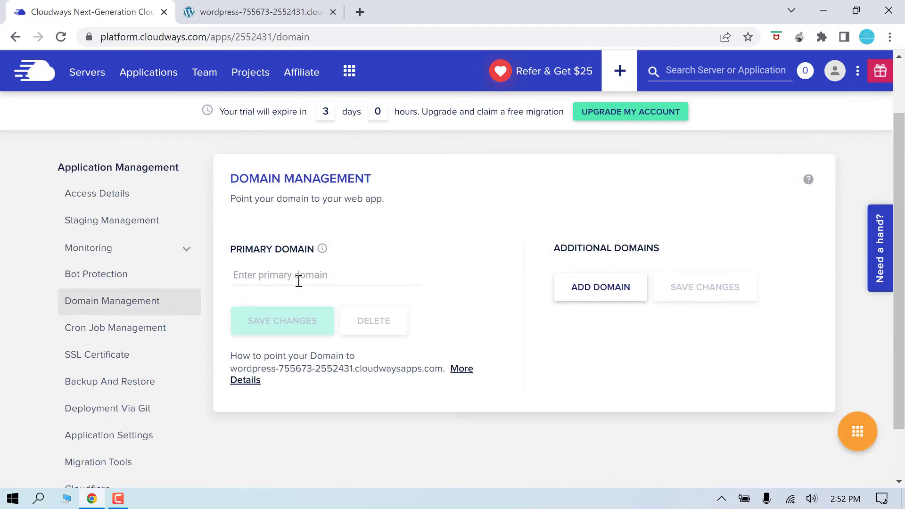
pyautogui.click(286, 275)
pyautogui.write('whyilovektm.com')
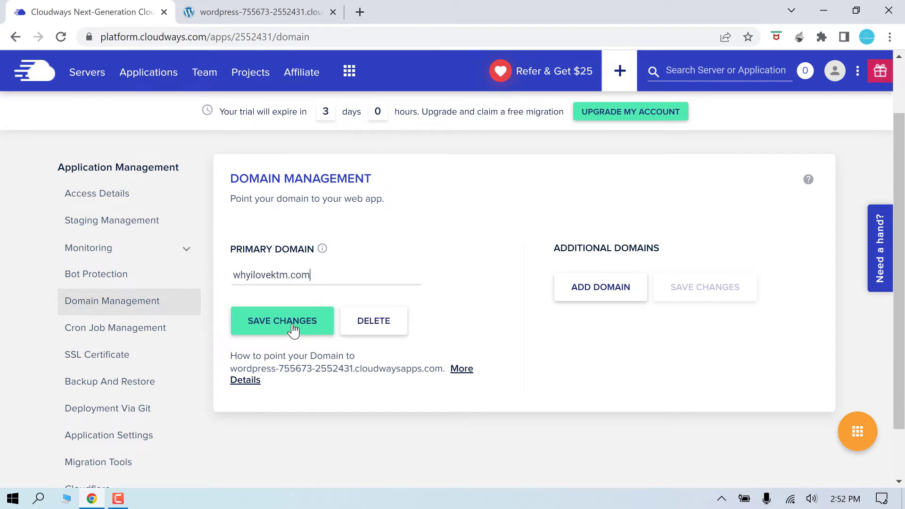
pyautogui.click(293, 330)
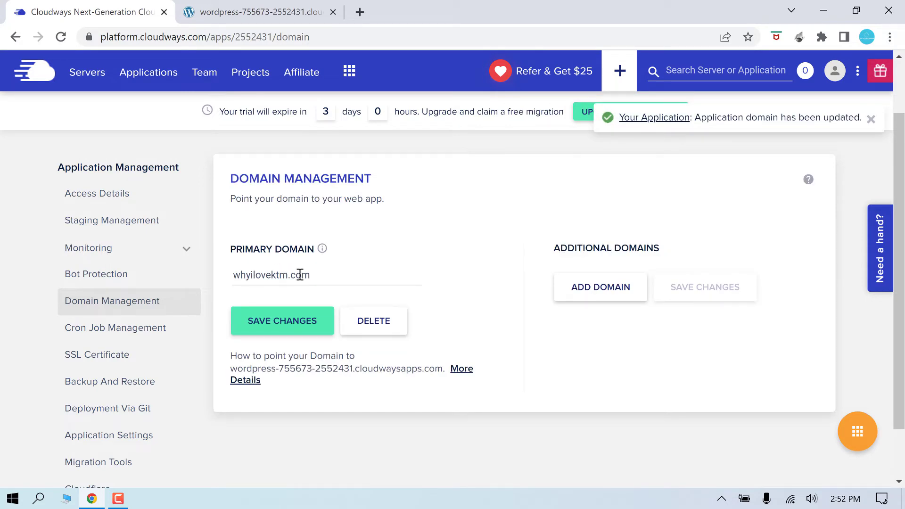
# Review the application's Access Details in Cloudways and open a new browser tab
pyautogui.click(123, 198)
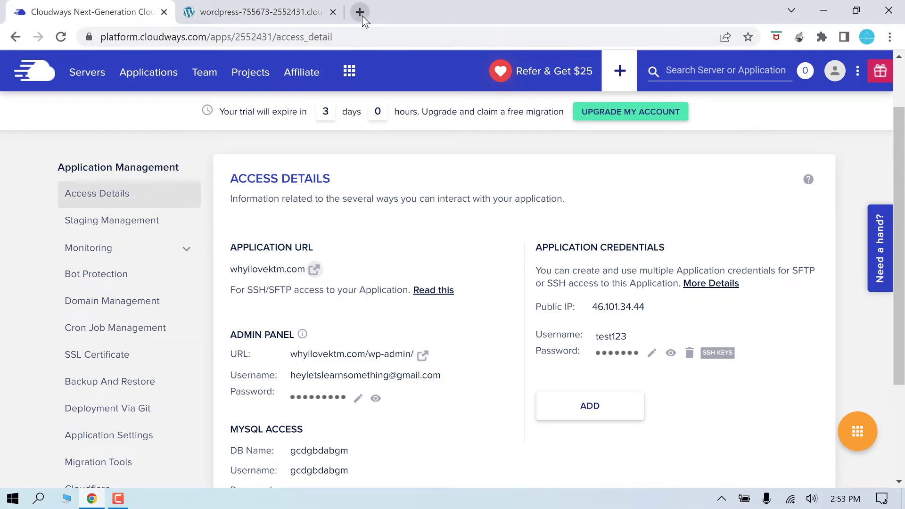
pyautogui.click(360, 12)
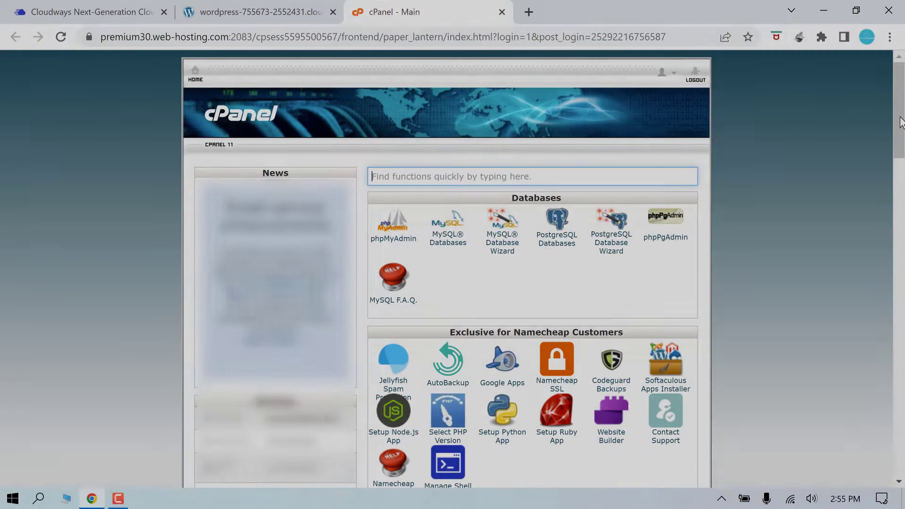
# Open cPanel's Zone Editor and manage the DNS records for whyilovektm.com
pyautogui.scroll(-7, 718, 206)
pyautogui.scroll(-1, 643, 356)
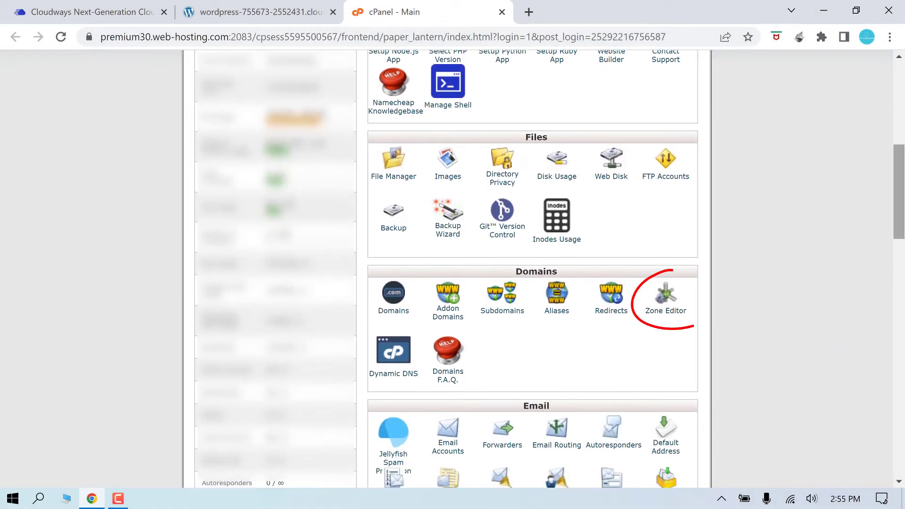
pyautogui.click(665, 311)
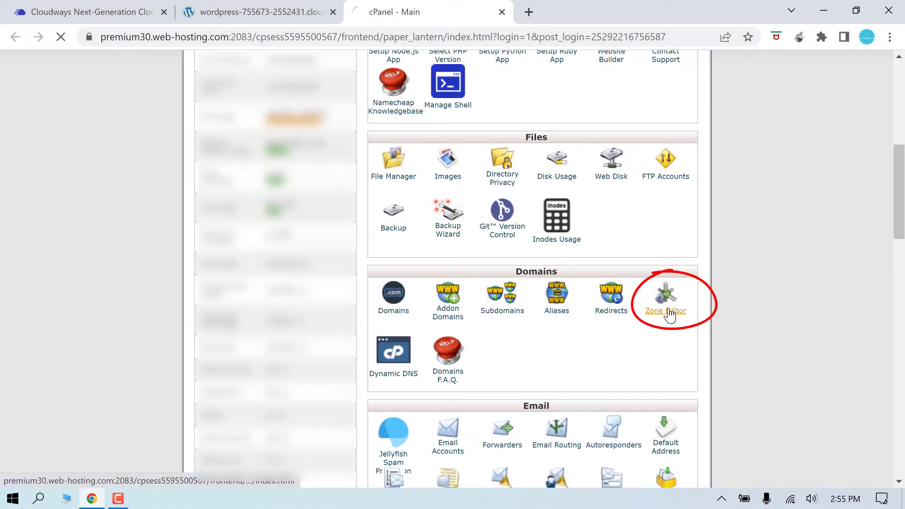
pyautogui.scroll(-1, 670, 315)
pyautogui.scroll(-15, 344, 330)
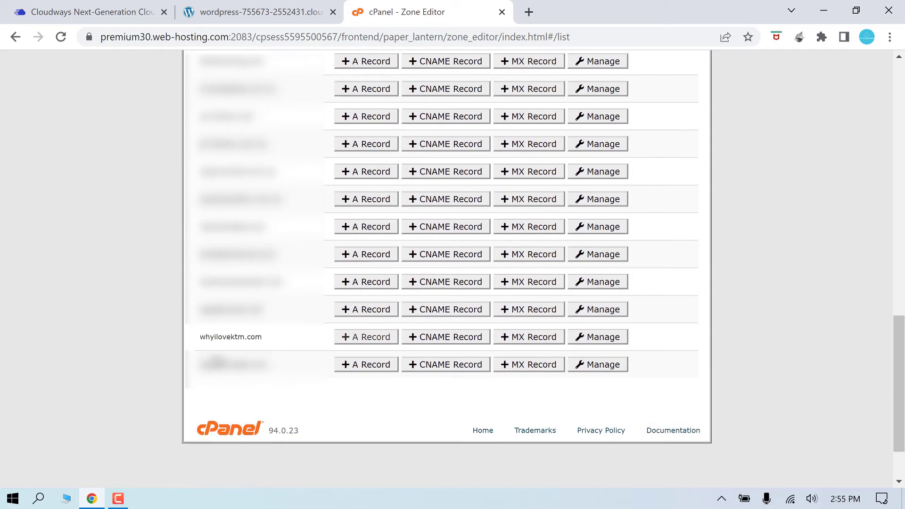
pyautogui.moveTo(244, 336); pyautogui.dragTo(223, 339)
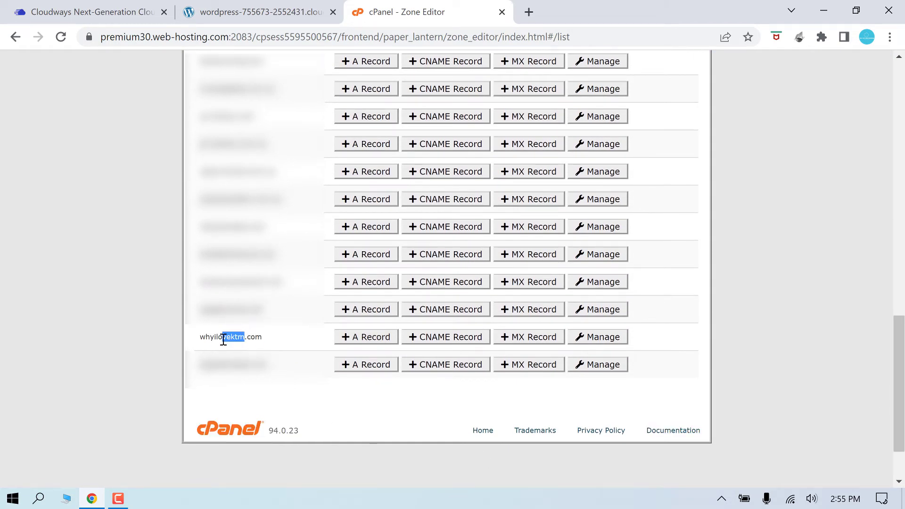
pyautogui.click(600, 338)
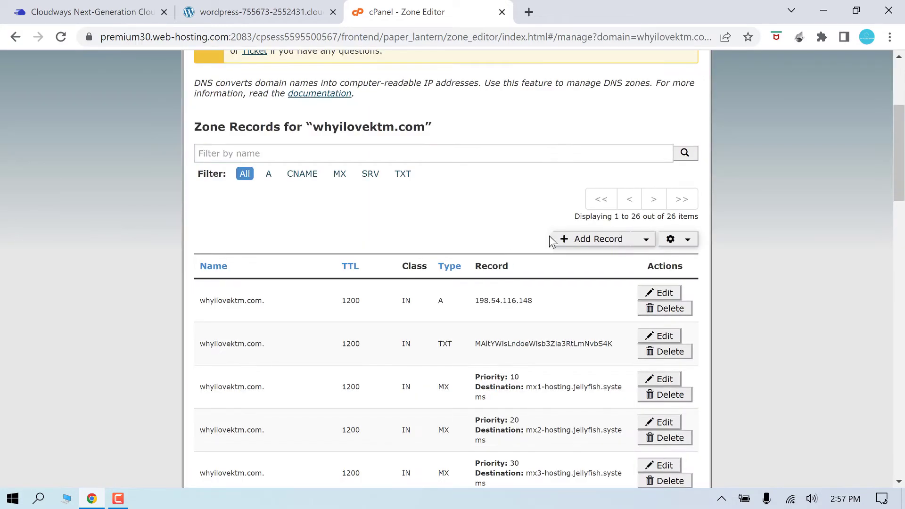
# Start a new DNS record named whyilovektm.com
pyautogui.click(580, 240)
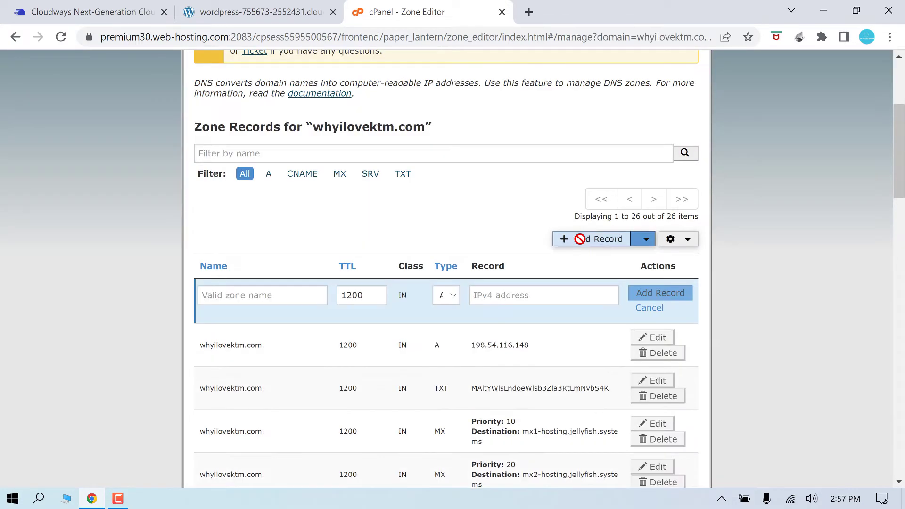
pyautogui.click(238, 295)
pyautogui.write('@')
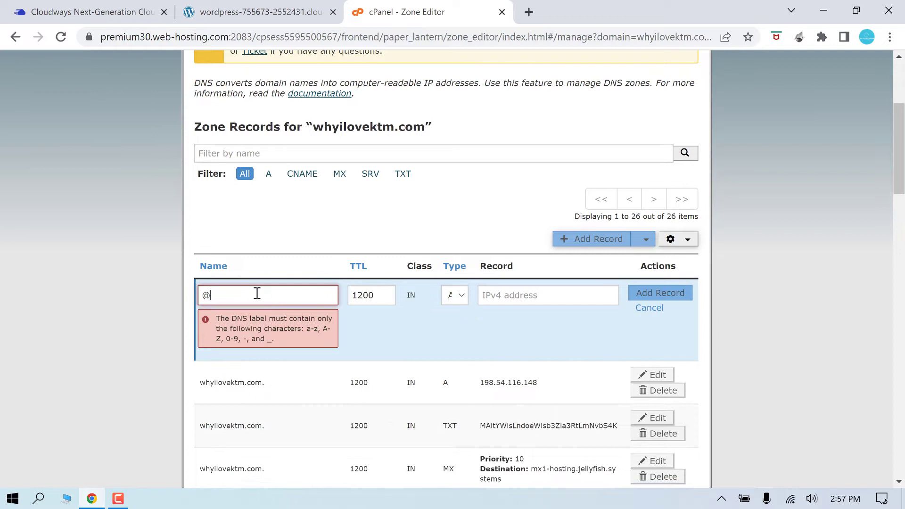
pyautogui.moveTo(258, 293); pyautogui.dragTo(172, 289)
pyautogui.press('BackSpace')
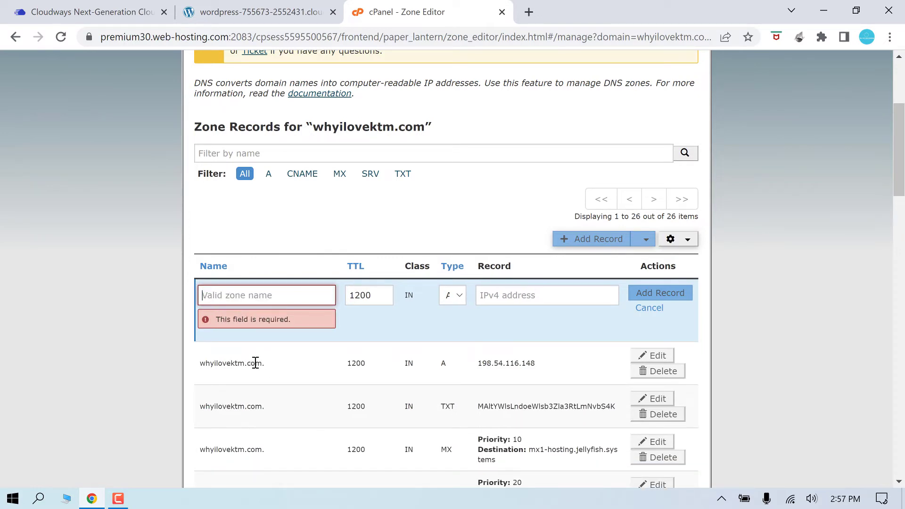
pyautogui.moveTo(255, 362); pyautogui.dragTo(264, 355)
pyautogui.moveTo(199, 364); pyautogui.dragTo(245, 295)
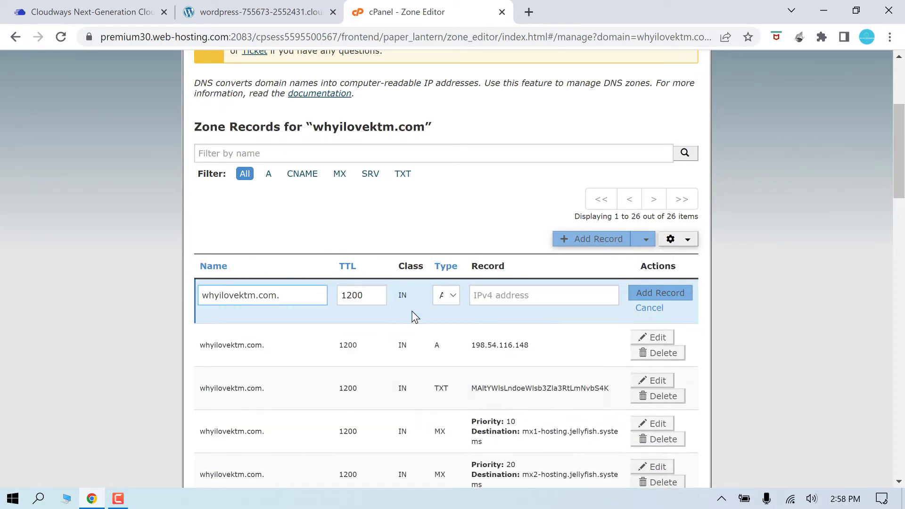
# Point the new A record at the Cloudways public IP 46.101.34.44 and add it
pyautogui.click(514, 295)
pyautogui.click(59, 8)
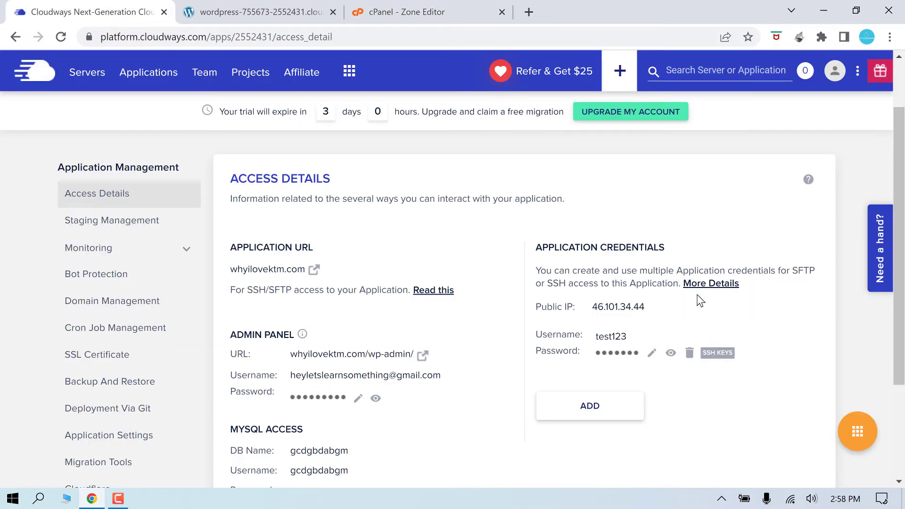
pyautogui.click(616, 307)
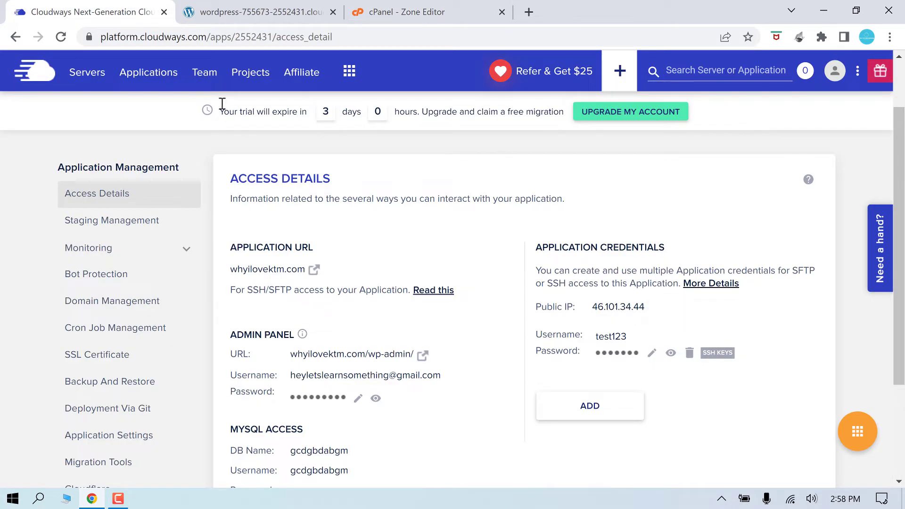
pyautogui.click(428, 9)
pyautogui.write('46.101.34.44')
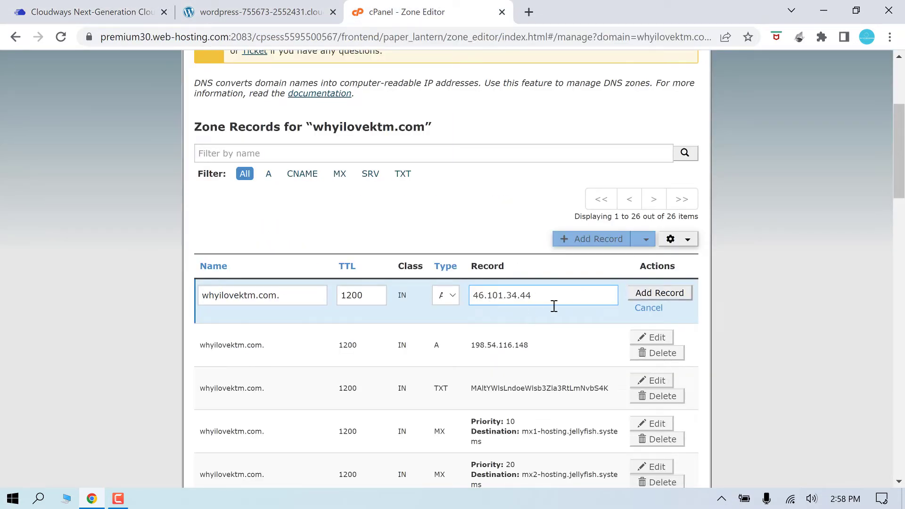
pyautogui.click(653, 296)
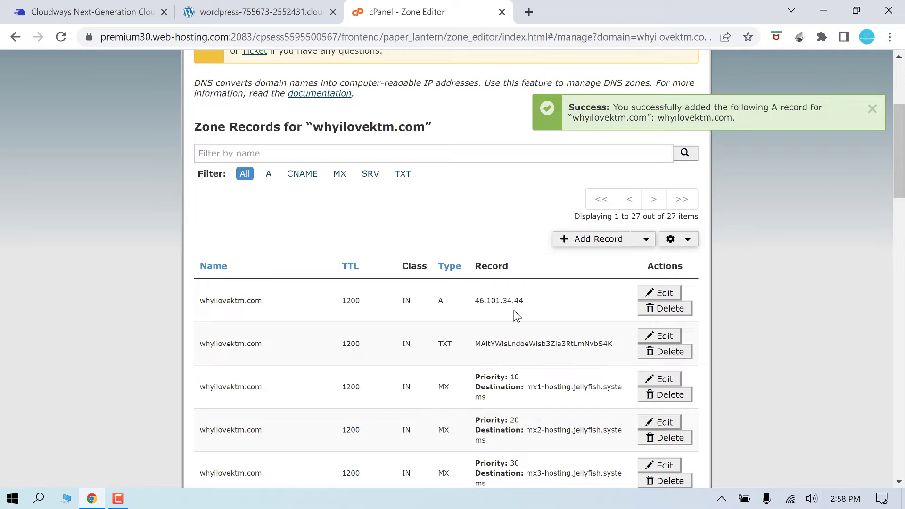
pyautogui.click(872, 109)
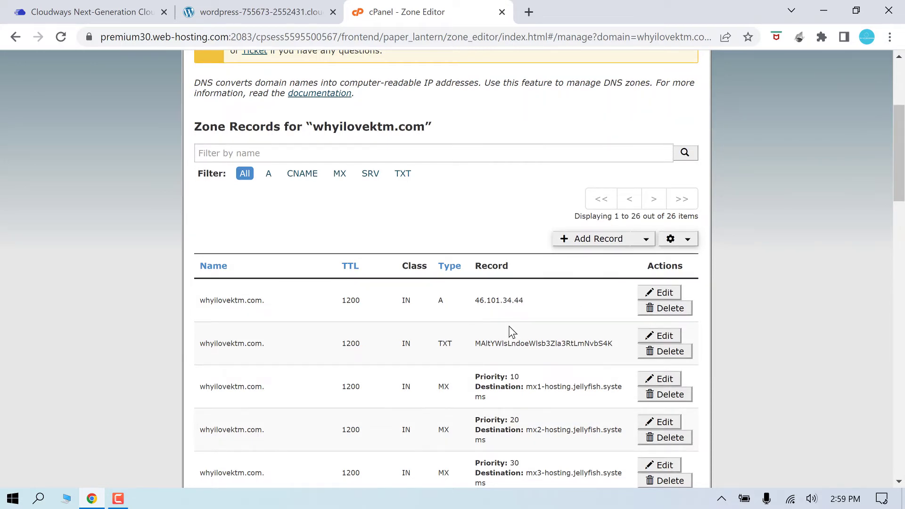
# Proceed past the certificate warning to load whyilovektm.com, then close the Ultrasurf tab
pyautogui.click(81, 12)
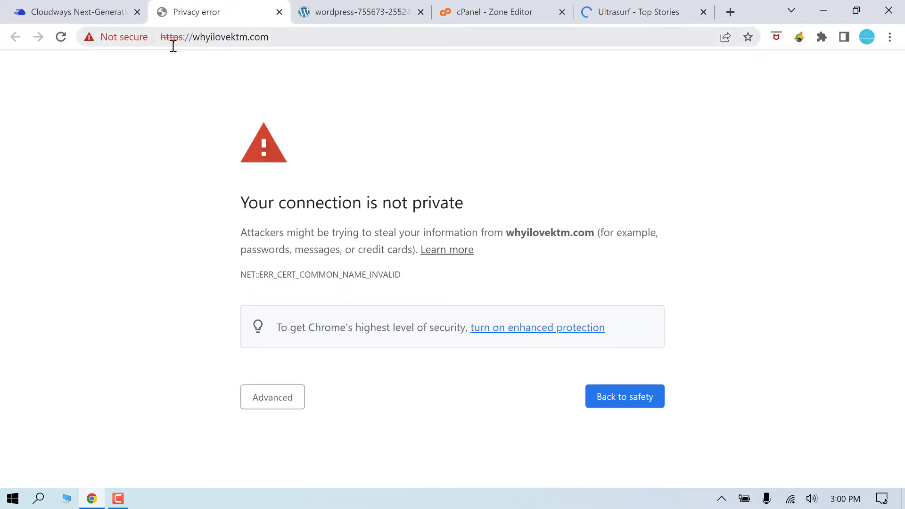
pyautogui.click(268, 406)
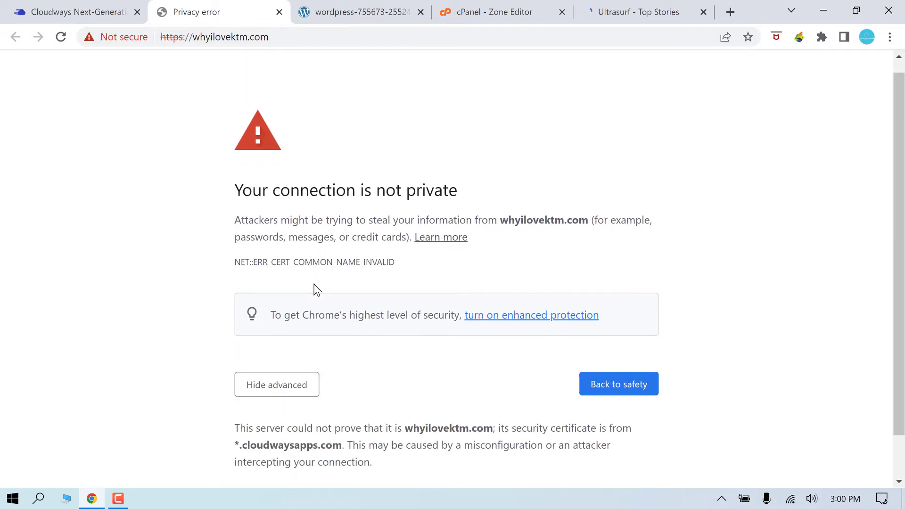
pyautogui.scroll(-2, 317, 290)
pyautogui.click(320, 446)
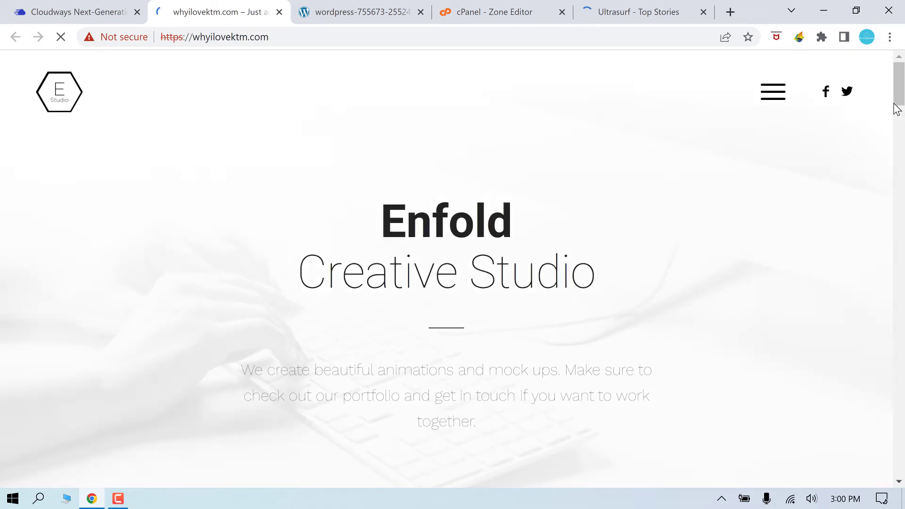
pyautogui.moveTo(897, 110); pyautogui.dragTo(898, 84)
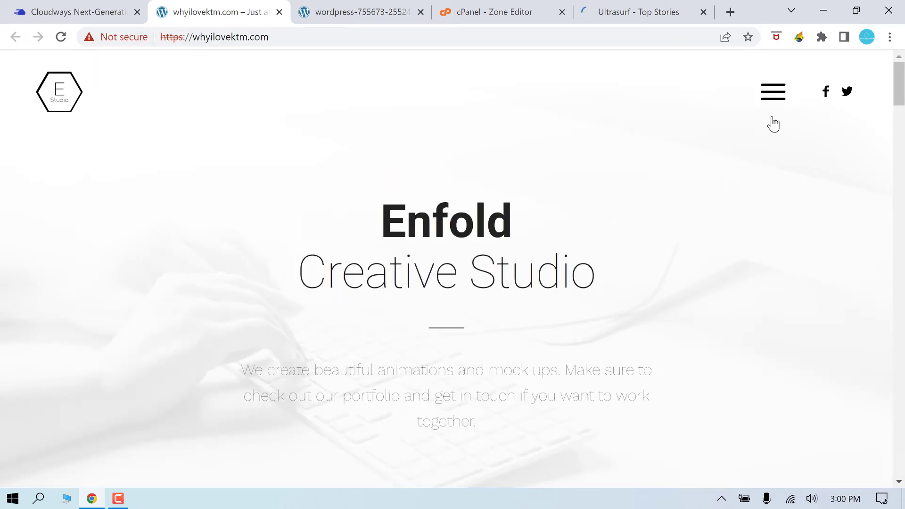
pyautogui.click(703, 12)
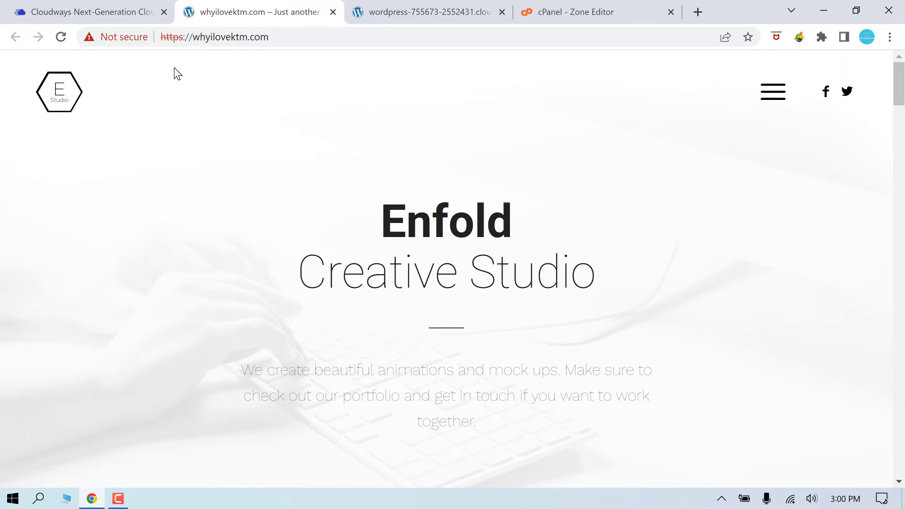
pyautogui.click(98, 14)
pyautogui.scroll(-2, 358, 264)
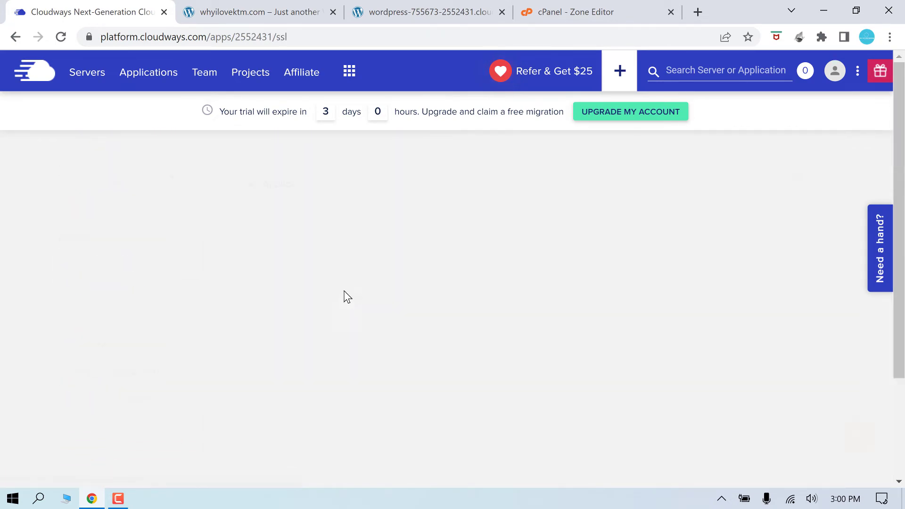
pyautogui.scroll(-3, 353, 218)
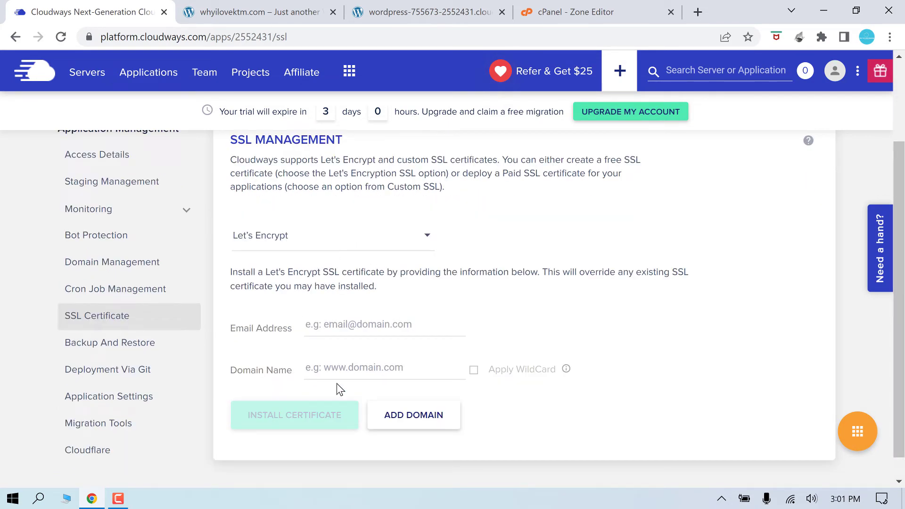
pyautogui.click(282, 10)
pyautogui.click(228, 33)
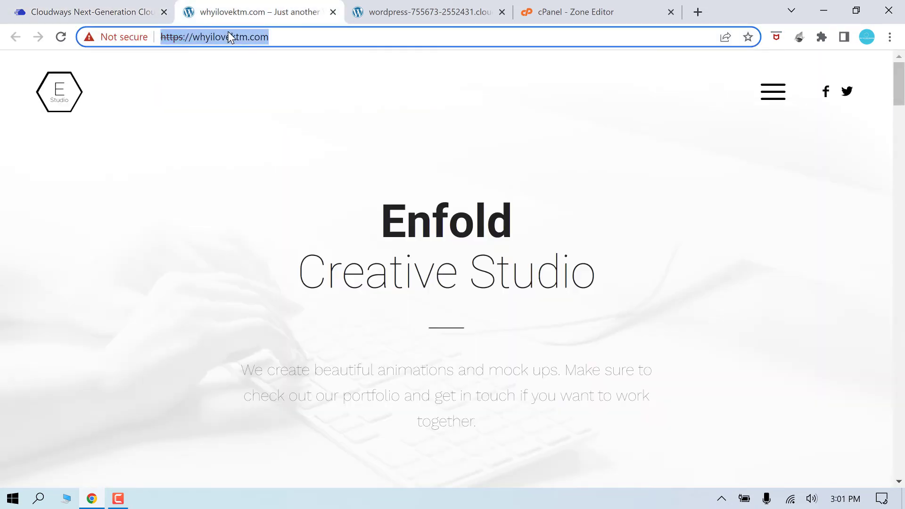
pyautogui.hotkey('ctrl', 'c')
pyautogui.click(105, 11)
pyautogui.click(354, 365)
pyautogui.hotkey('ctrl', 'v')
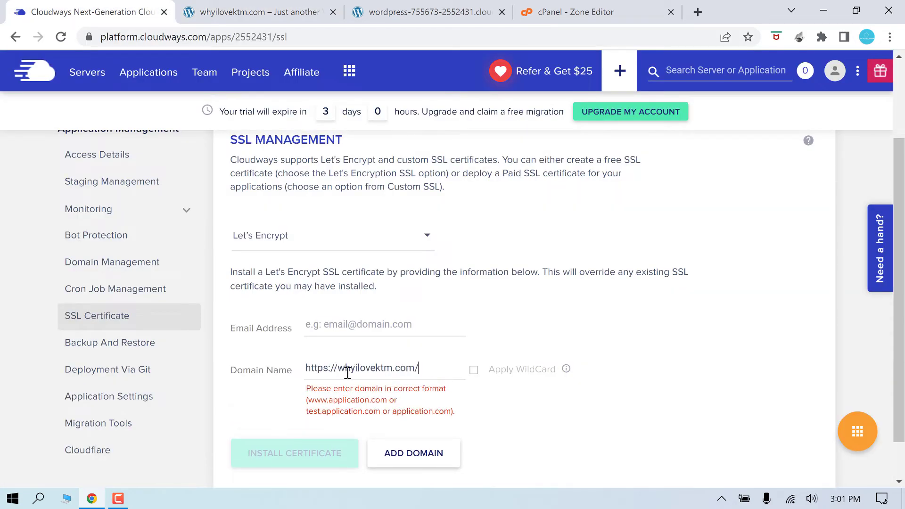
pyautogui.click(337, 368)
pyautogui.write('www.')
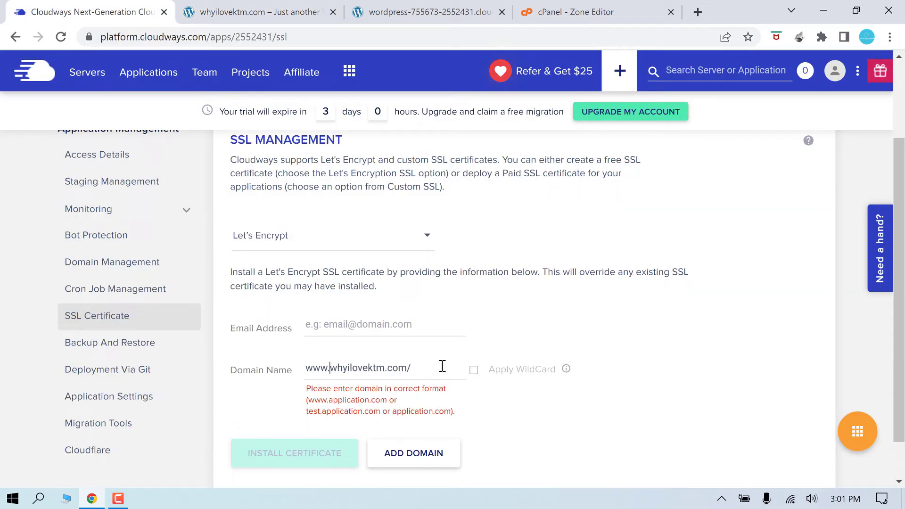
pyautogui.press('BackSpace')
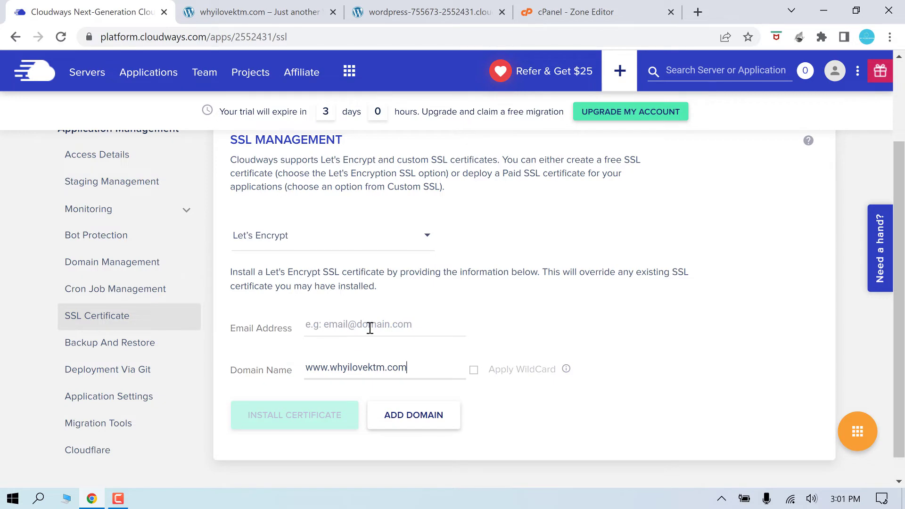
# Fill in the contact e-mail and install the Let's Encrypt certificate
pyautogui.click(370, 329)
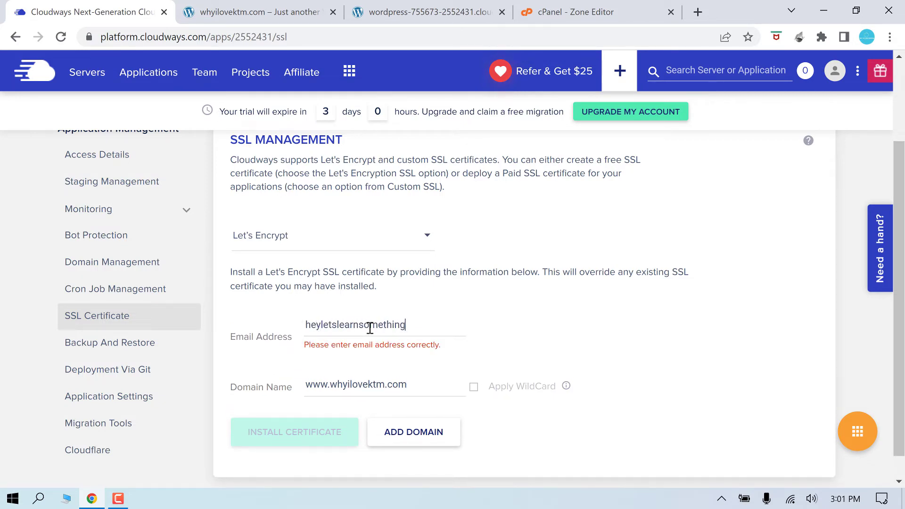
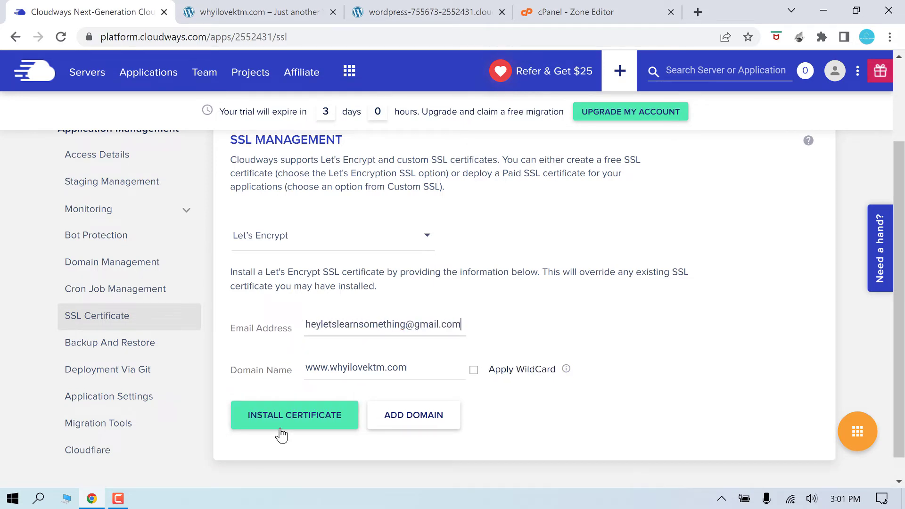
pyautogui.click(300, 424)
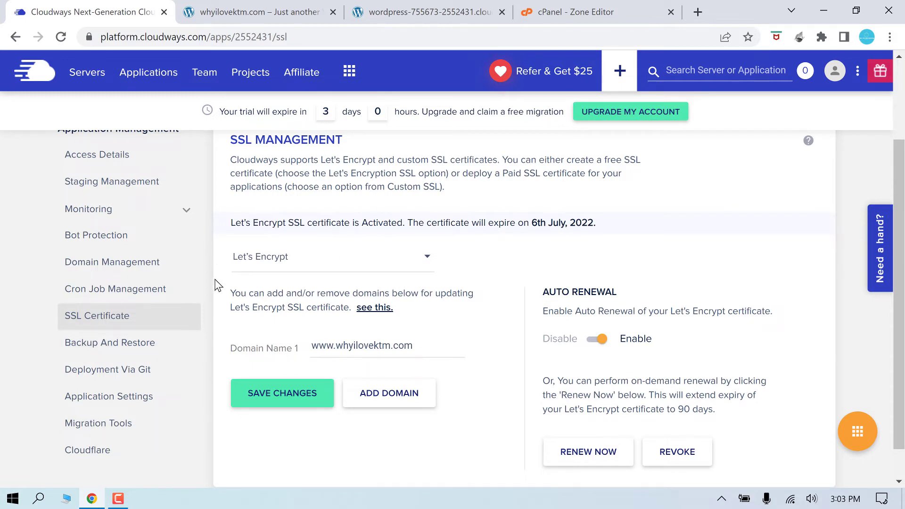
pyautogui.doubleClick(587, 295)
pyautogui.click(483, 318)
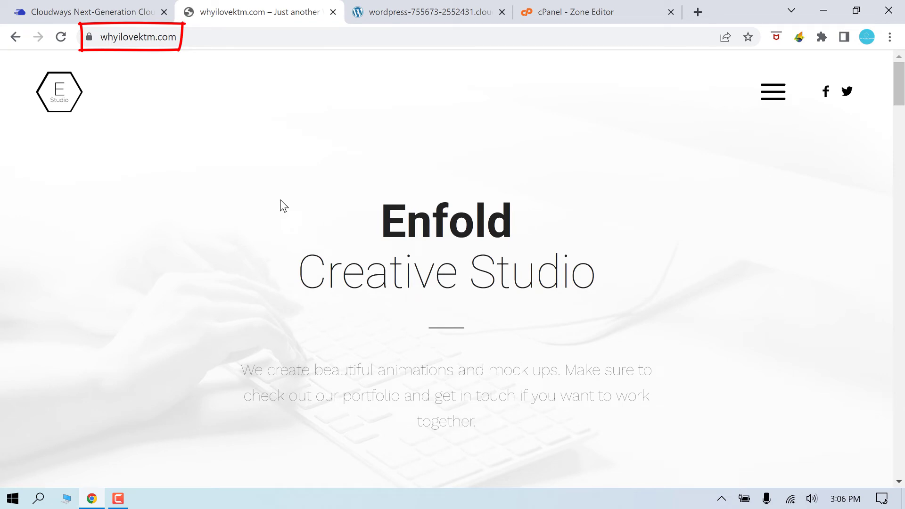
# Return to the Cloudways dashboard and go to the application's Backup and Restore page
pyautogui.click(135, 9)
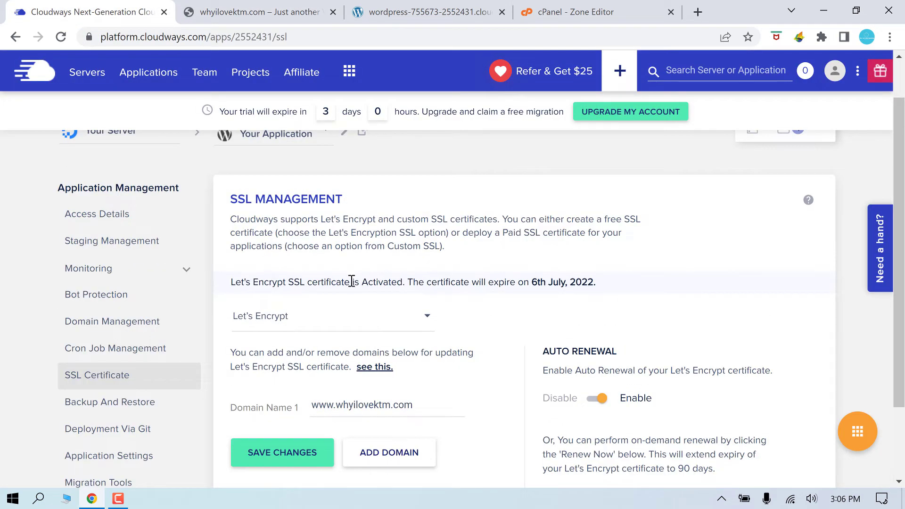
pyautogui.click(123, 402)
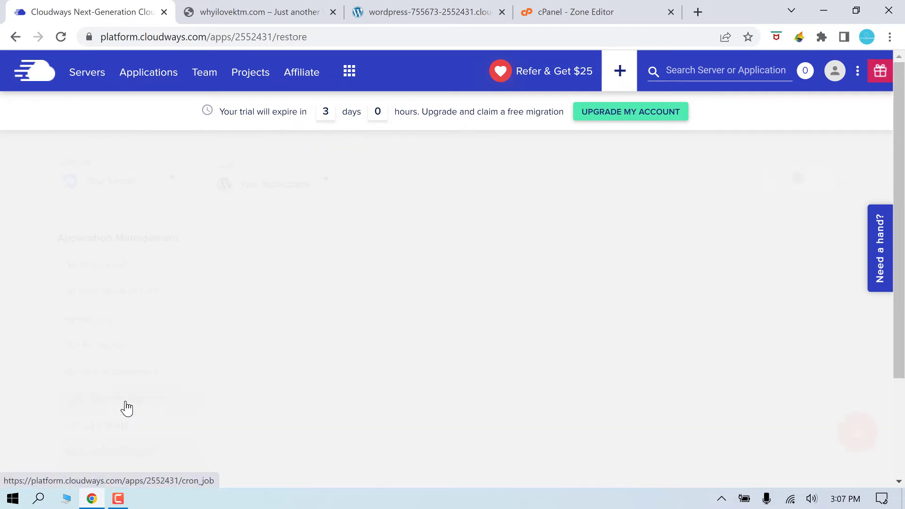
pyautogui.scroll(-1, 432, 283)
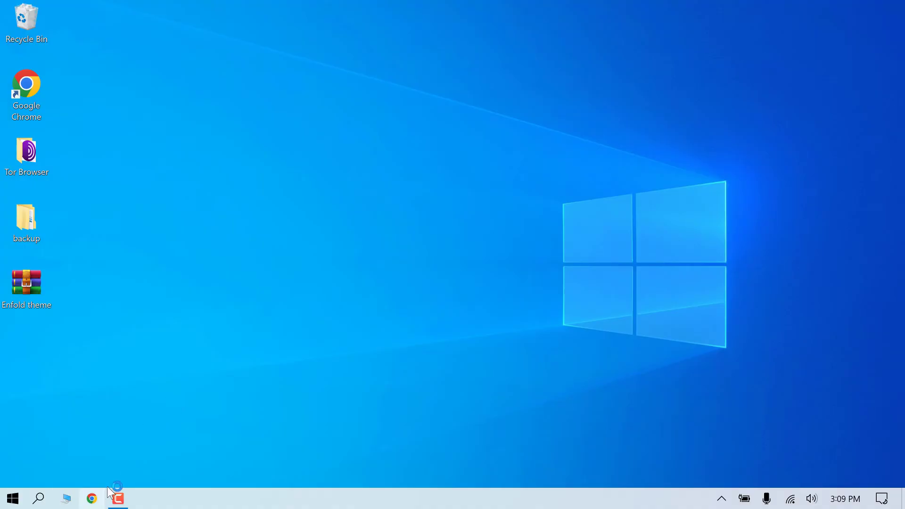
# Open dogsforme.com/wp-admin in Chrome and log in with the WordPress admin credentials
pyautogui.click(91, 498)
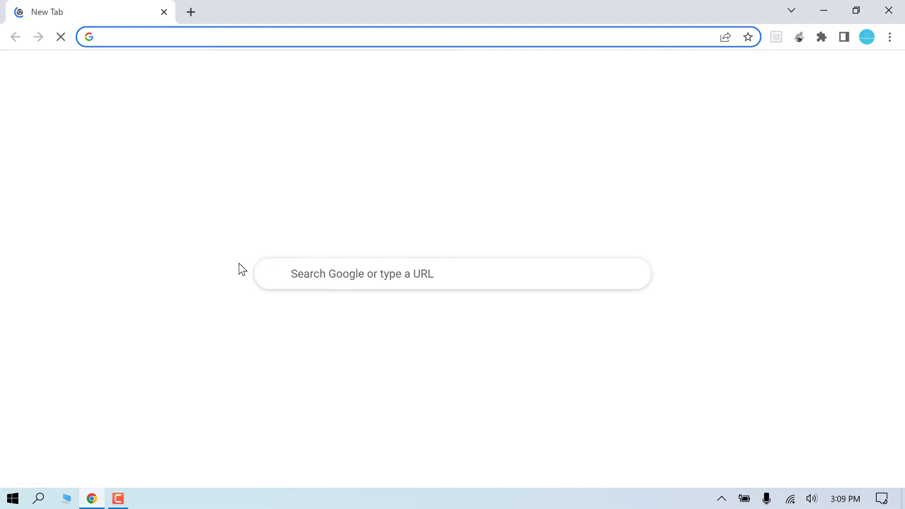
pyautogui.write('dogsforme.com')
pyautogui.press('Return')
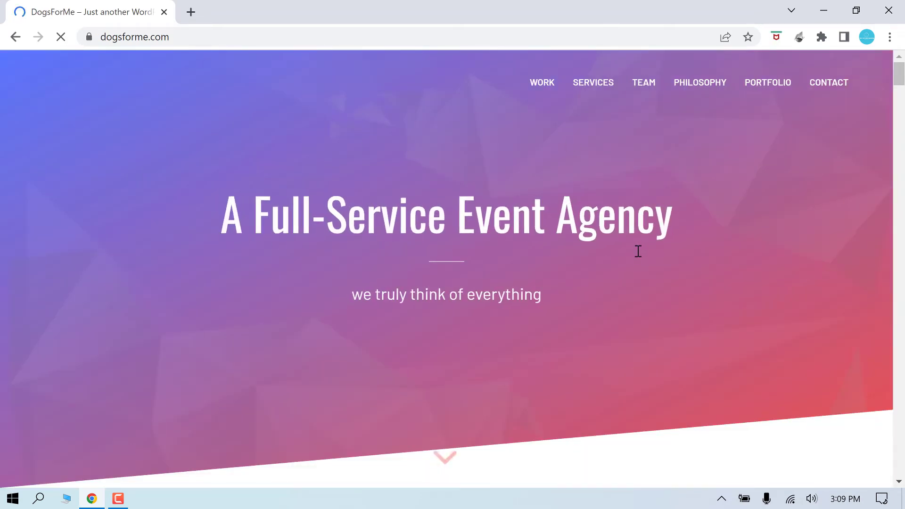
pyautogui.click(229, 35)
pyautogui.write('/wp-admin')
pyautogui.press('Return')
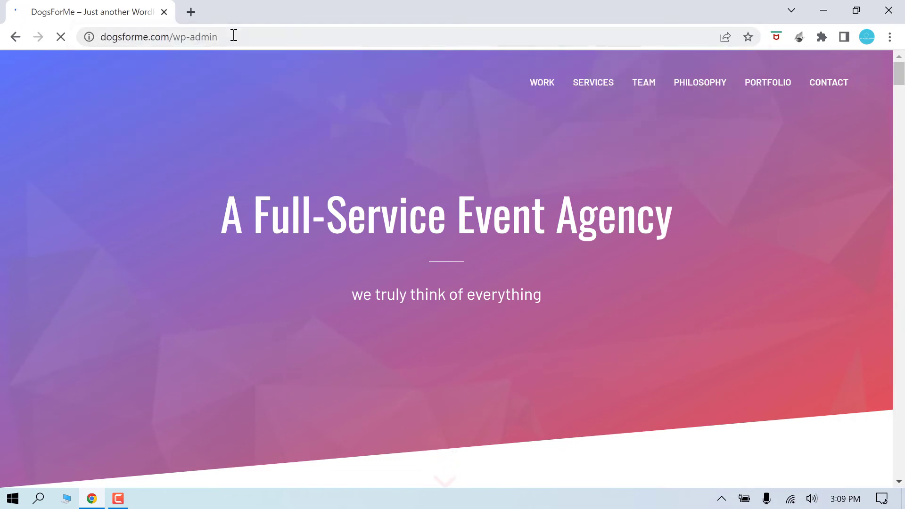
pyautogui.write('saujan')
pyautogui.press('Tab')
pyautogui.write('••••••••••••••')
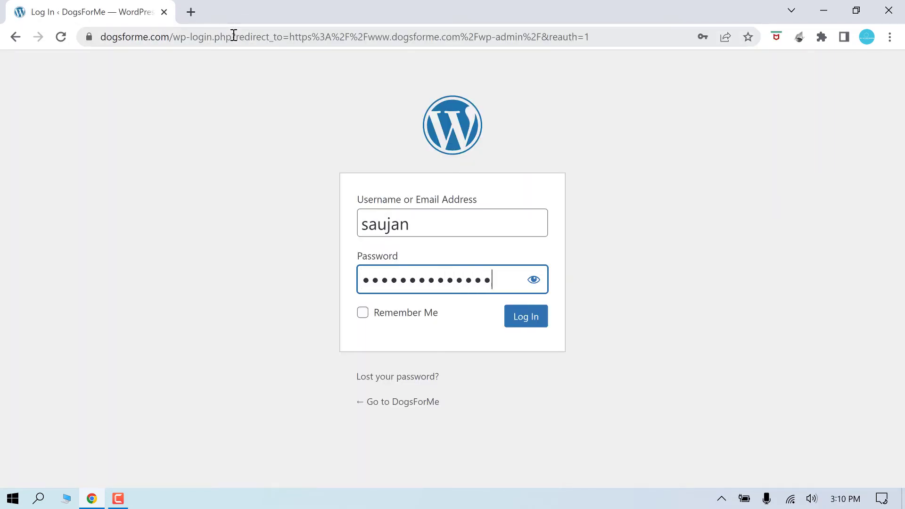
pyautogui.press('Return')
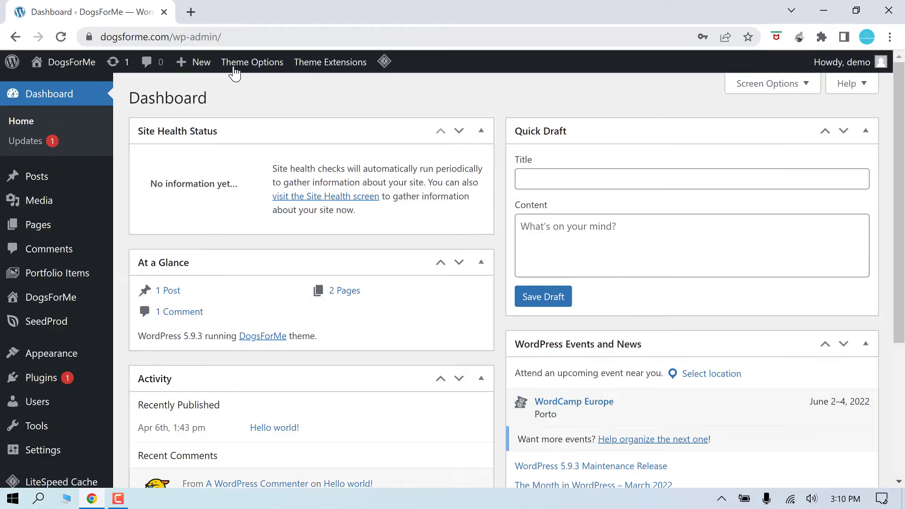
# Install and activate the Cloudways WordPress Migrator plugin from Plugins > Add New
pyautogui.moveTo(86, 382)
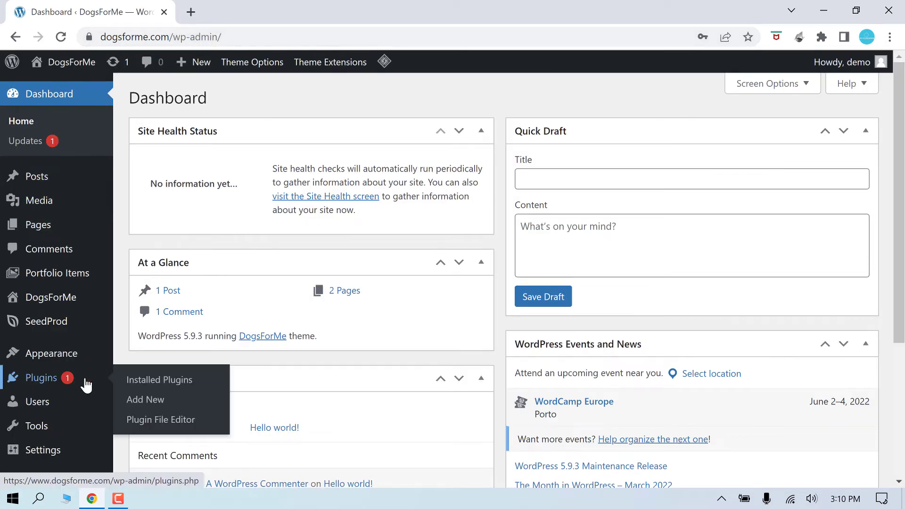
pyautogui.click(142, 401)
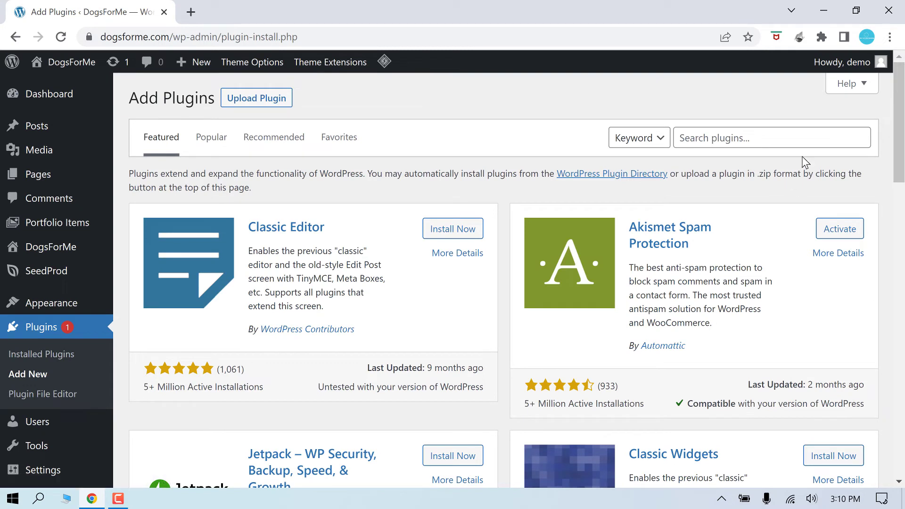
pyautogui.click(762, 139)
pyautogui.write('Cloudways Wordpress migrator')
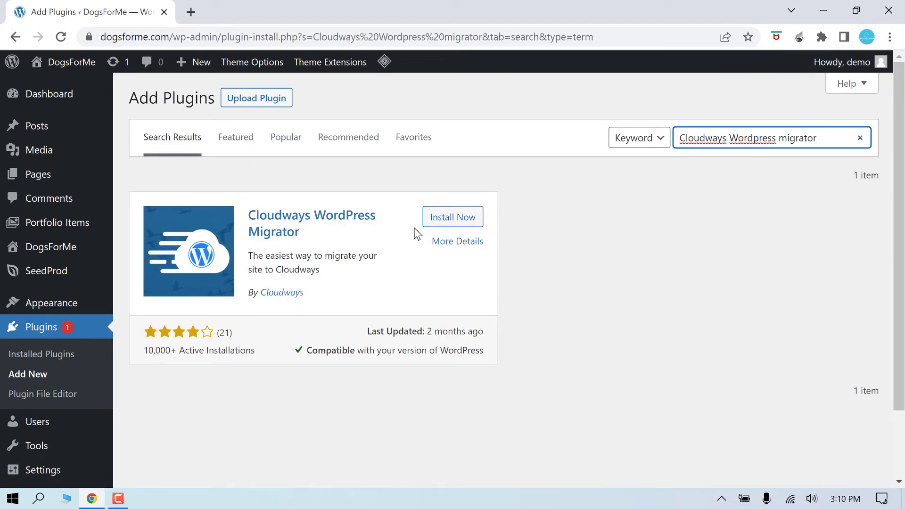
pyautogui.click(454, 222)
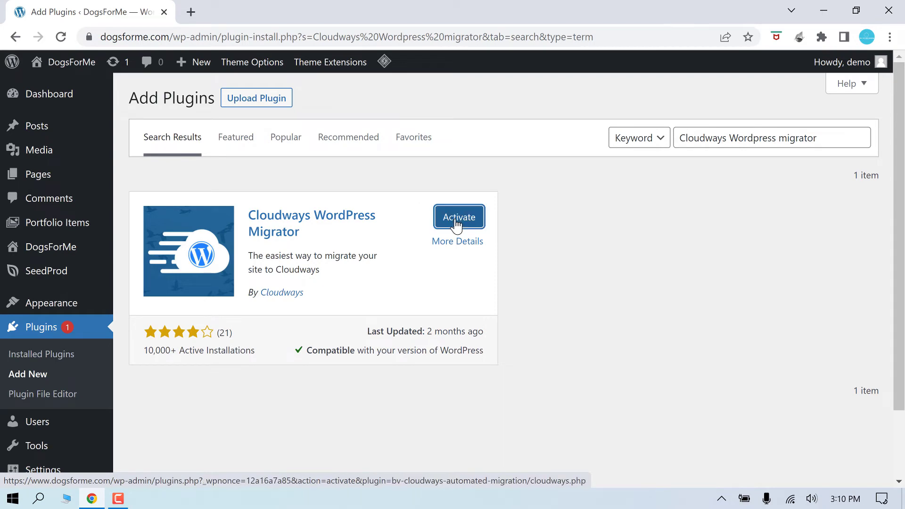
pyautogui.click(456, 222)
# Enter the migration e-mail address and agree to BlogVault's terms and privacy policy
pyautogui.scroll(-1, 462, 221)
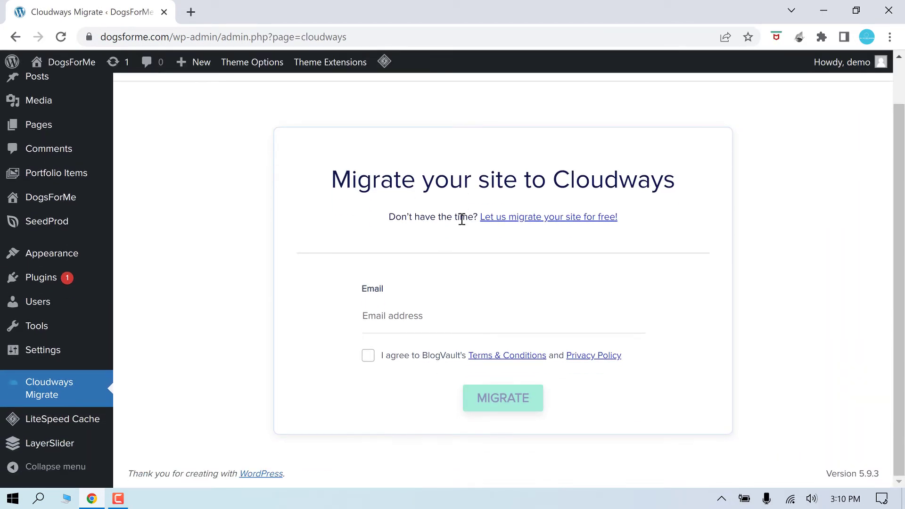
pyautogui.click(395, 318)
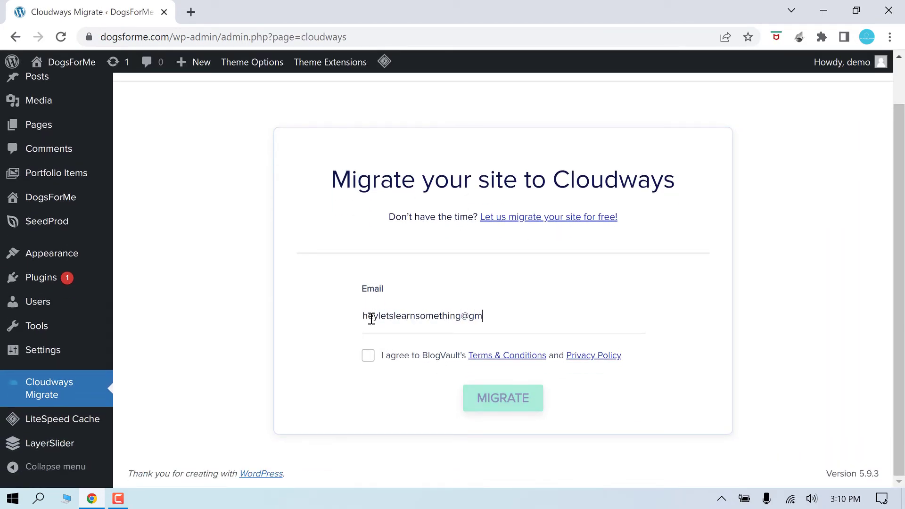
pyautogui.click(365, 364)
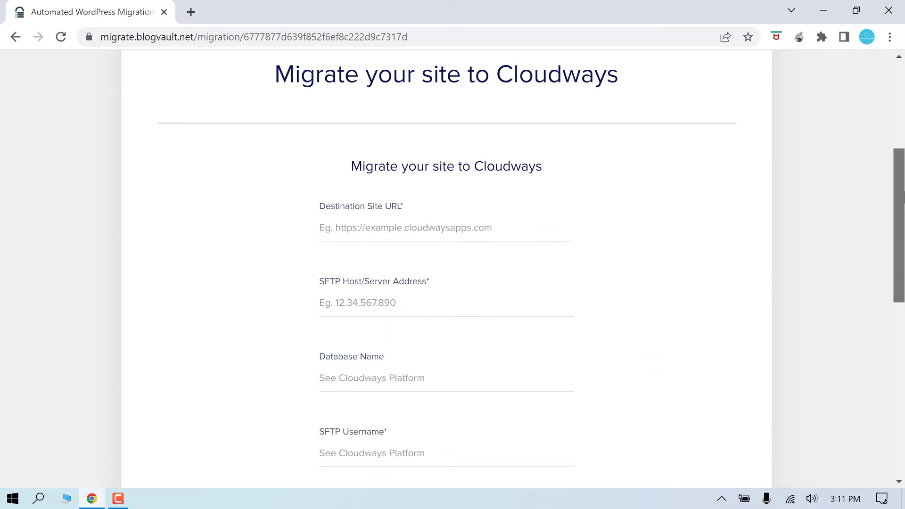
pyautogui.scroll(-2, 452, 269)
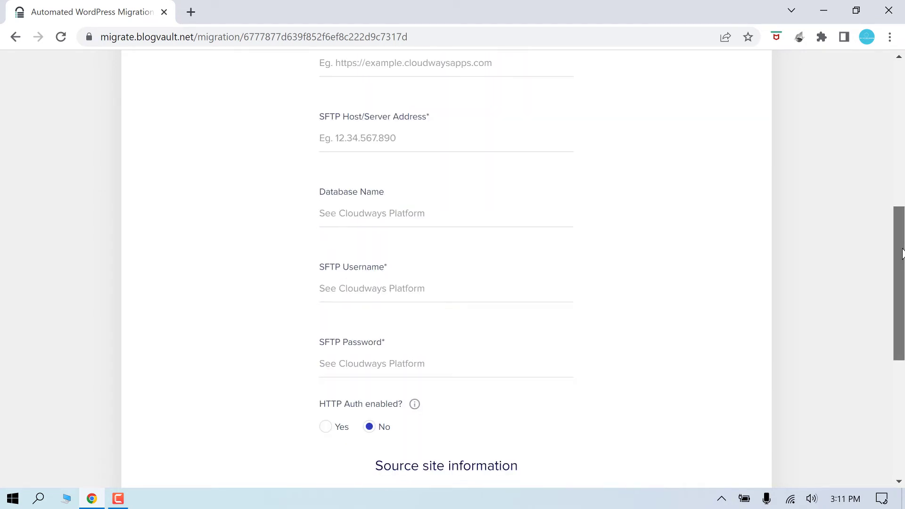
# Sign in to Cloudways in a new tab with the account e-mail and password
pyautogui.moveTo(899, 260); pyautogui.dragTo(899, 254)
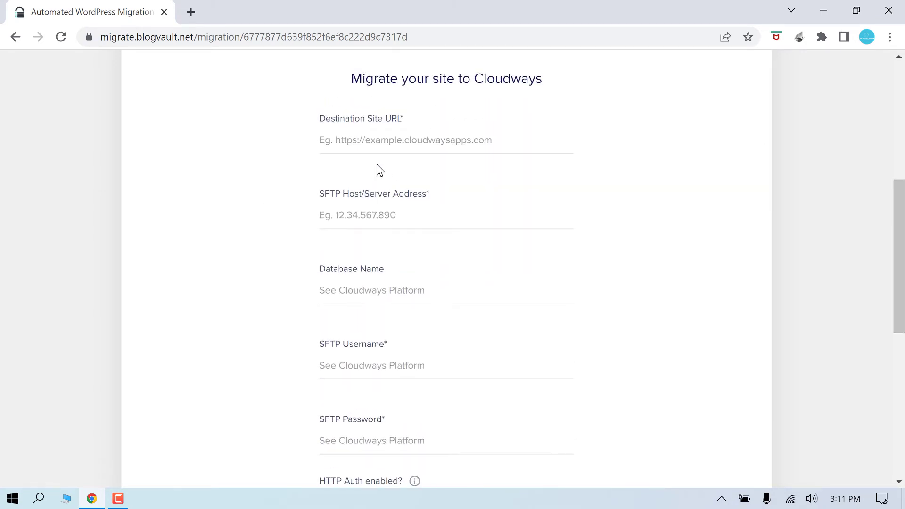
pyautogui.click(190, 11)
pyautogui.write('cloudways')
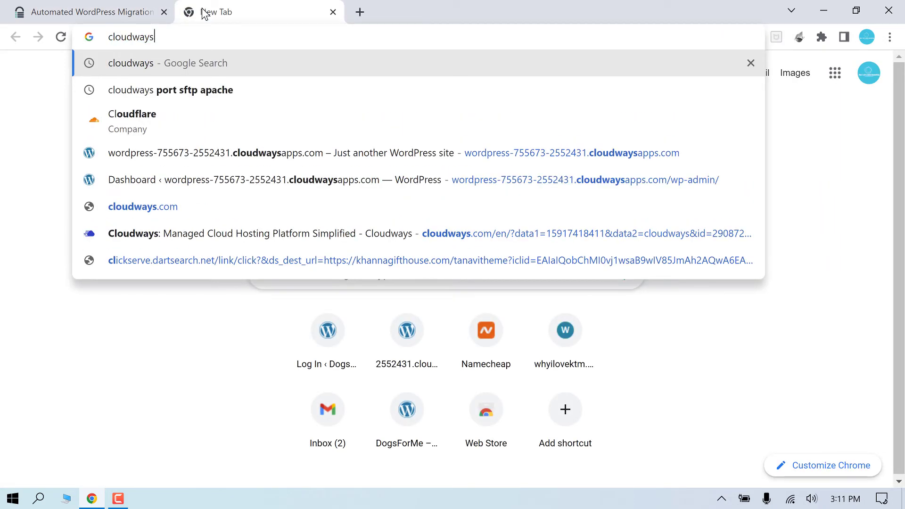
pyautogui.press('Return')
pyautogui.click(721, 119)
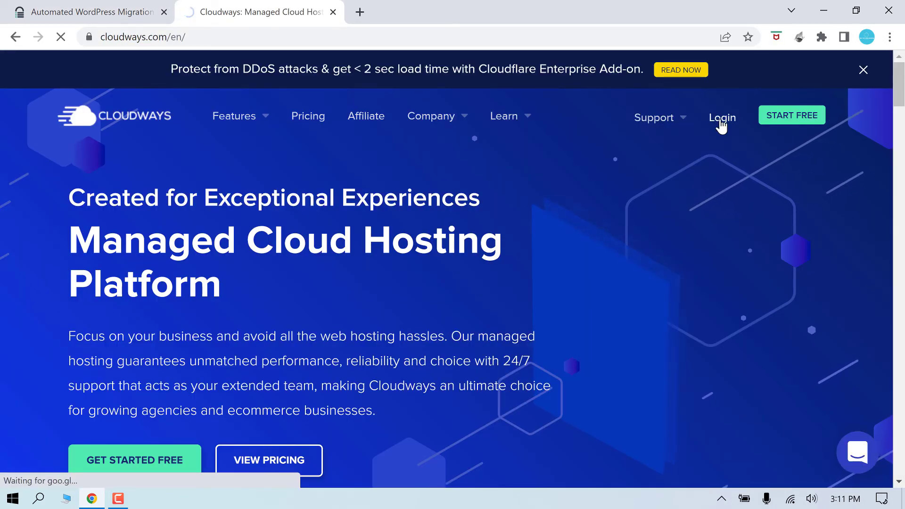
pyautogui.click(636, 297)
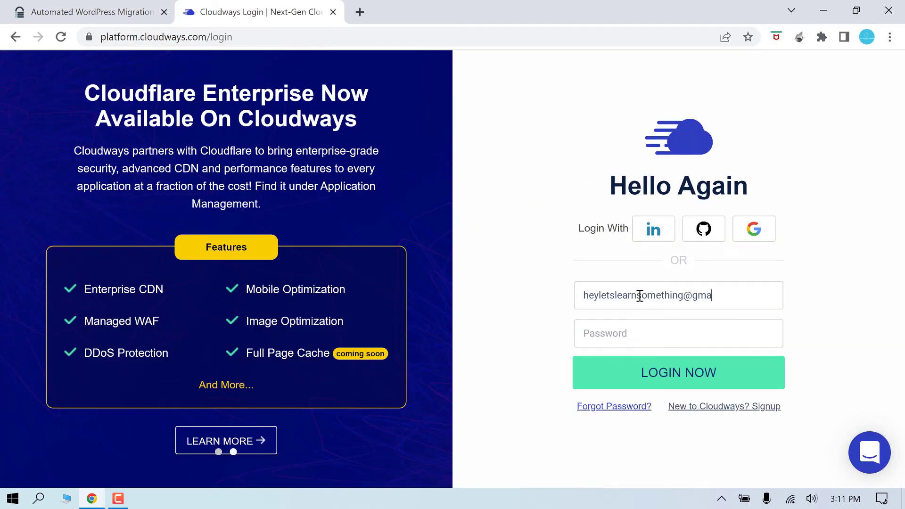
pyautogui.press('Tab')
pyautogui.write('*******')
pyautogui.press('Return')
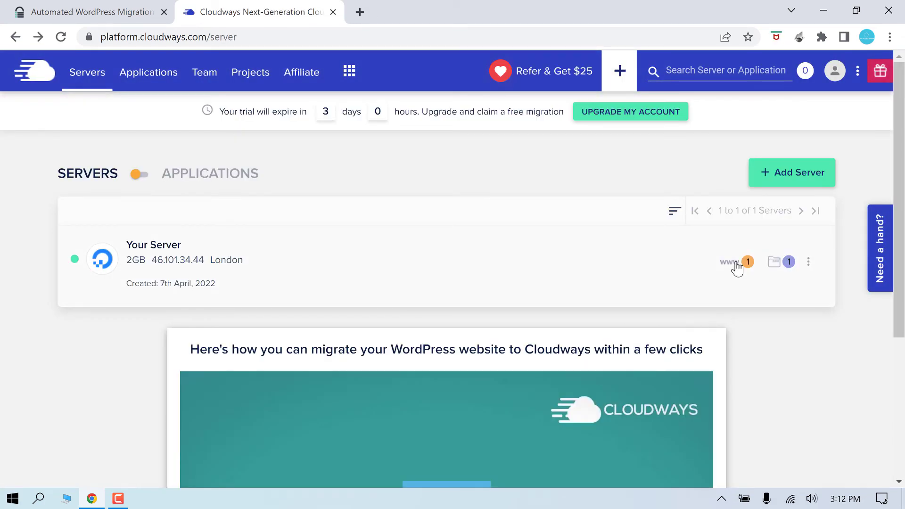
# Check Your Application's access details, then go to the Applications list
pyautogui.click(737, 265)
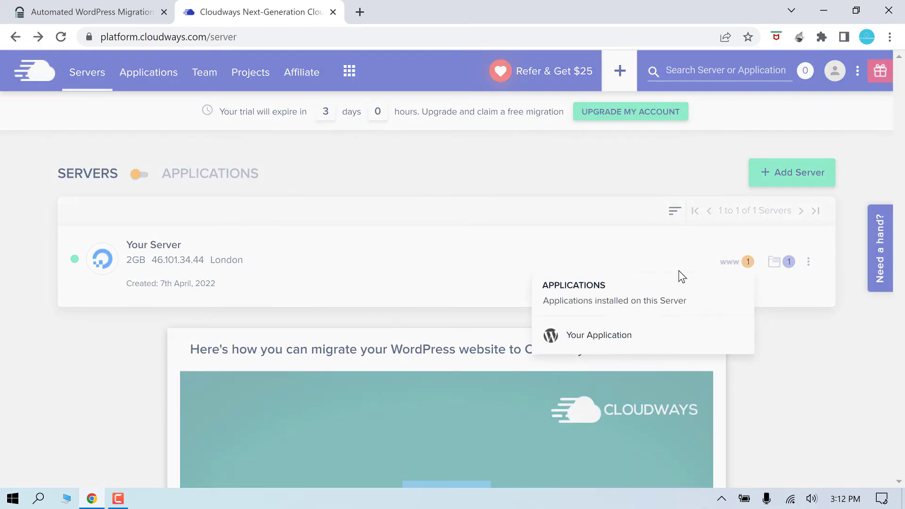
pyautogui.click(588, 342)
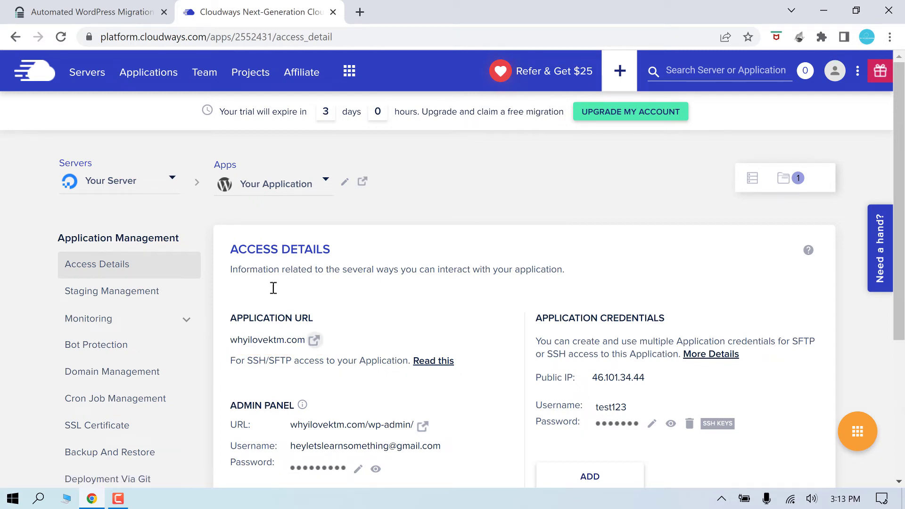
pyautogui.click(147, 75)
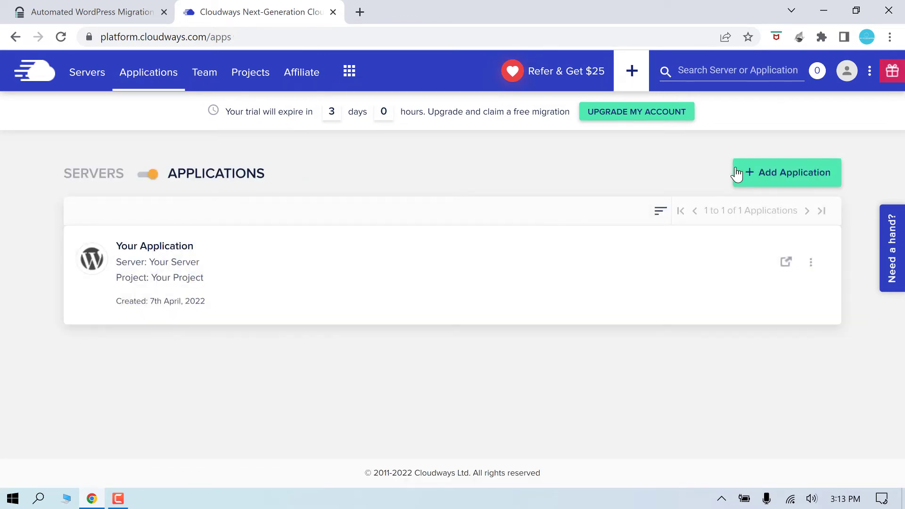
# Add a WordPress 5.9 application named DogsForme on Your Server, then view the Applications list
pyautogui.click(776, 177)
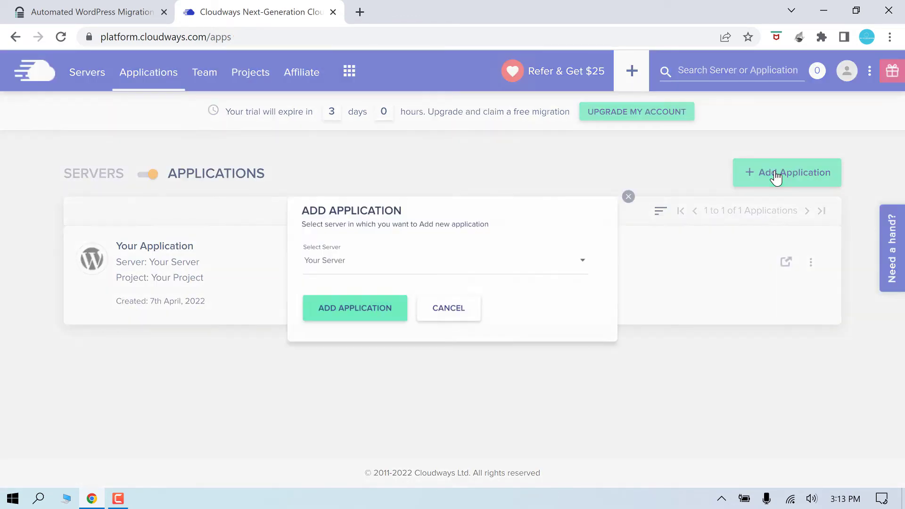
pyautogui.click(373, 270)
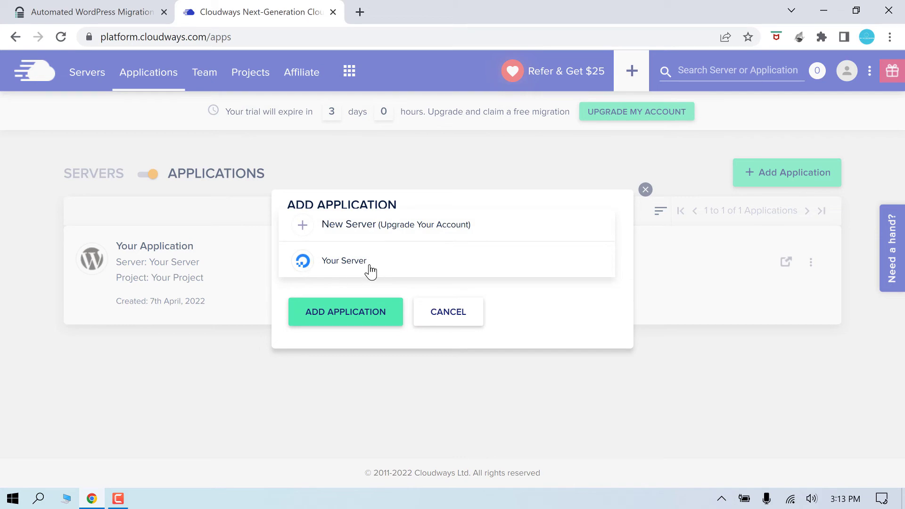
pyautogui.click(369, 268)
pyautogui.click(357, 315)
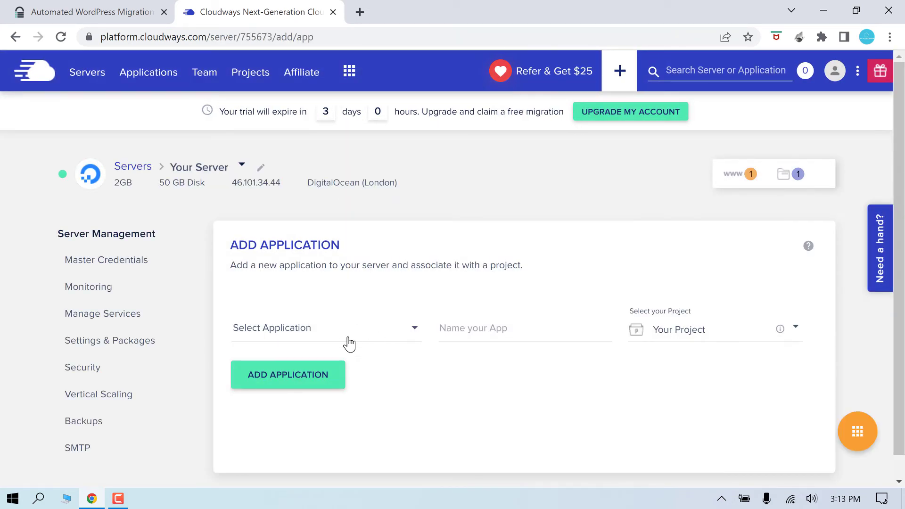
pyautogui.click(340, 337)
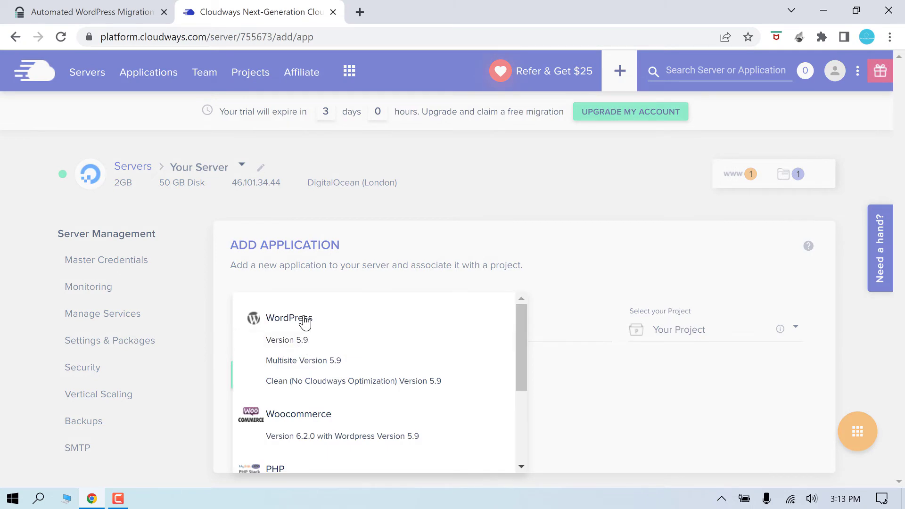
pyautogui.click(292, 338)
pyautogui.click(493, 327)
pyautogui.write('DogsForme')
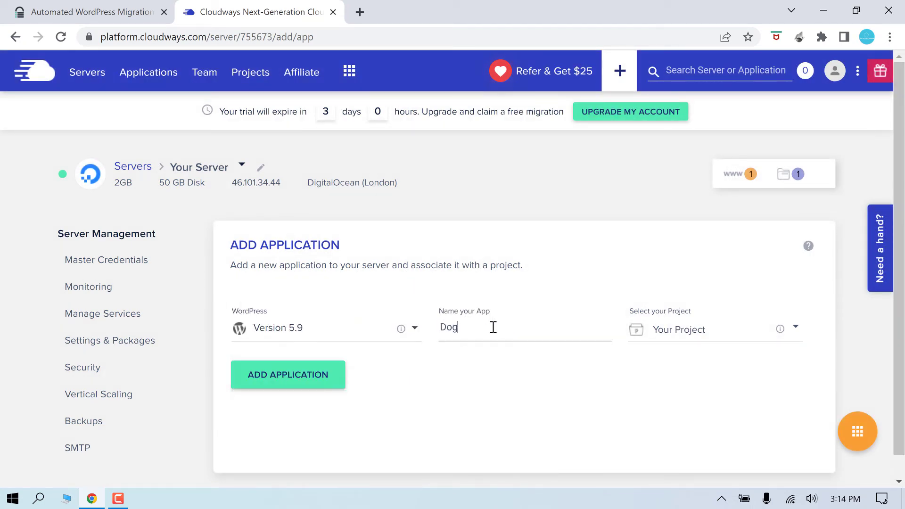
pyautogui.click(324, 375)
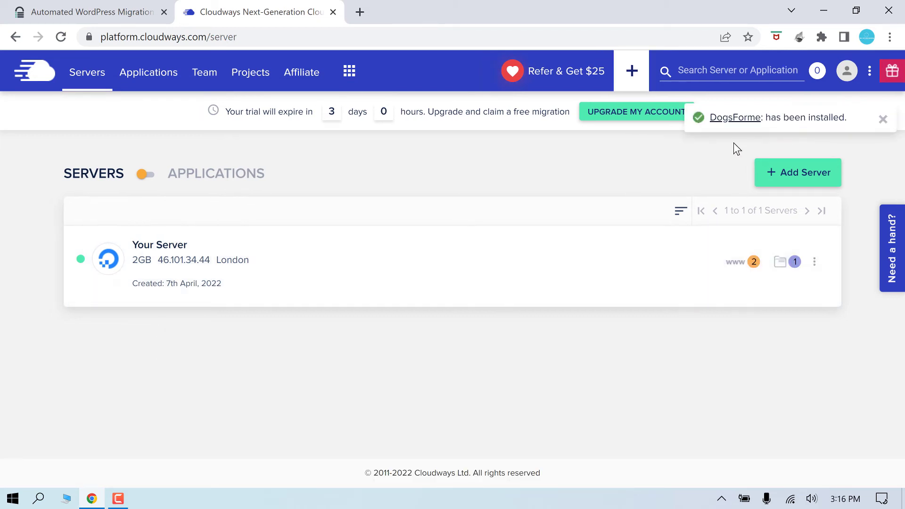
pyautogui.click(158, 82)
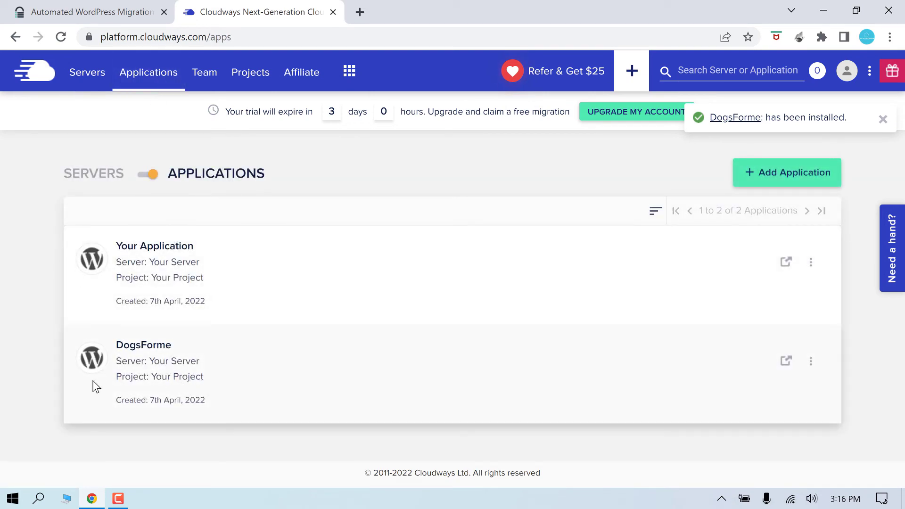
# Copy the DogsForme application URL into the migration form's destination URL field
pyautogui.click(161, 375)
pyautogui.scroll(-1, 400, 264)
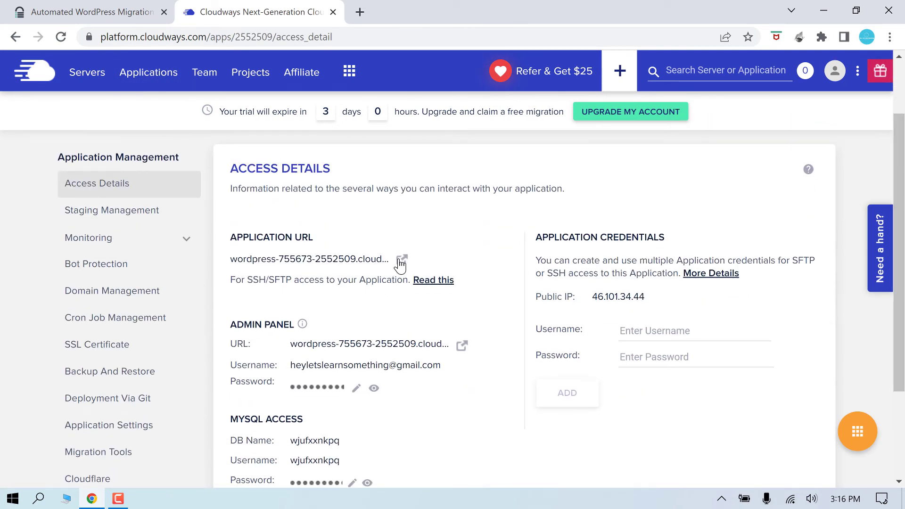
pyautogui.click(401, 261)
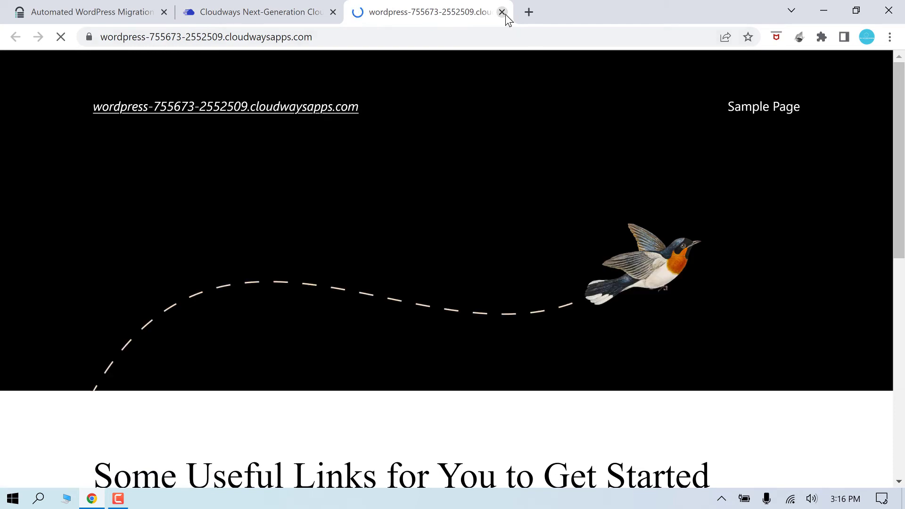
pyautogui.click(502, 13)
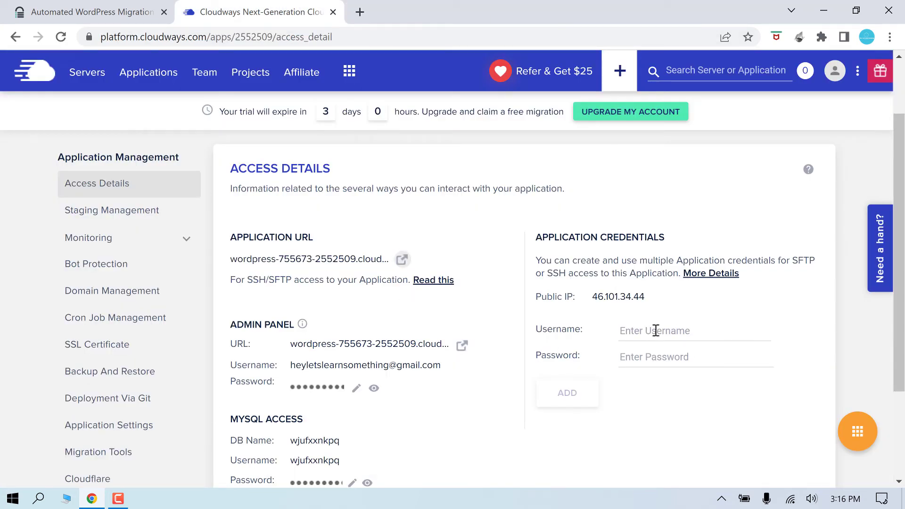
pyautogui.click(85, 9)
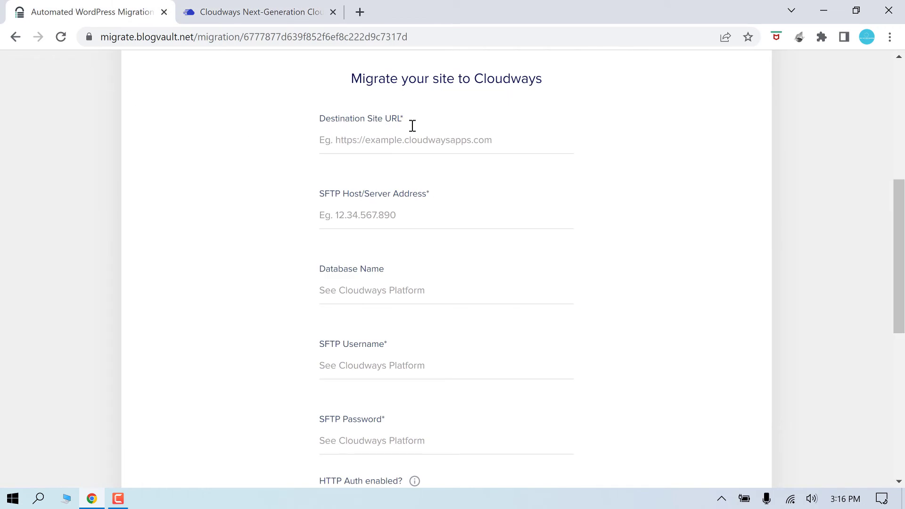
pyautogui.click(297, 9)
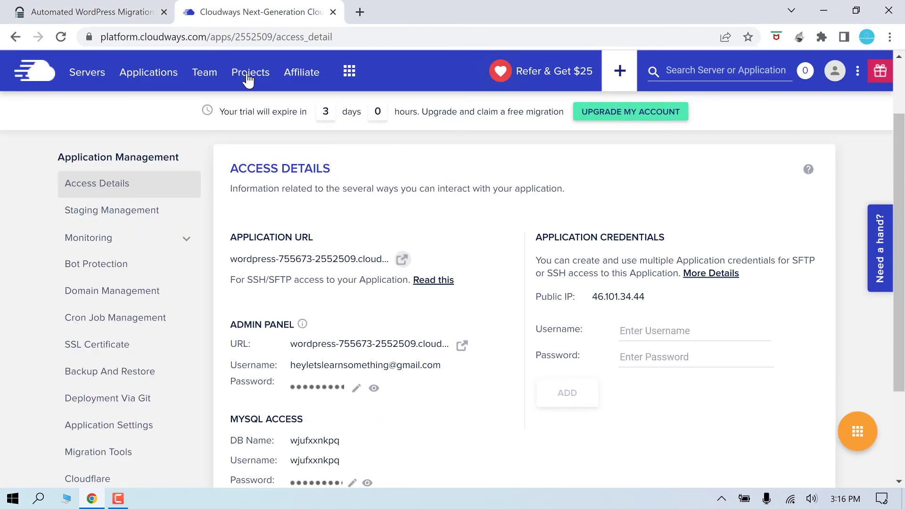
pyautogui.click(402, 259)
pyautogui.click(348, 36)
pyautogui.press('BackSpace')
pyautogui.click(207, 15)
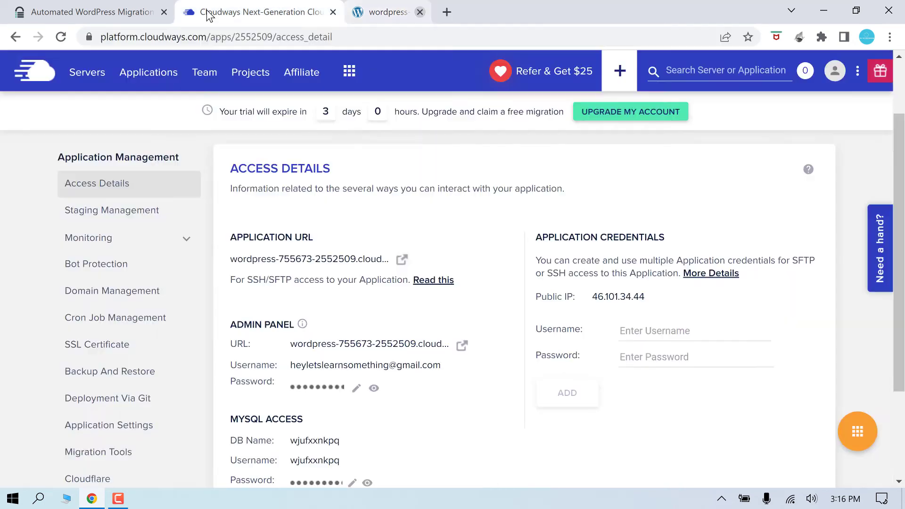
pyautogui.click(420, 12)
pyautogui.hotkey('ctrl', 'shift', 'Tab')
pyautogui.hotkey('ctrl', 'v')
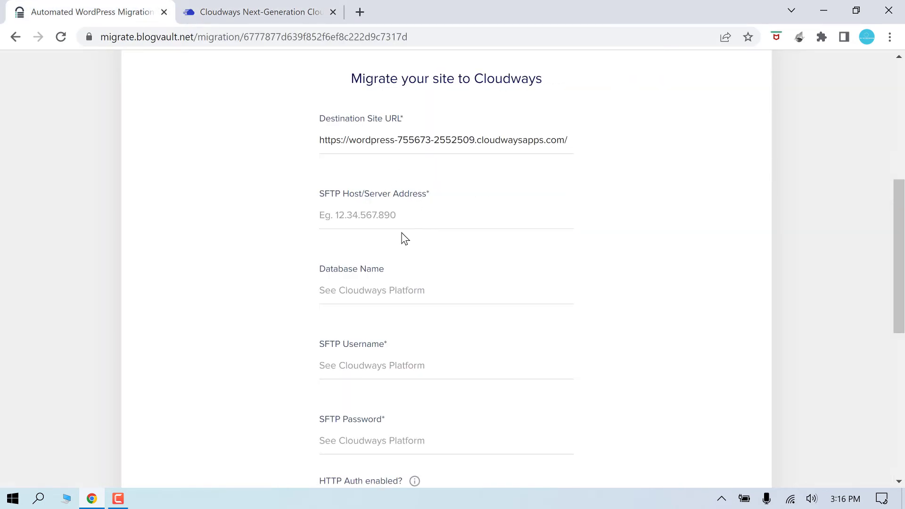
# Enter the server public IP 46.101.34.44 as the SFTP host
pyautogui.click(253, 9)
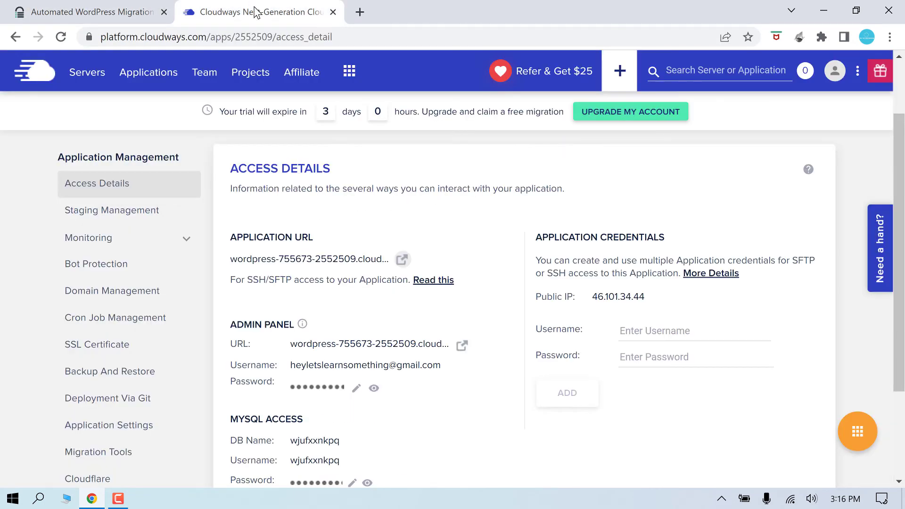
pyautogui.click(609, 300)
pyautogui.click(104, 11)
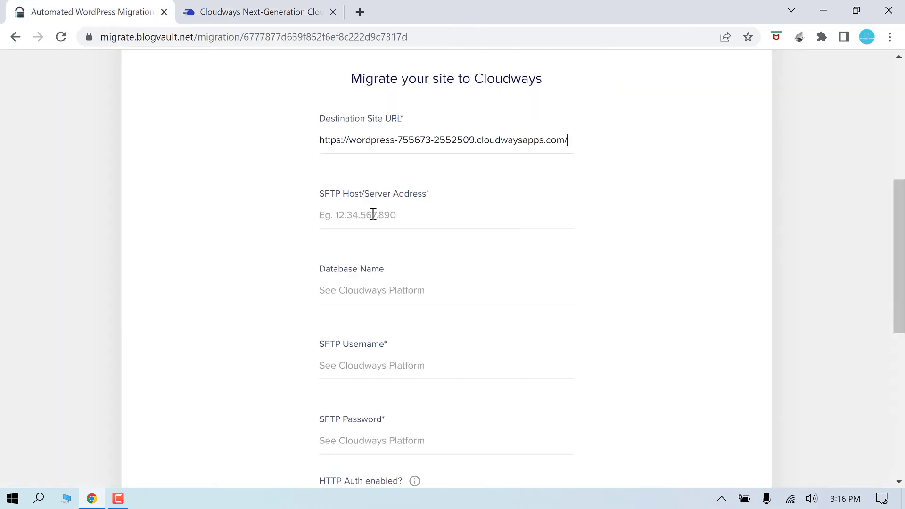
pyautogui.click(370, 213)
pyautogui.hotkey('ctrl', 'v')
# Copy the MySQL database name wjufxxnkpq into the Database Name field
pyautogui.click(383, 290)
pyautogui.hotkey('ctrl', 'Tab')
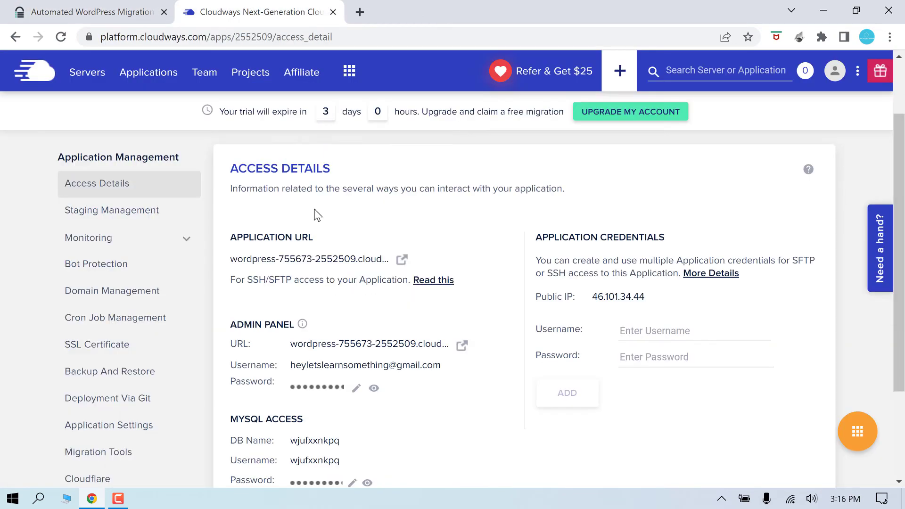
pyautogui.scroll(-3, 394, 269)
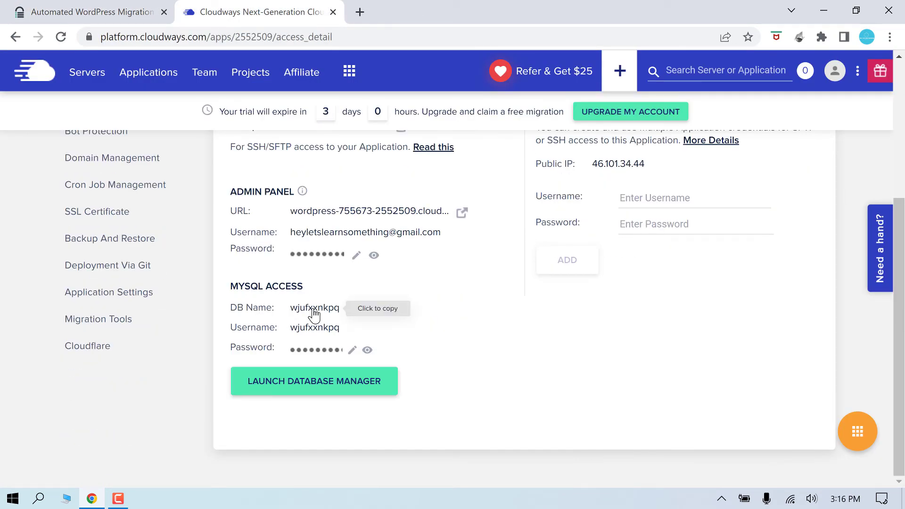
pyautogui.click(316, 312)
pyautogui.click(150, 14)
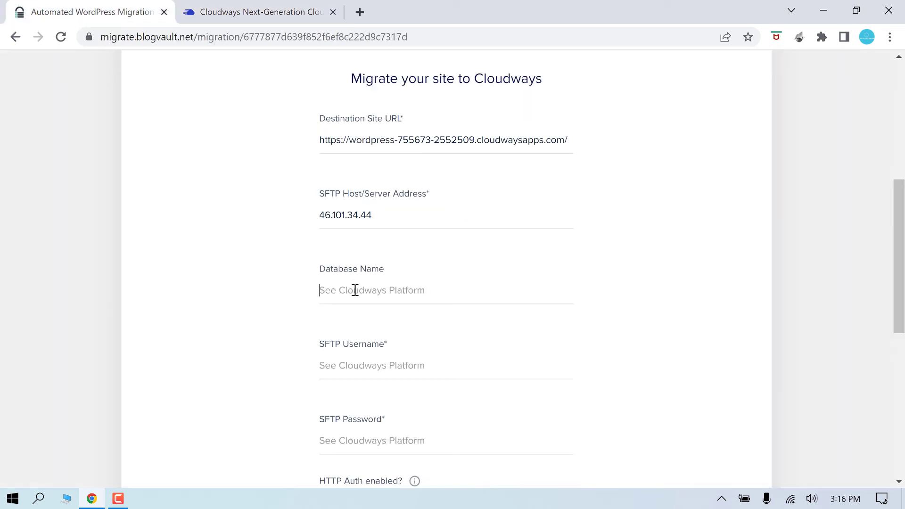
pyautogui.hotkey('ctrl', 'v')
pyautogui.click(260, 14)
pyautogui.click(677, 202)
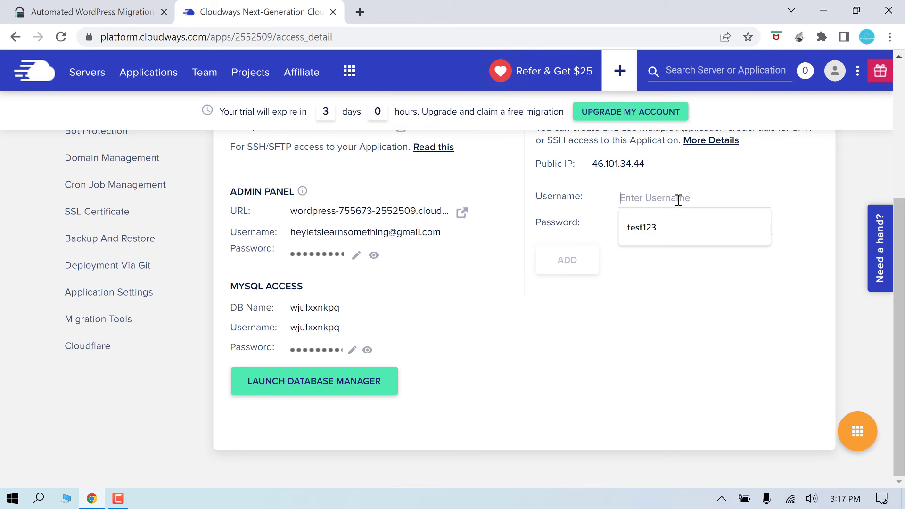
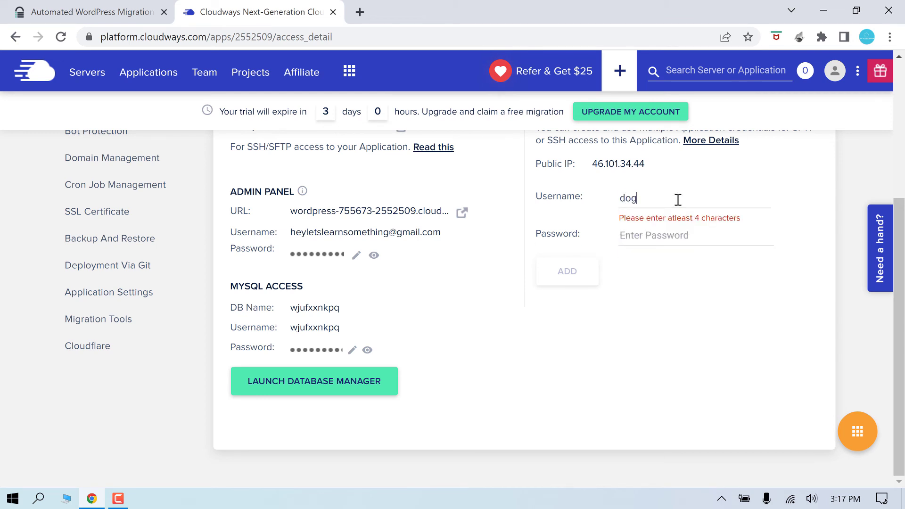
pyautogui.click(677, 225)
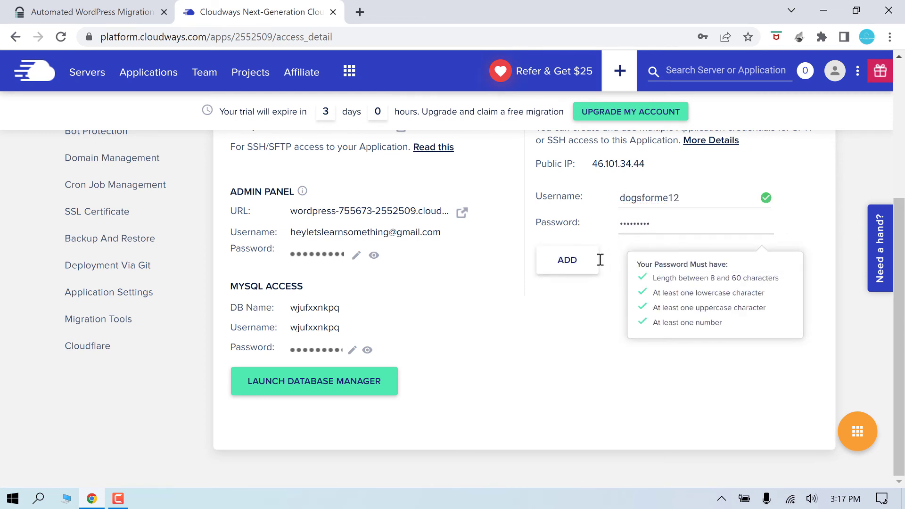
pyautogui.click(574, 267)
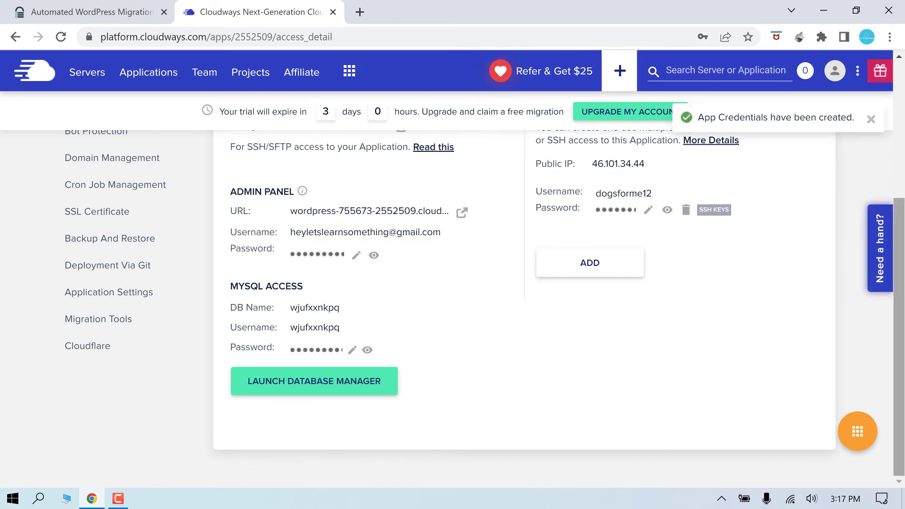
# Copy the new credential username and password into the form's SFTP Username and Password fields
pyautogui.scroll(1, 629, 203)
pyautogui.click(628, 254)
pyautogui.click(70, 12)
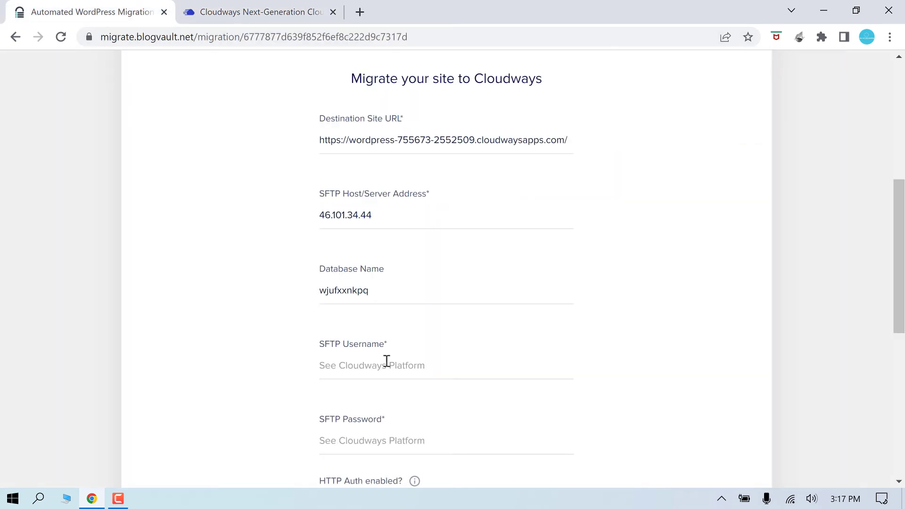
pyautogui.click(259, 12)
pyautogui.click(621, 274)
pyautogui.hotkey('ctrl', 'shift', 'Tab')
pyautogui.scroll(-2, 377, 330)
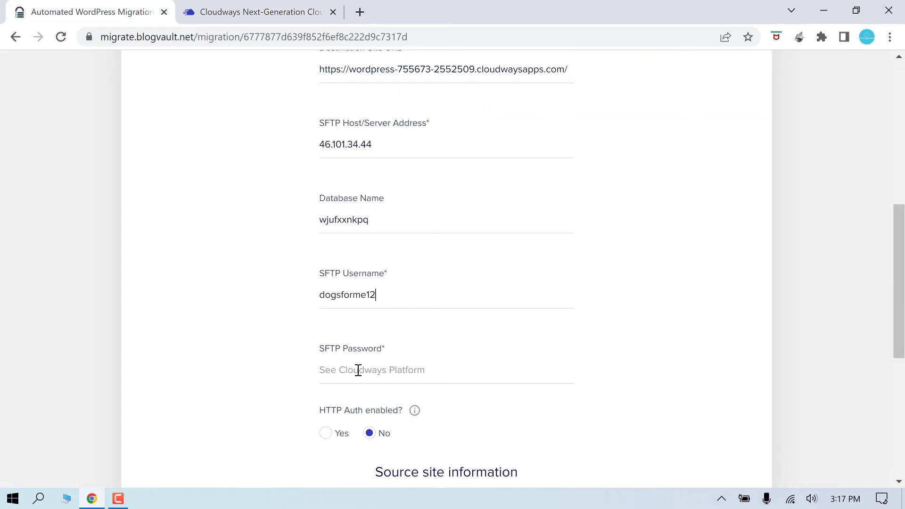
pyautogui.click(358, 371)
pyautogui.hotkey('ctrl', 'v')
pyautogui.scroll(-5, 282, 349)
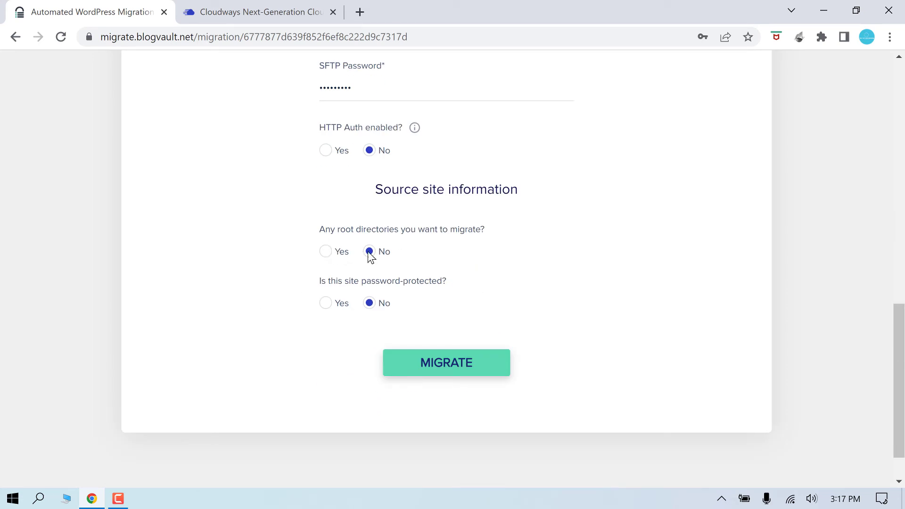
# Run the BlogVault migration and confirm the DogsForMe homepage loads at the cloudwaysapps URL
pyautogui.click(455, 366)
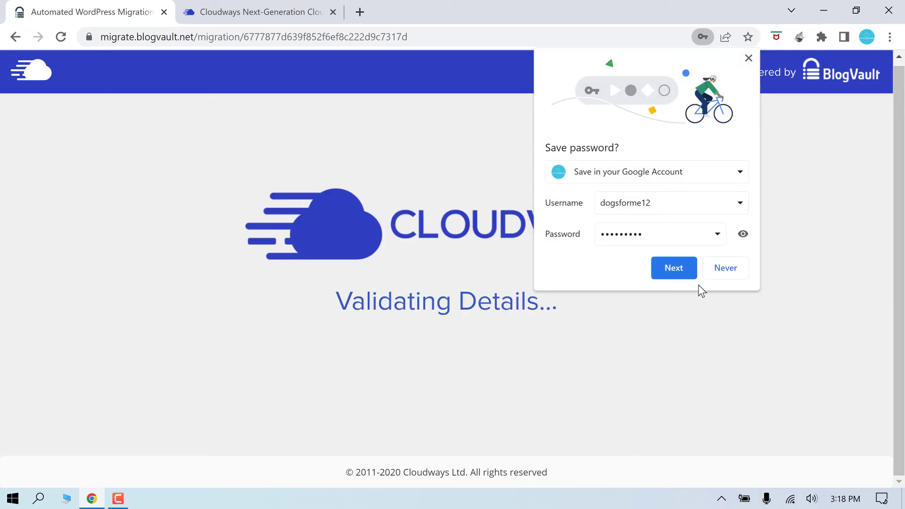
pyautogui.click(724, 267)
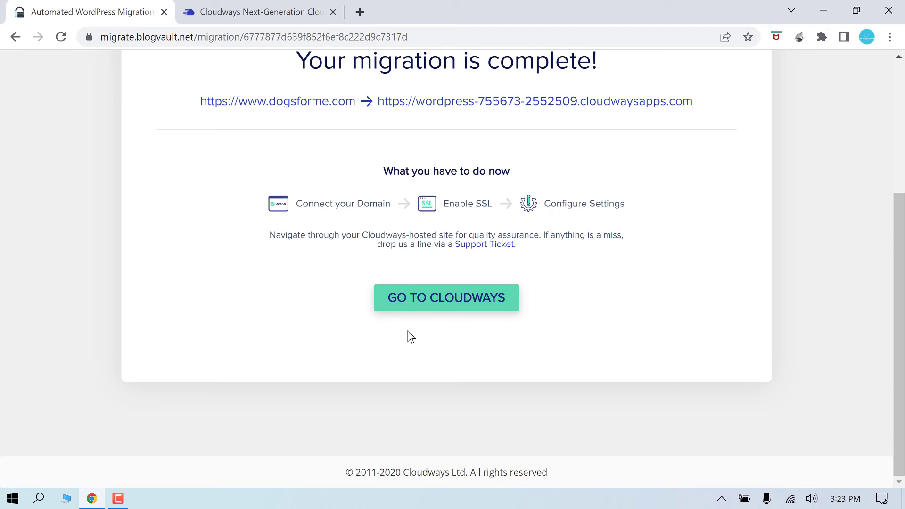
pyautogui.click(420, 298)
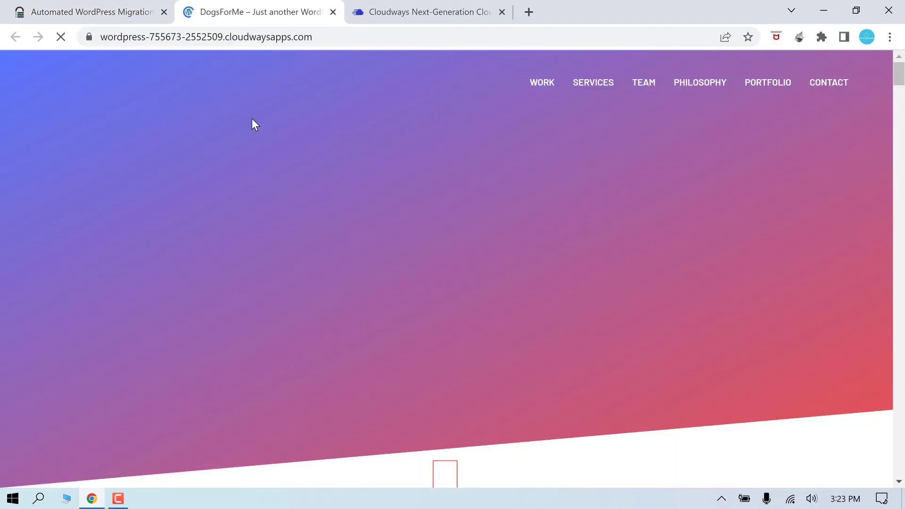
pyautogui.scroll(-6, 796, 150)
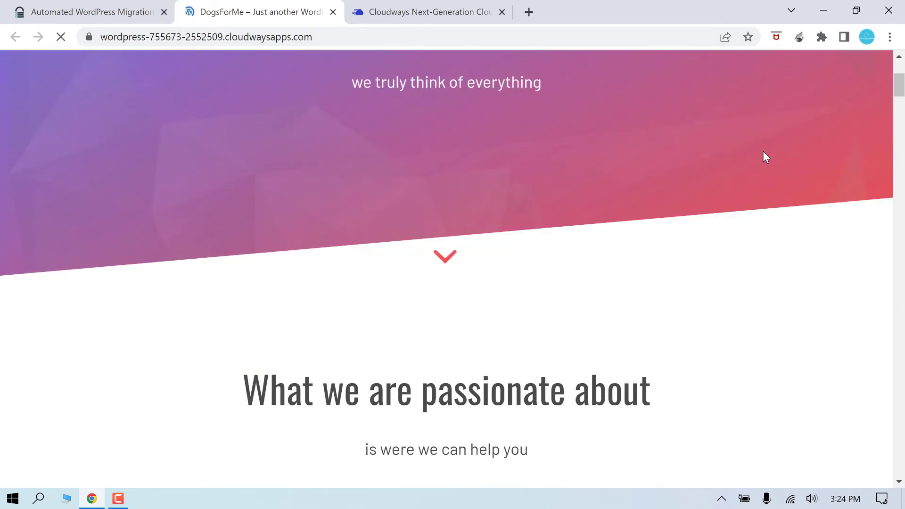
pyautogui.click(442, 9)
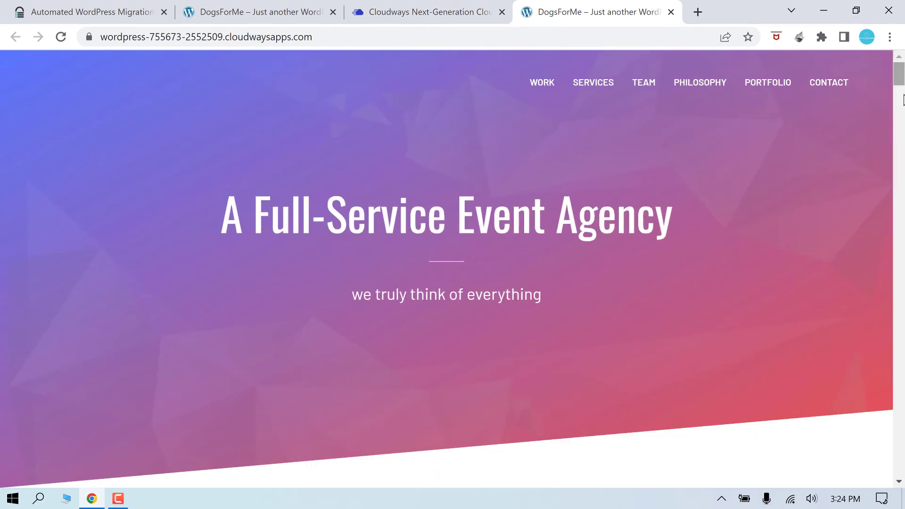
# Sign in to the migrated site's WordPress admin at /wp-admin with the account username and password
pyautogui.moveTo(900, 74)
pyautogui.mouseDown()
pyautogui.moveTo(902, 121)
pyautogui.moveTo(900, 78)
pyautogui.mouseUp()
pyautogui.click(477, 36)
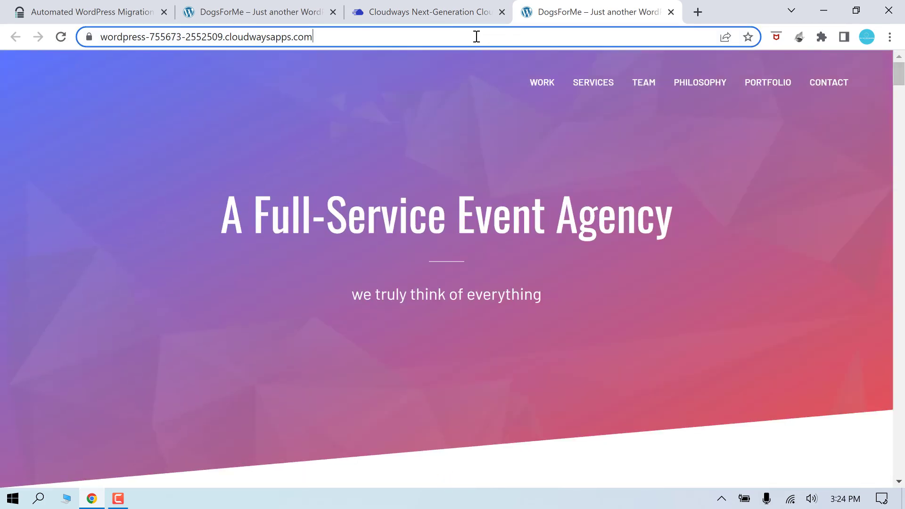
pyautogui.write('/wp-admin')
pyautogui.press('Return')
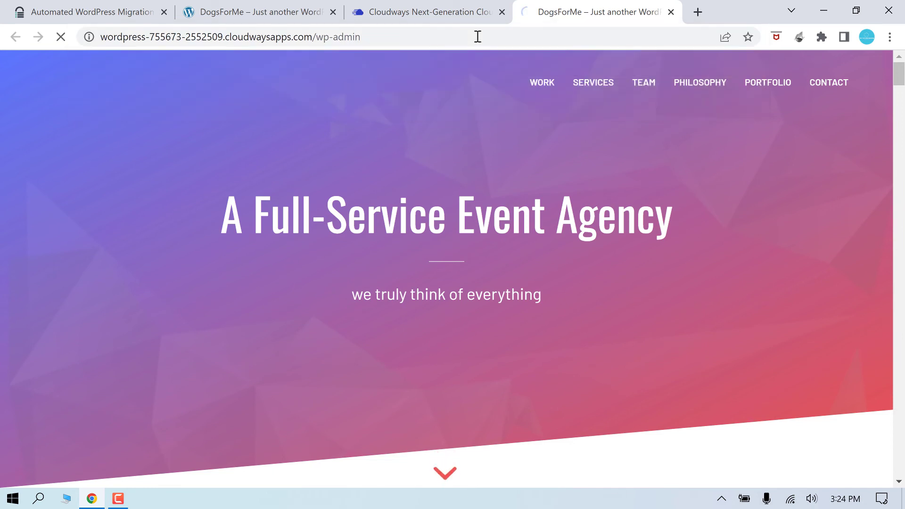
pyautogui.write('saujan')
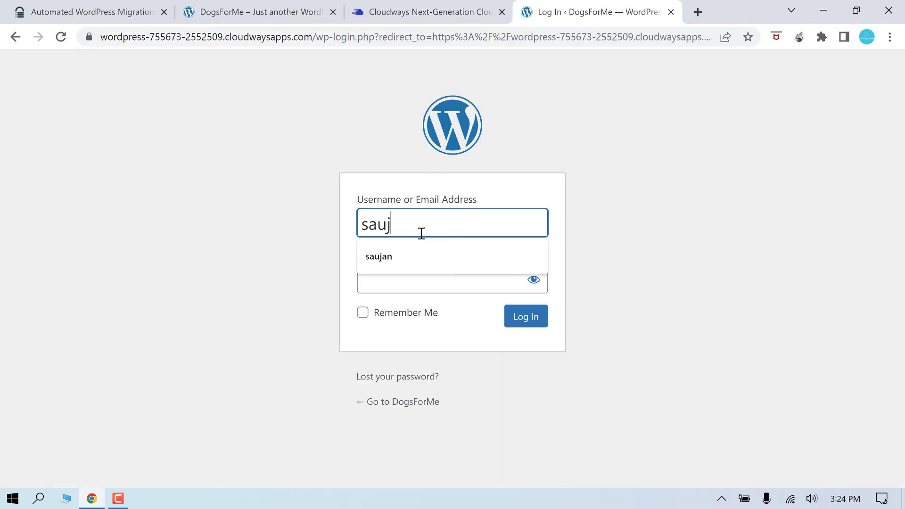
pyautogui.press('Tab')
pyautogui.write('••••••••')
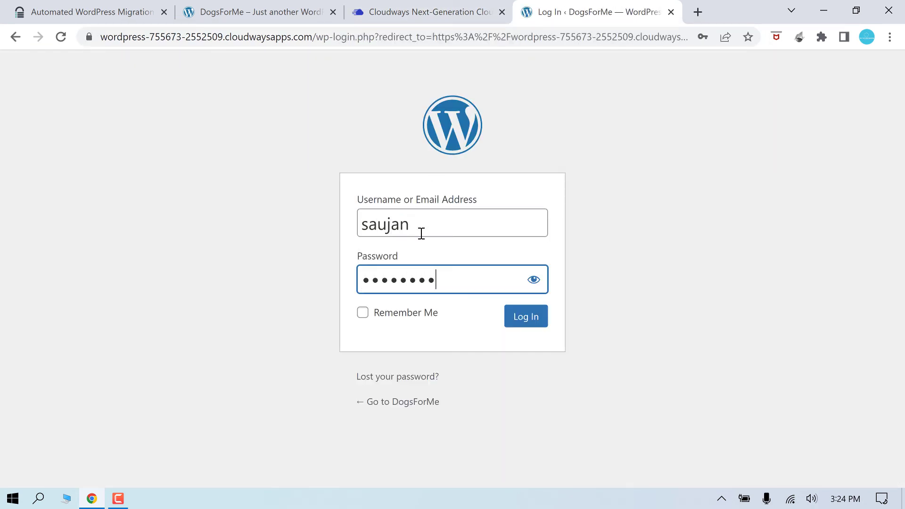
pyautogui.write('•••••••')
pyautogui.press('Return')
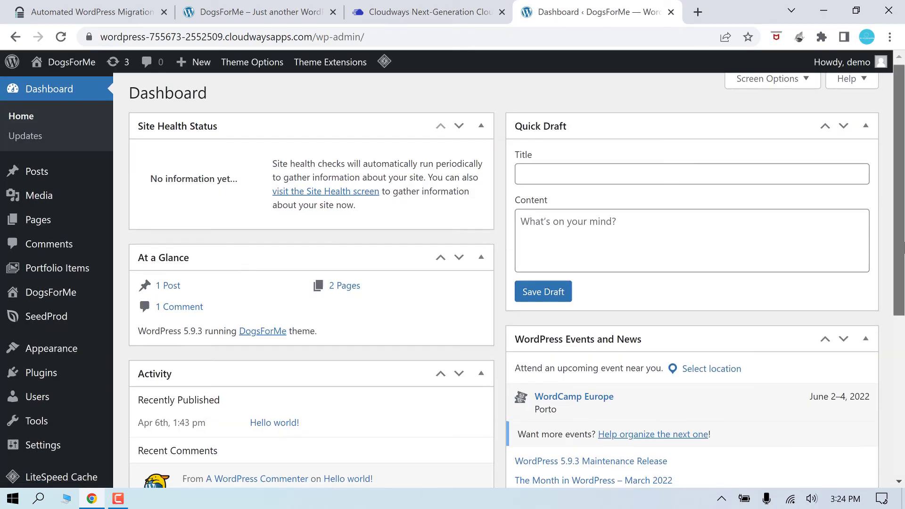
pyautogui.scroll(-5, 802, 212)
pyautogui.scroll(5, 545, 241)
# Save dogsforme.com, without the https prefix, as the DogsForme app's primary domain
pyautogui.click(670, 12)
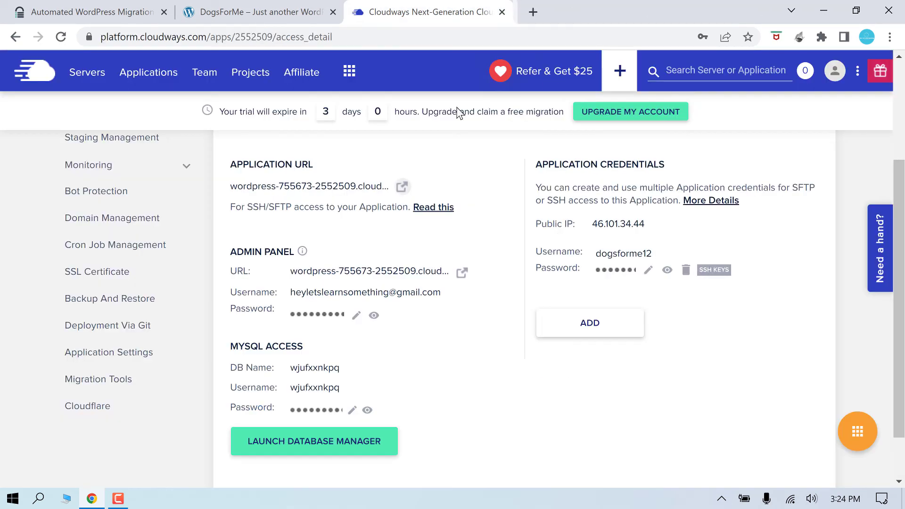
pyautogui.click(273, 10)
pyautogui.hotkey('ctrl', 'Tab')
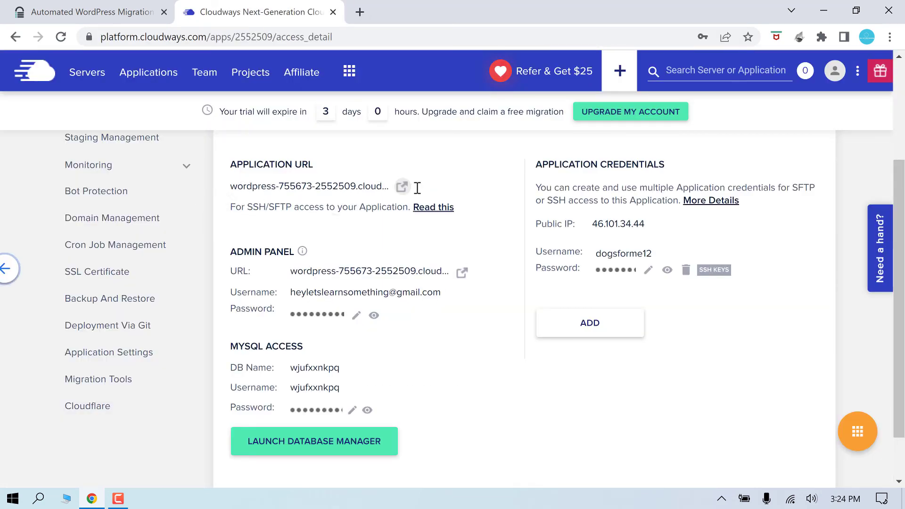
pyautogui.click(134, 220)
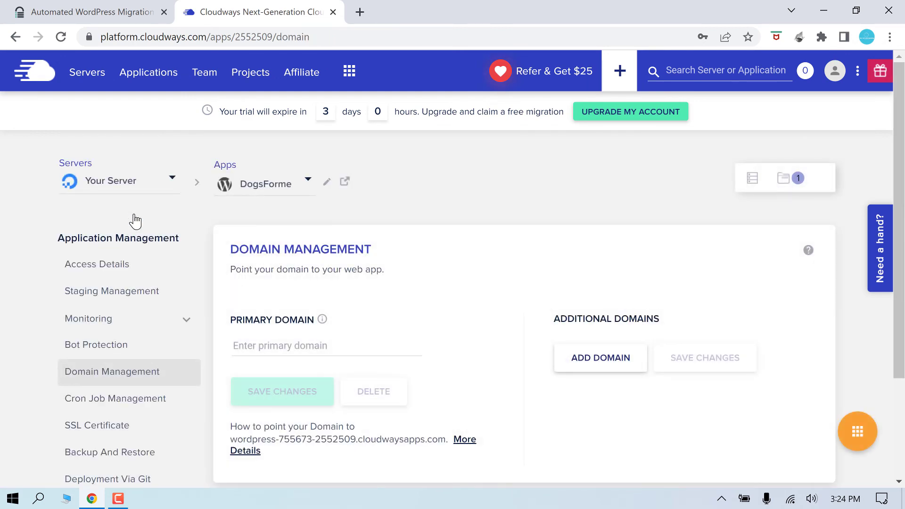
pyautogui.click(318, 345)
pyautogui.hotkey('ctrl', 'v')
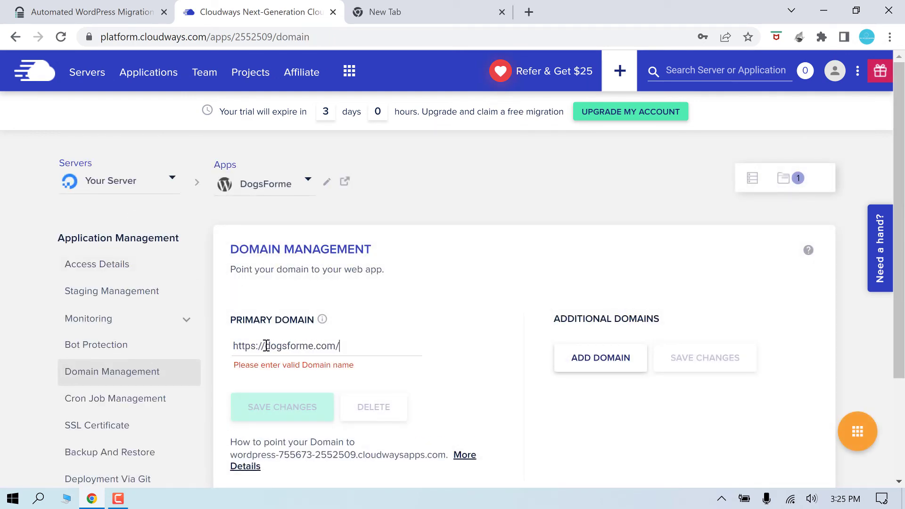
pyautogui.click(267, 346)
pyautogui.press('BackSpace')
pyautogui.press('BackSpace')
pyautogui.press('BackSpace')
pyautogui.press('BackSpace')
pyautogui.press('BackSpace')
pyautogui.press('BackSpace')
pyautogui.press('BackSpace')
pyautogui.press('BackSpace')
pyautogui.press('BackSpace')
pyautogui.scroll(-1, 303, 333)
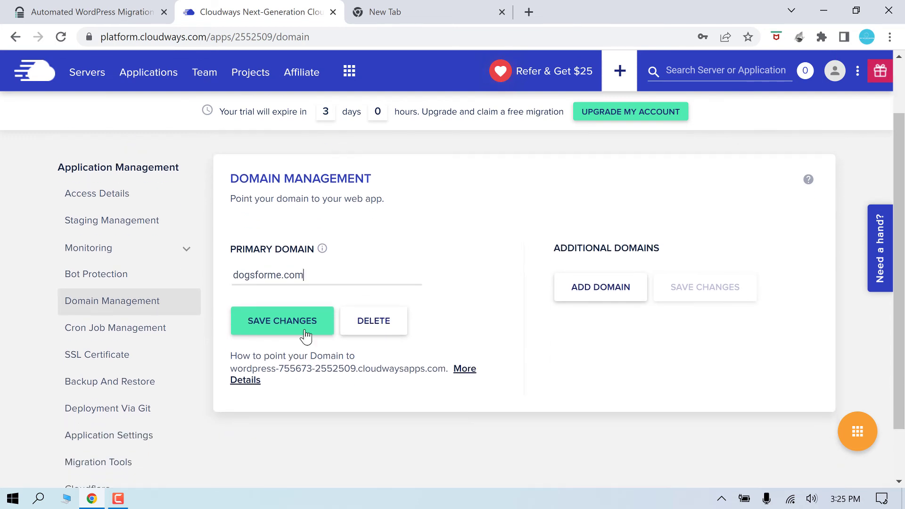
pyautogui.click(286, 322)
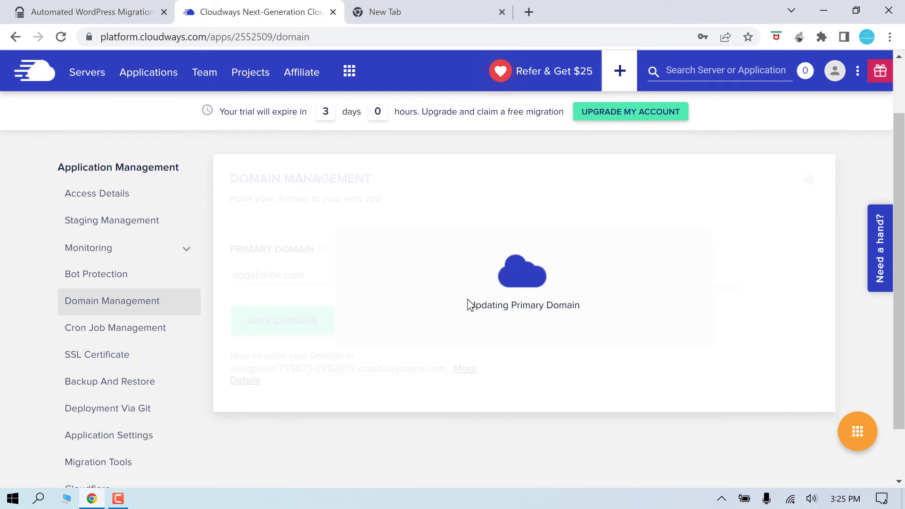
# Reopen the app's Access Details and close the migration and empty browser tabs
pyautogui.click(114, 193)
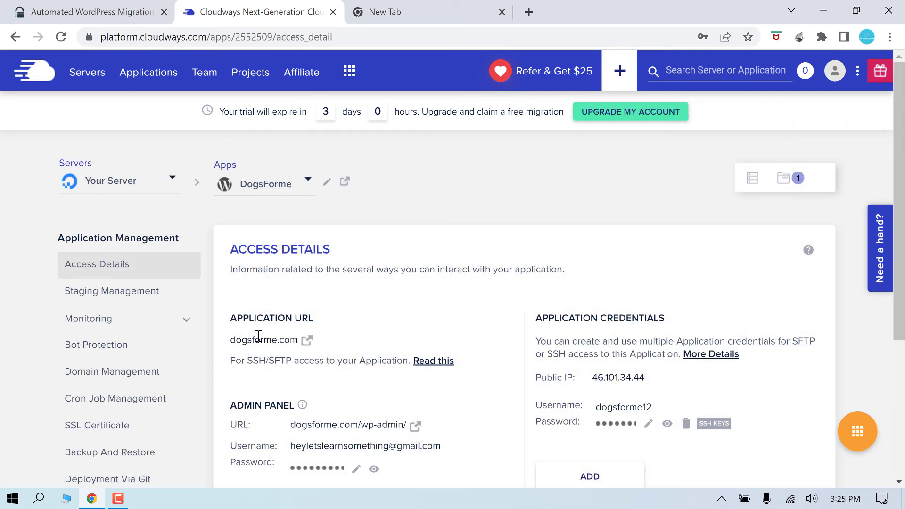
pyautogui.click(109, 5)
pyautogui.click(164, 12)
pyautogui.click(316, 12)
pyautogui.click(333, 12)
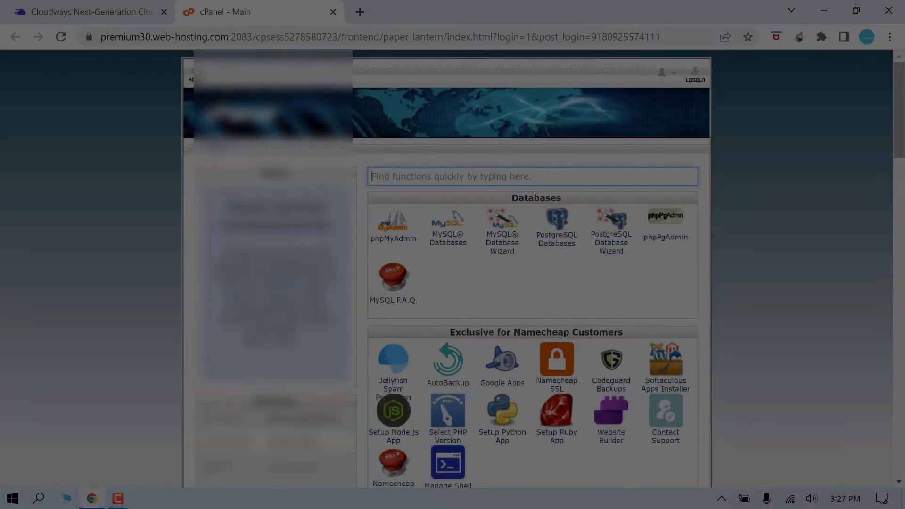
# Add an A record for dogsforme.com pointing to the Cloudways server IP 46.101.34.44
pyautogui.scroll(-6, 489, 112)
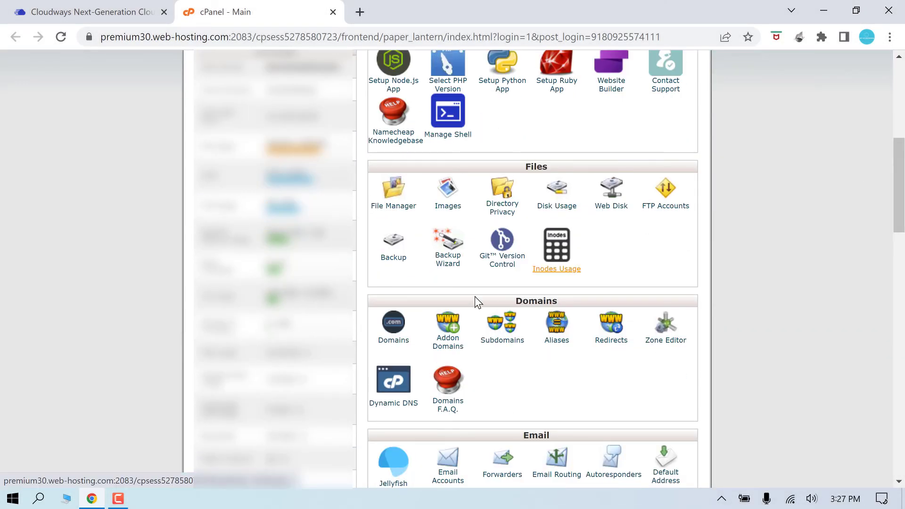
pyautogui.click(395, 341)
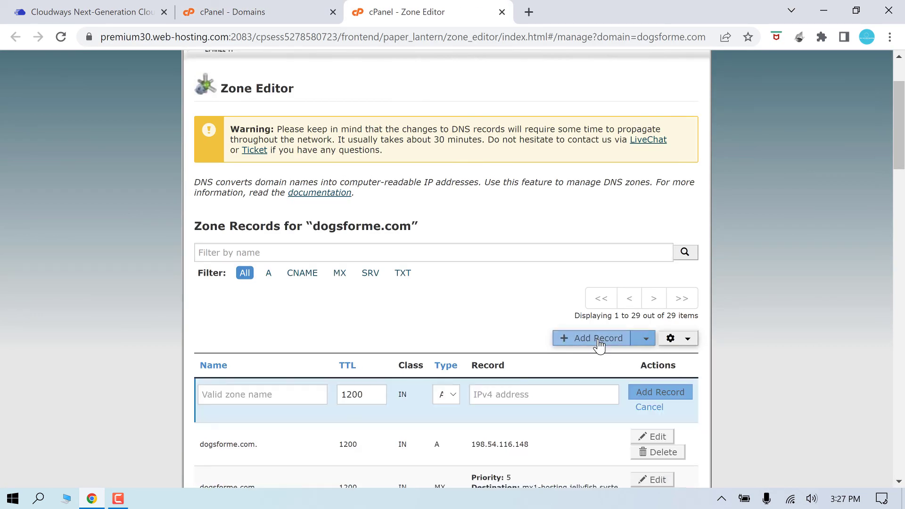
pyautogui.write('@')
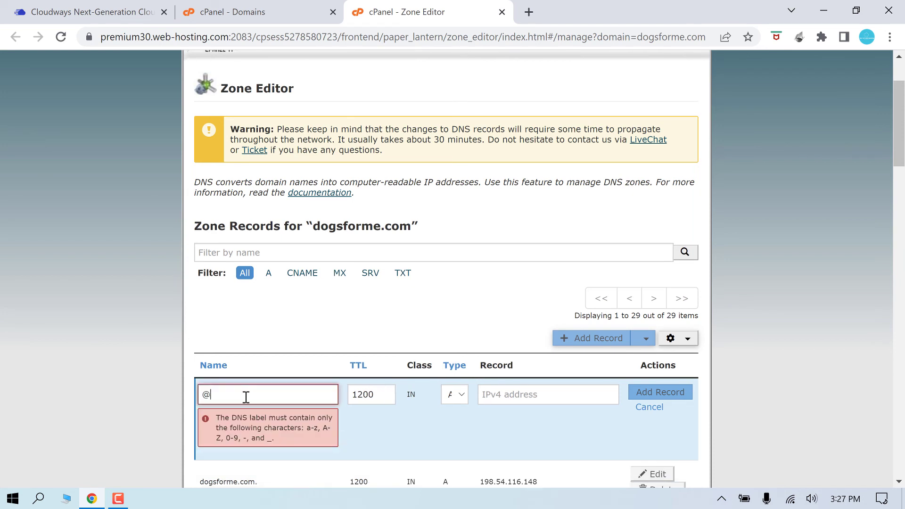
pyautogui.press('BackSpace')
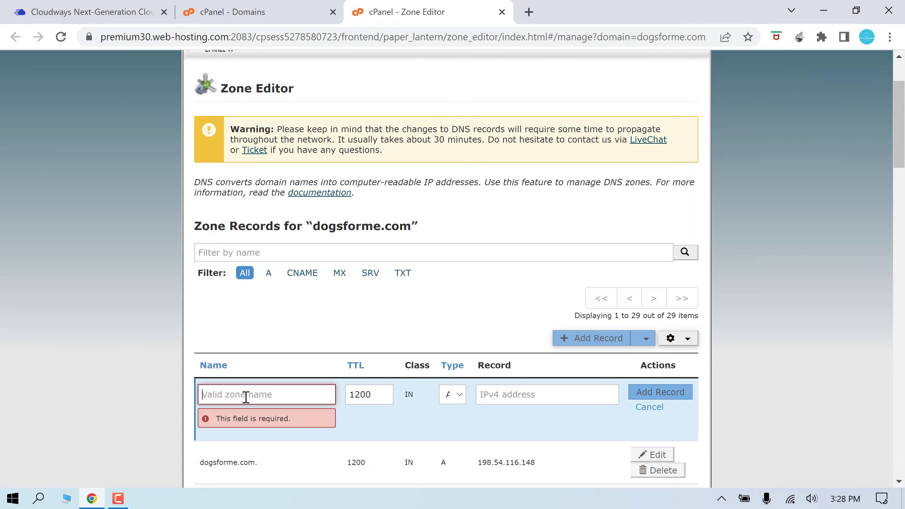
pyautogui.write('dogsforme.com.')
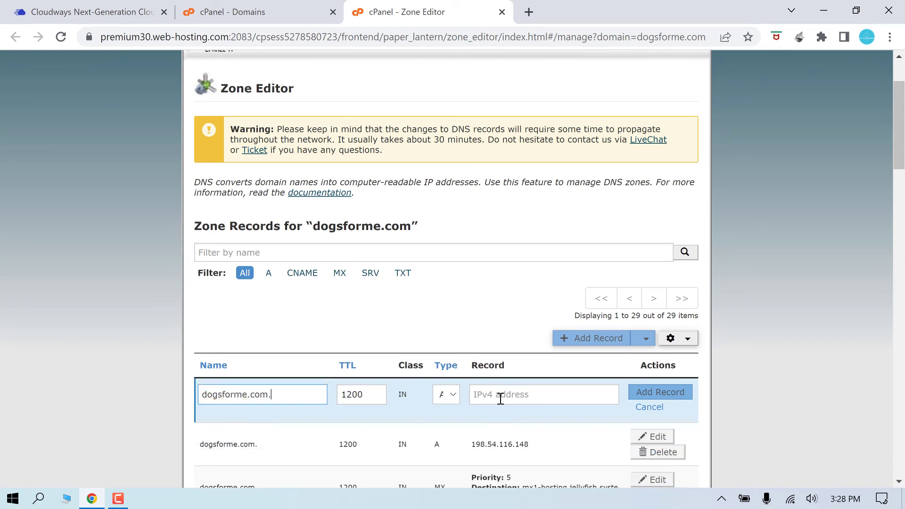
pyautogui.click(509, 400)
pyautogui.click(95, 11)
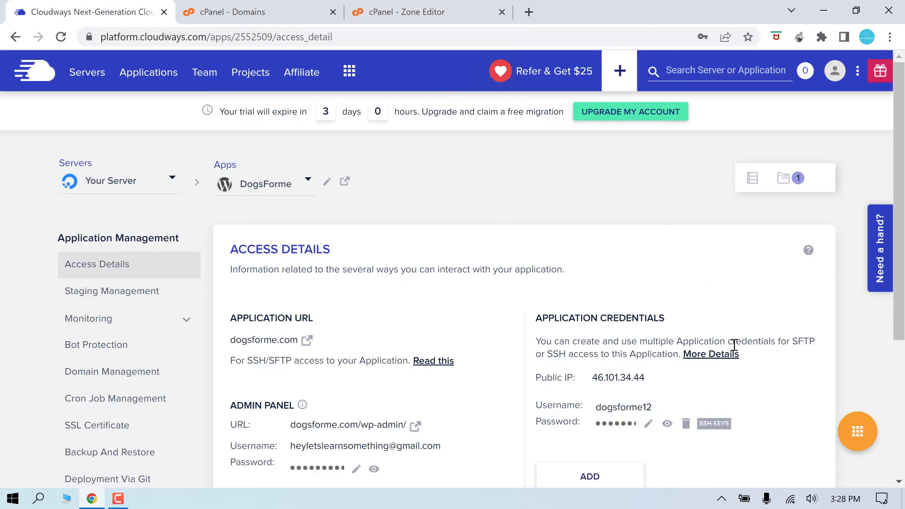
pyautogui.click(398, 12)
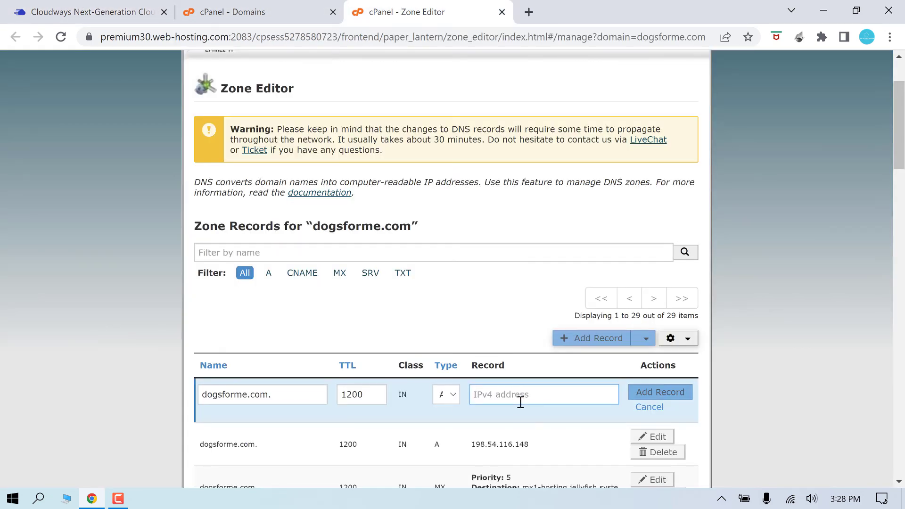
pyautogui.write('46.101.34.44')
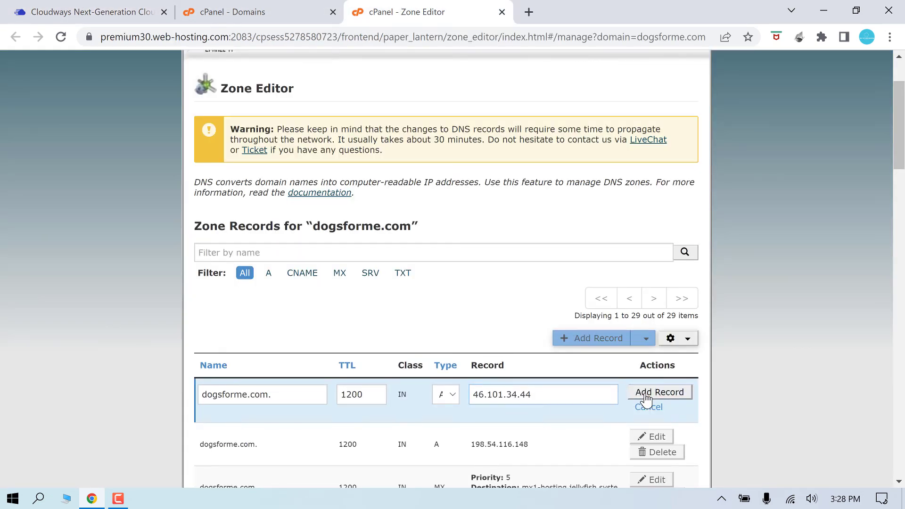
pyautogui.click(645, 398)
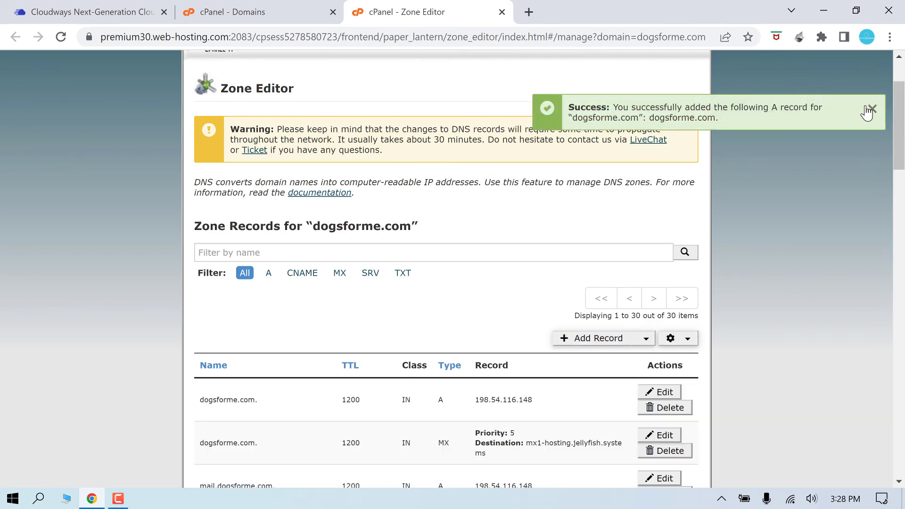
pyautogui.click(869, 112)
# Delete the old 198.54.116.148 A record and close the cPanel tabs
pyautogui.moveTo(904, 117); pyautogui.dragTo(904, 142)
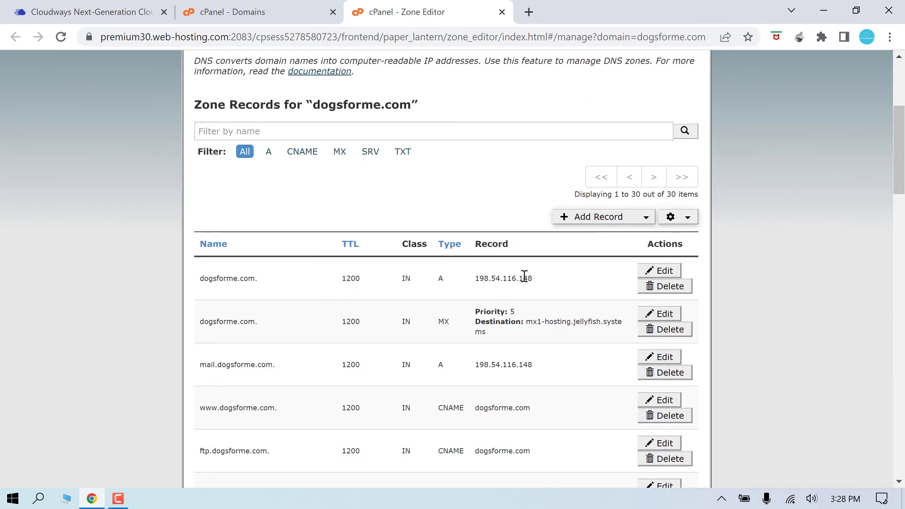
pyautogui.click(658, 286)
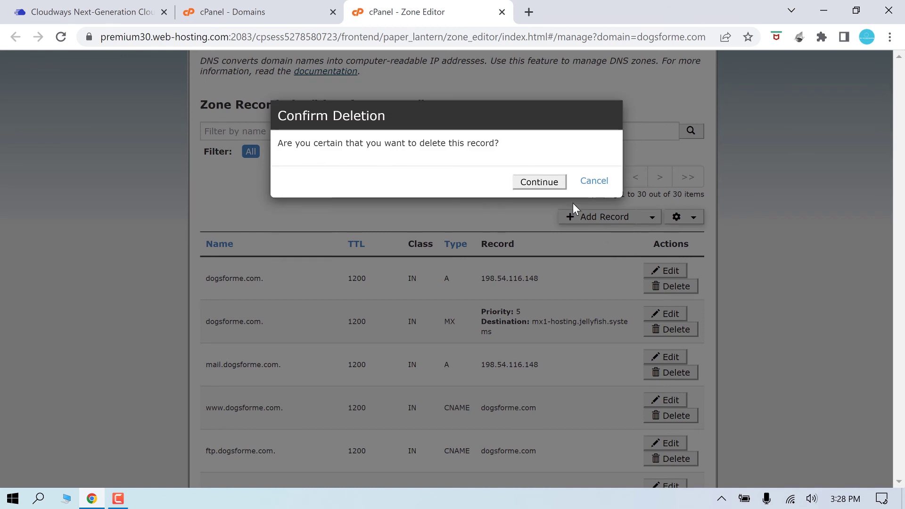
pyautogui.click(549, 182)
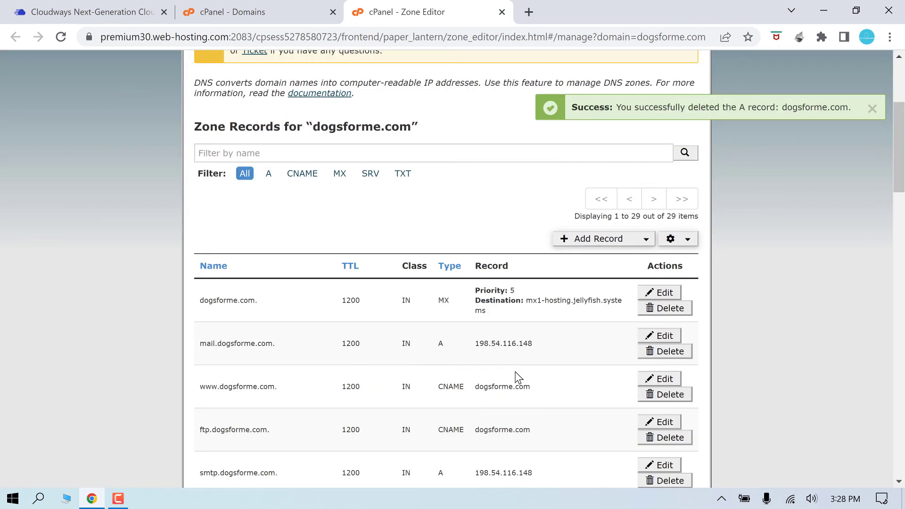
pyautogui.click(99, 6)
pyautogui.click(322, 7)
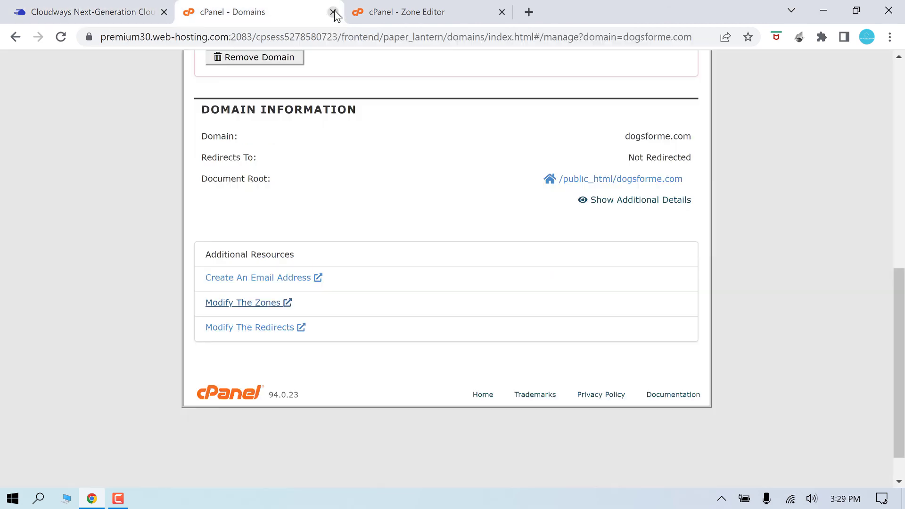
pyautogui.click(333, 12)
pyautogui.click(333, 12)
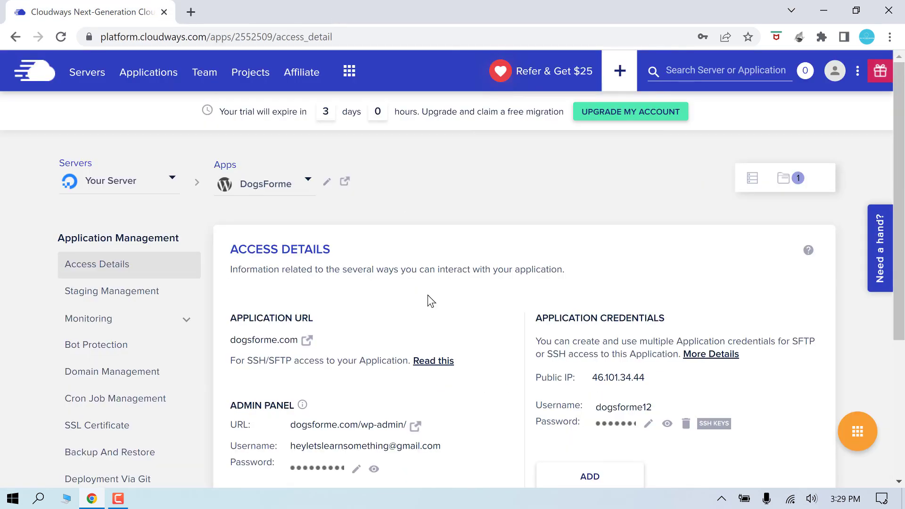
# Launch dogsforme.com from Cloudways and proceed past the certificate warning to load the site
pyautogui.click(307, 342)
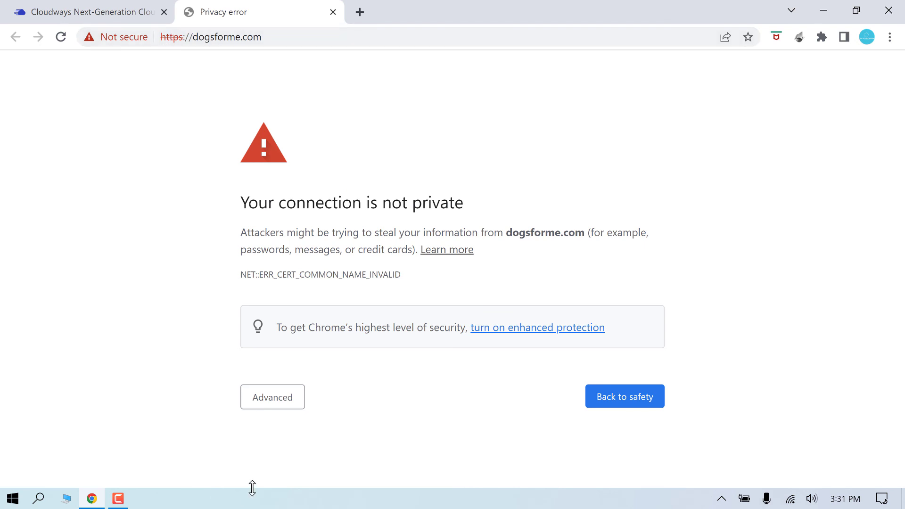
pyautogui.click(271, 397)
pyautogui.click(319, 445)
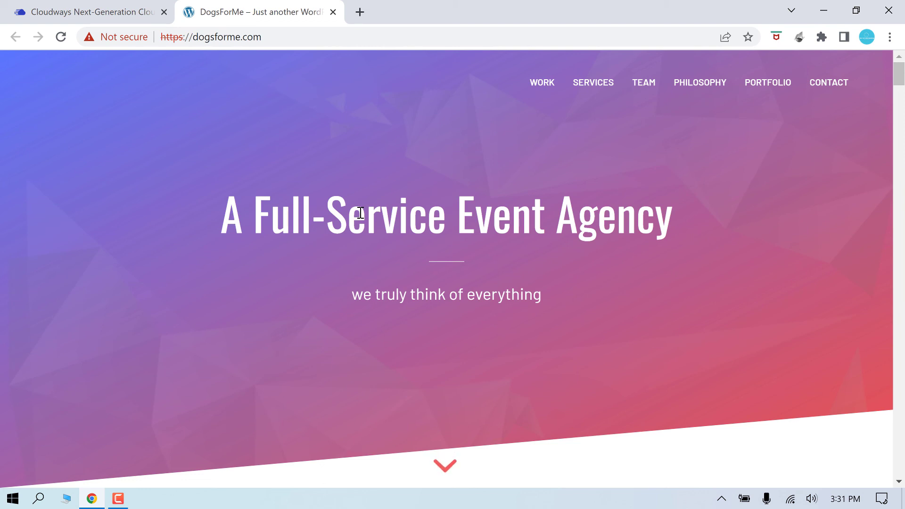
pyautogui.click(136, 11)
# Install a Let's Encrypt certificate for dogsforme.com using the site's contact e-mail
pyautogui.scroll(-3, 161, 244)
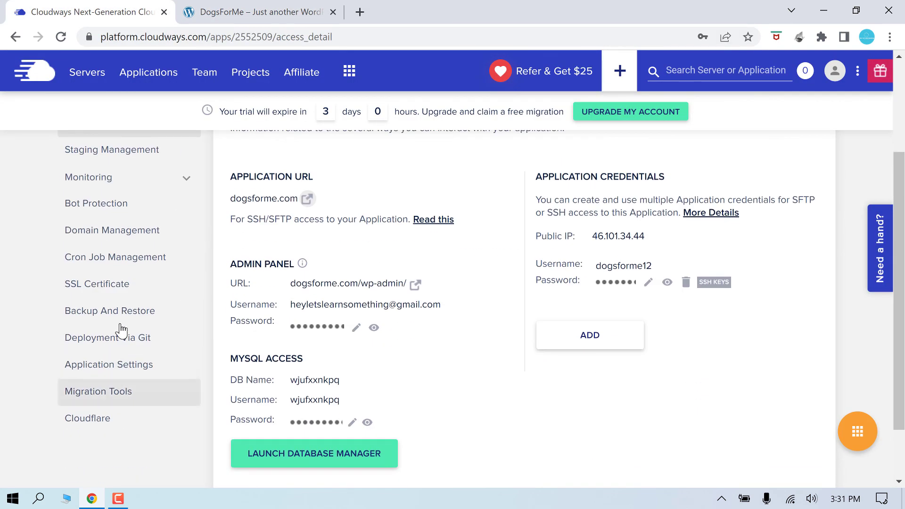
pyautogui.click(121, 290)
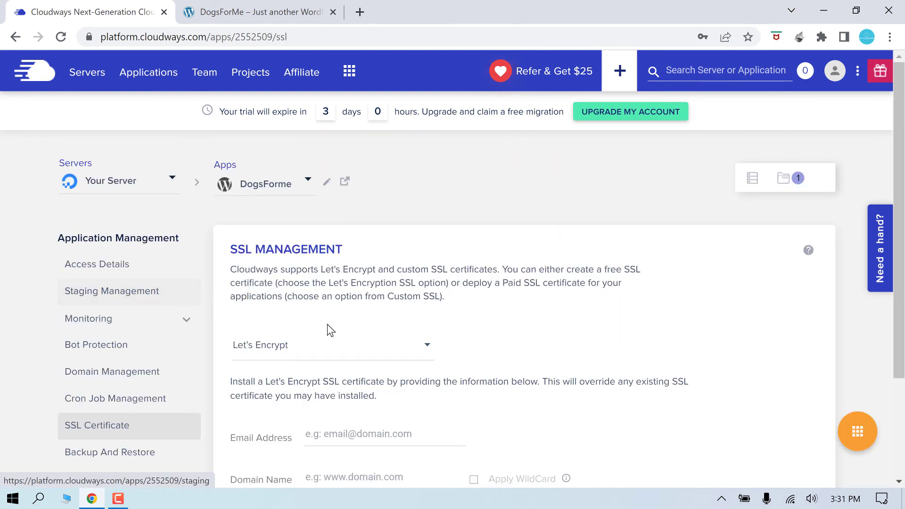
pyautogui.scroll(-3, 328, 330)
pyautogui.click(358, 305)
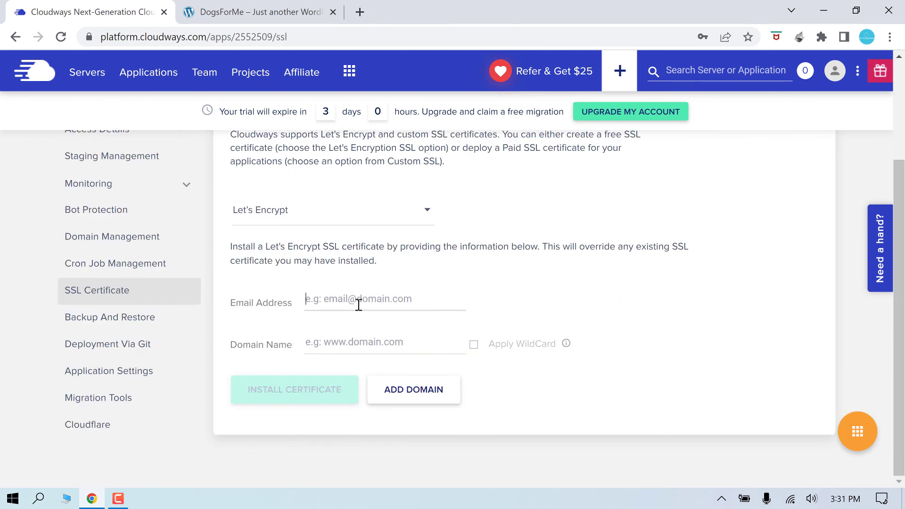
pyautogui.click(384, 360)
pyautogui.write('dogsforme.com')
pyautogui.click(394, 304)
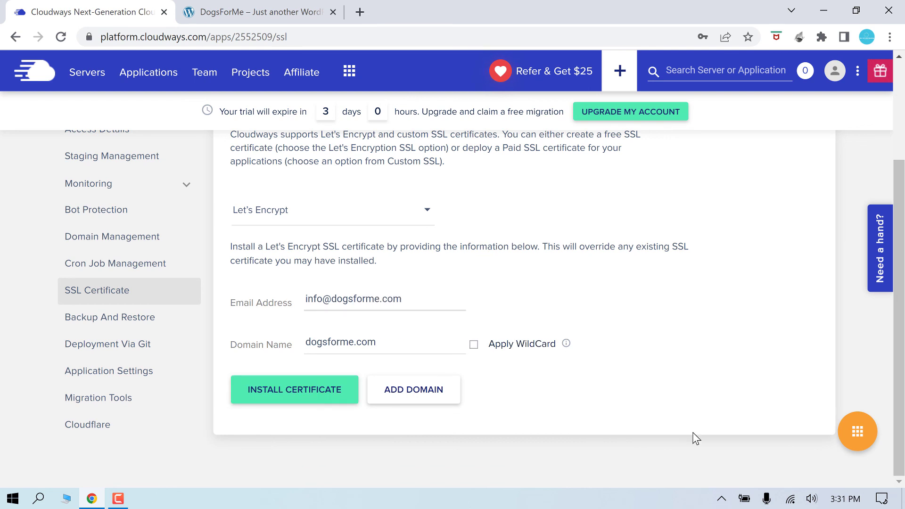
pyautogui.click(298, 395)
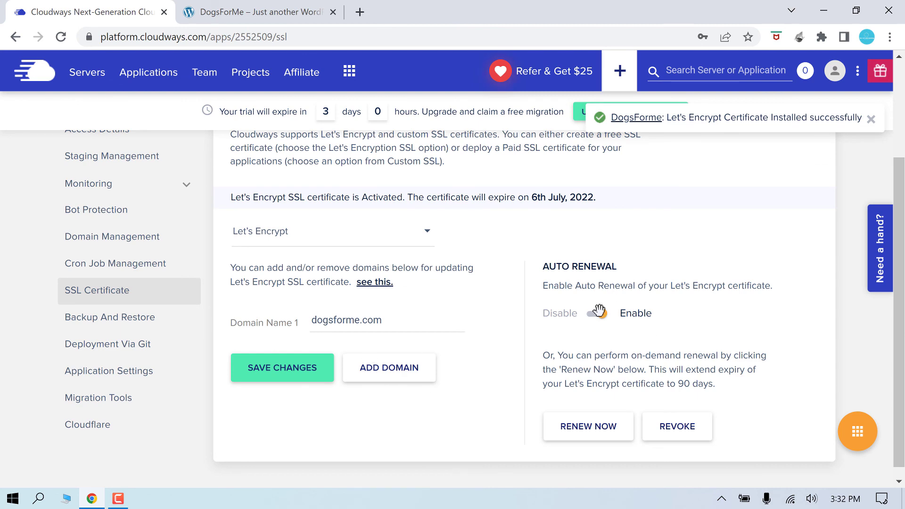
# Reload the dogsforme.com tab to confirm it now loads over HTTPS
pyautogui.click(257, 11)
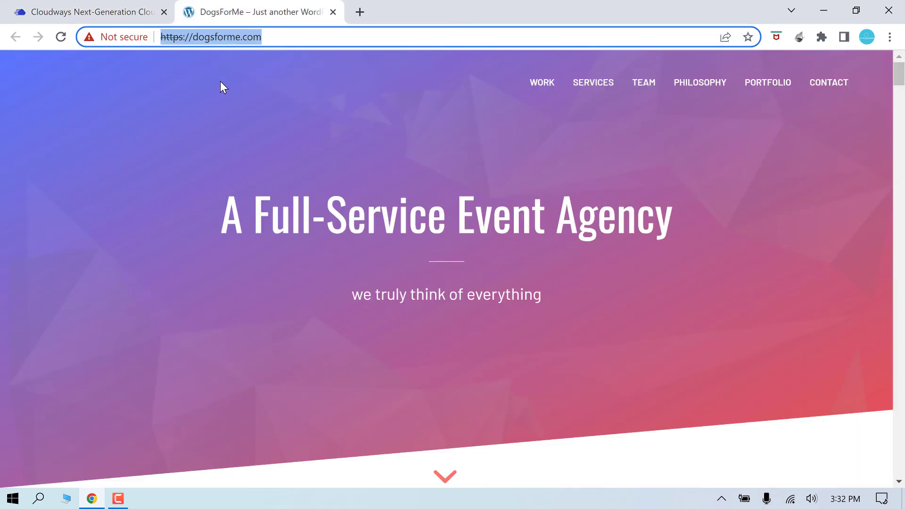
pyautogui.click(64, 37)
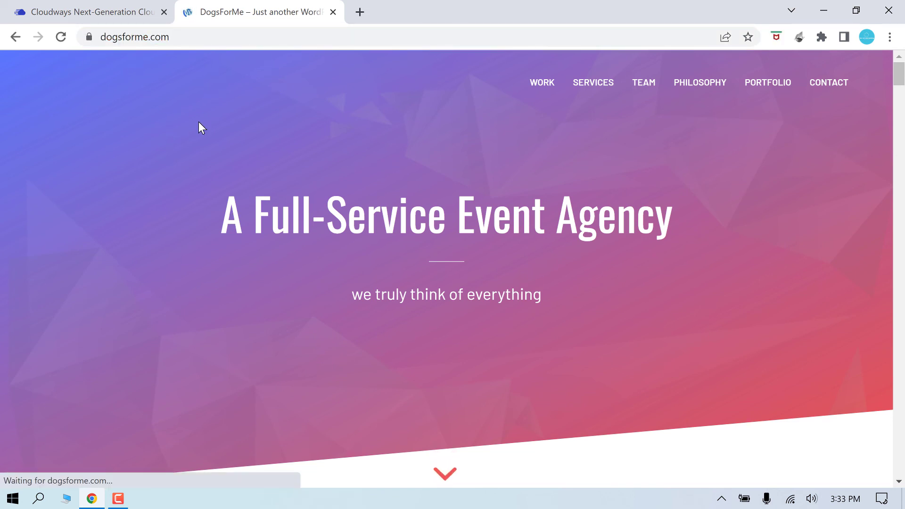
pyautogui.click(29, 11)
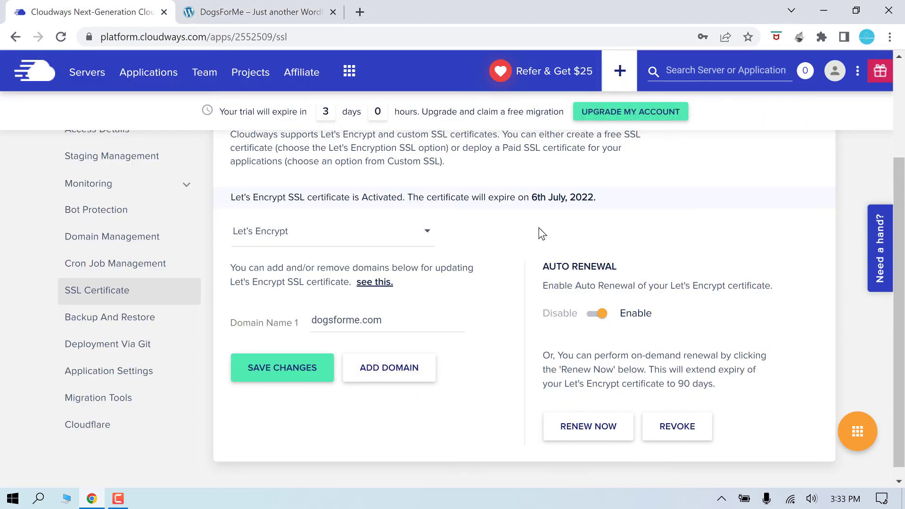